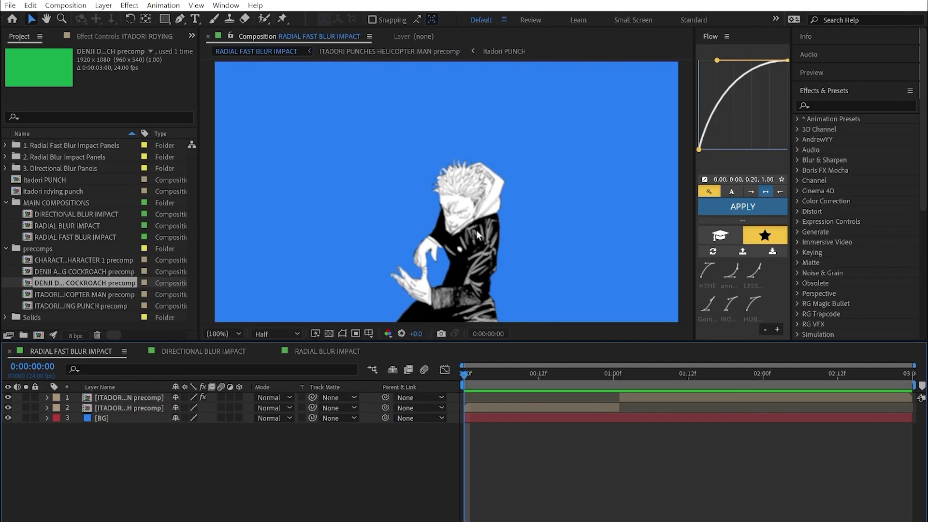
Preview the punch animation and park the playhead on the impact frame 0:00:01:03.
key("space")
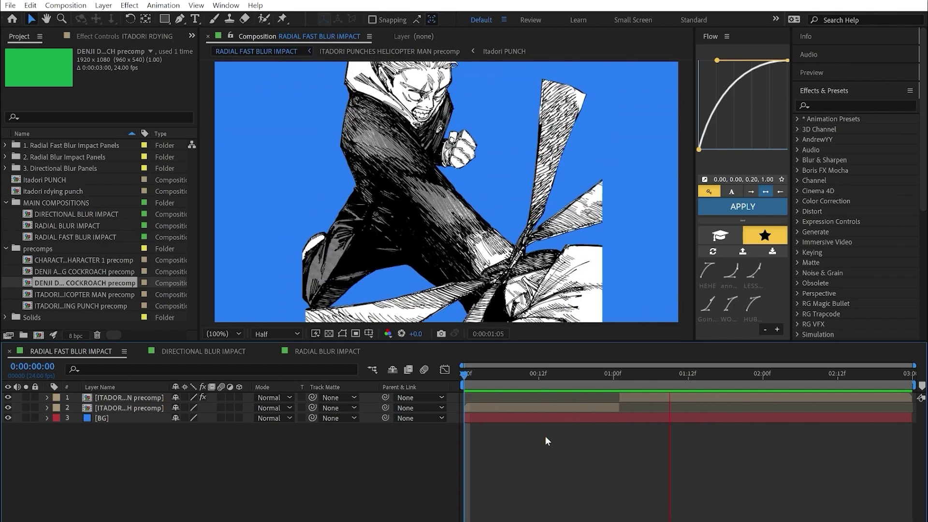
key("space")
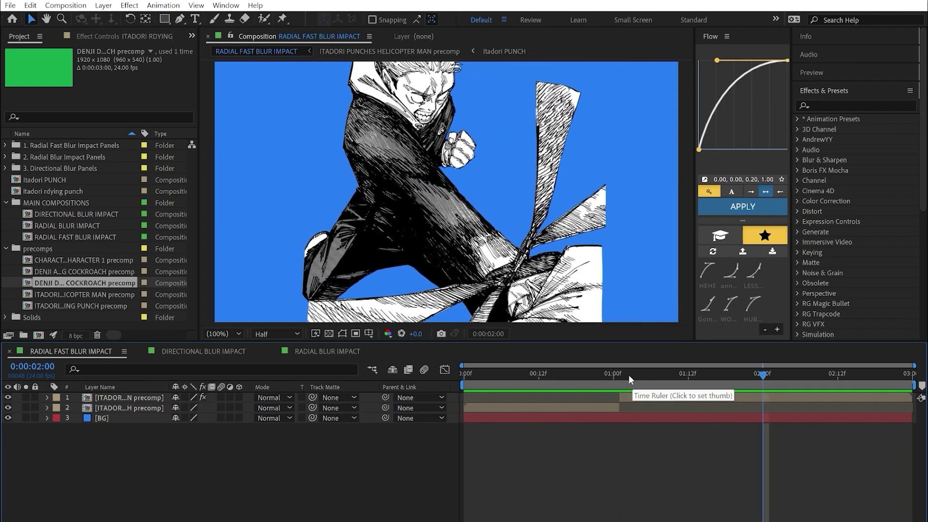
mouse_move(627, 372)
left_mouse_down()
mouse_move(612, 377)
mouse_move(633, 378)
left_mouse_up()
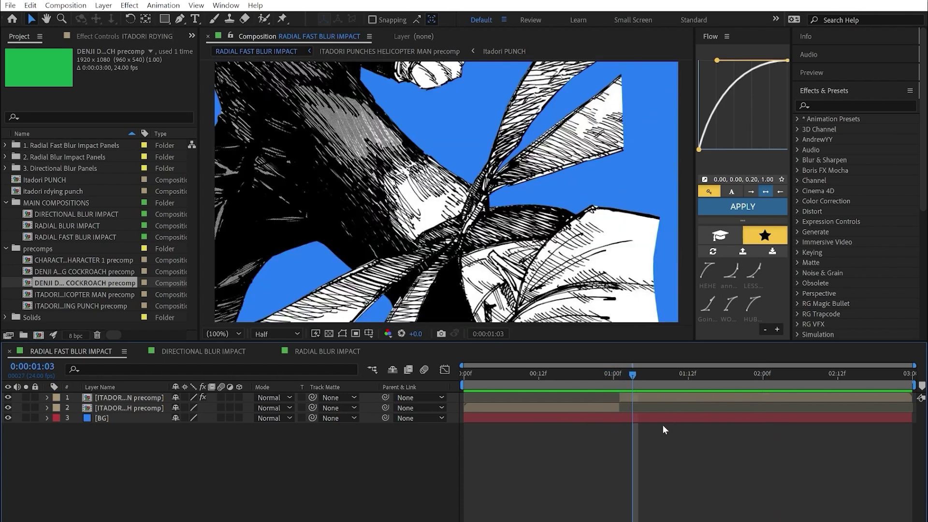
key("equal")
key("equal")
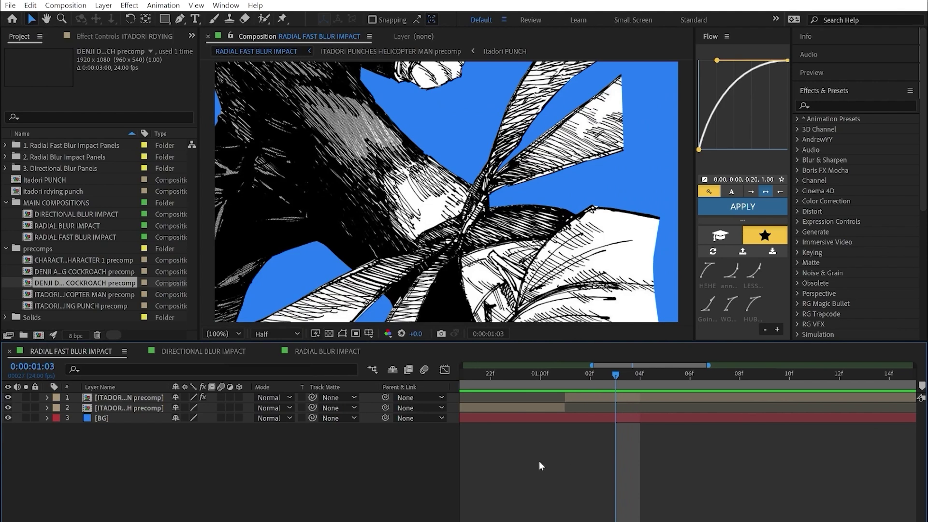
mouse_move(613, 382)
left_mouse_down()
mouse_move(506, 382)
mouse_move(613, 390)
left_mouse_up()
Add a black 1920×1080 solid named Impact BG as layer 2, starting at 0:00:01:03.
left_click(546, 411)
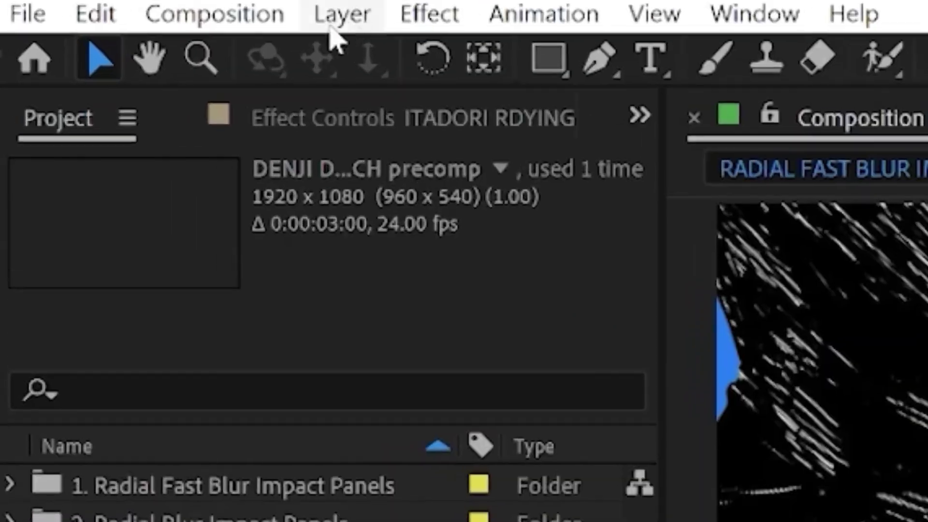
left_click(101, 7)
mouse_move(154, 63)
left_click(754, 99)
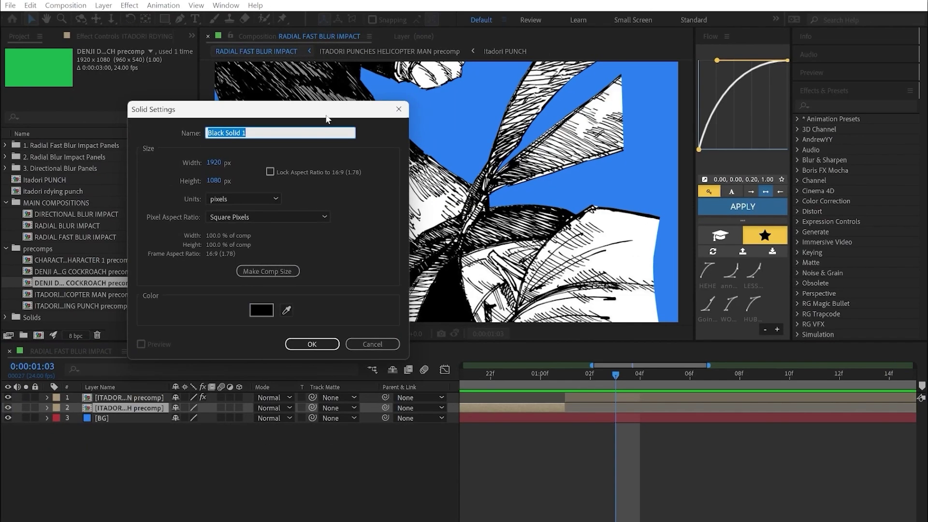
type("Impact BG")
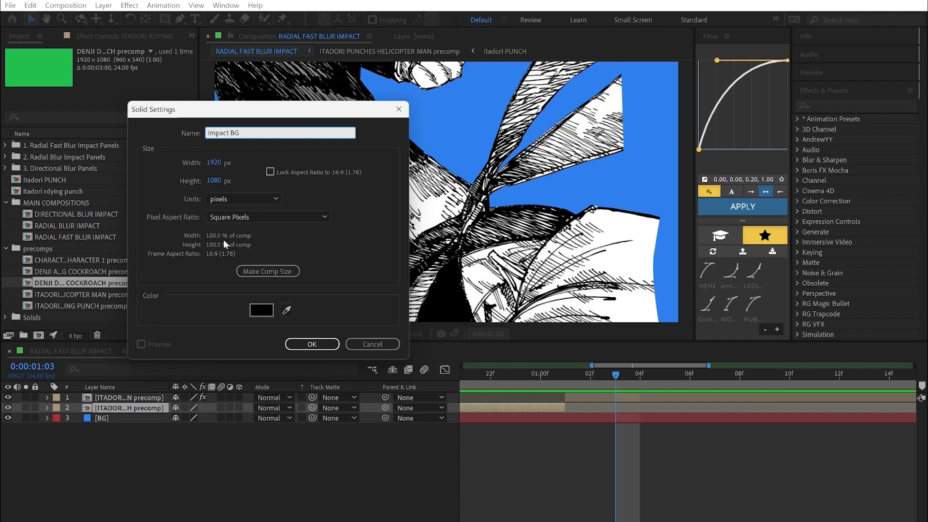
left_click(303, 344)
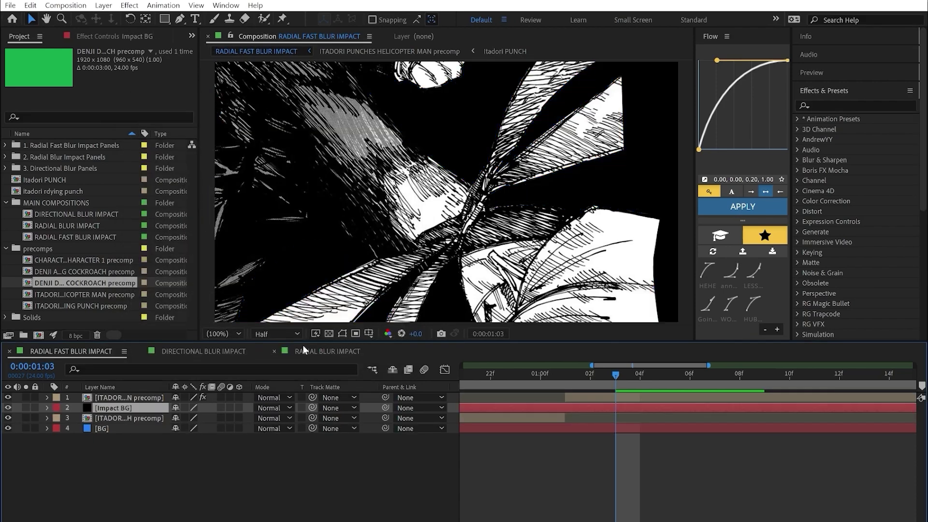
key("alt+bracketleft")
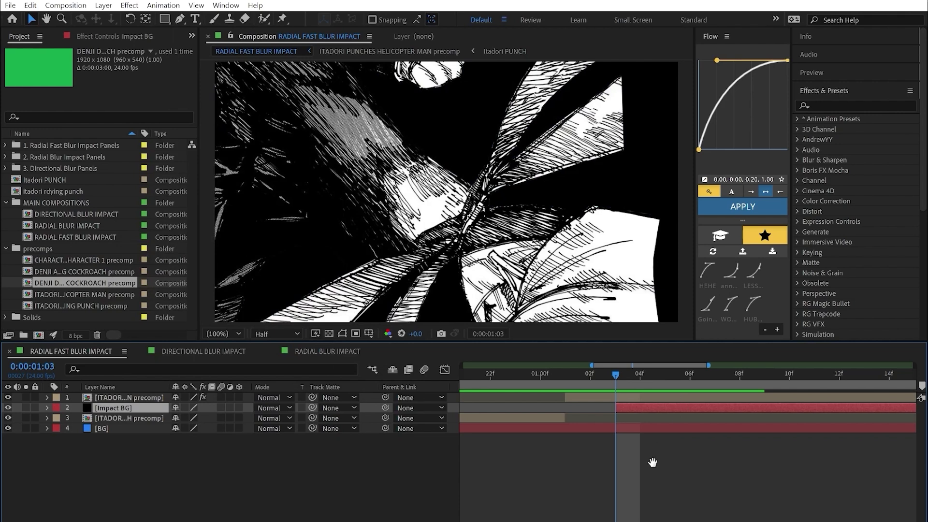
key("minus")
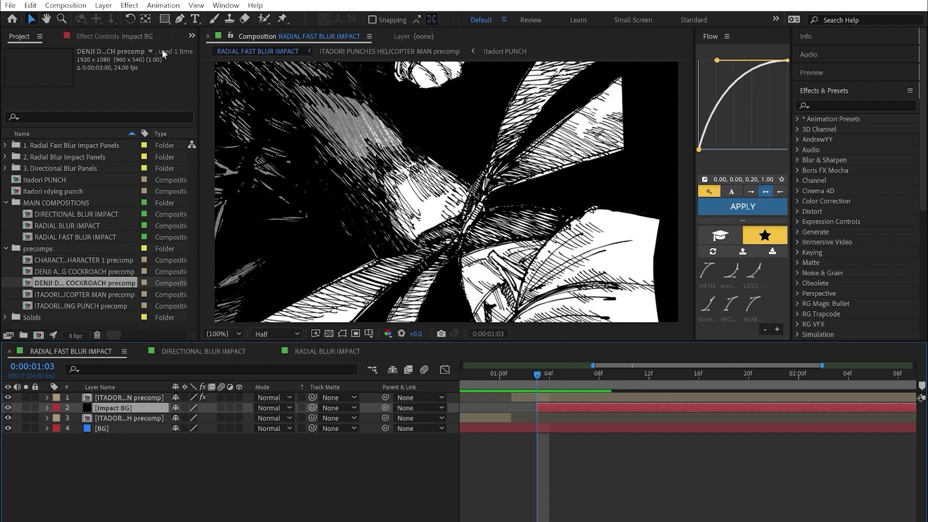
Check the composition settings, then trim Impact BG's out-point to 0:00:01:07.
left_click(66, 6)
left_click(97, 36)
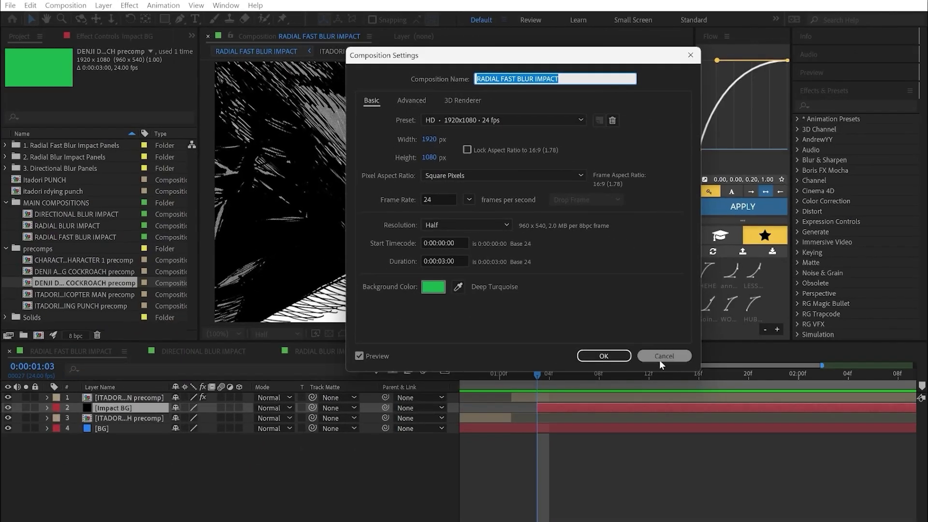
left_click(661, 361)
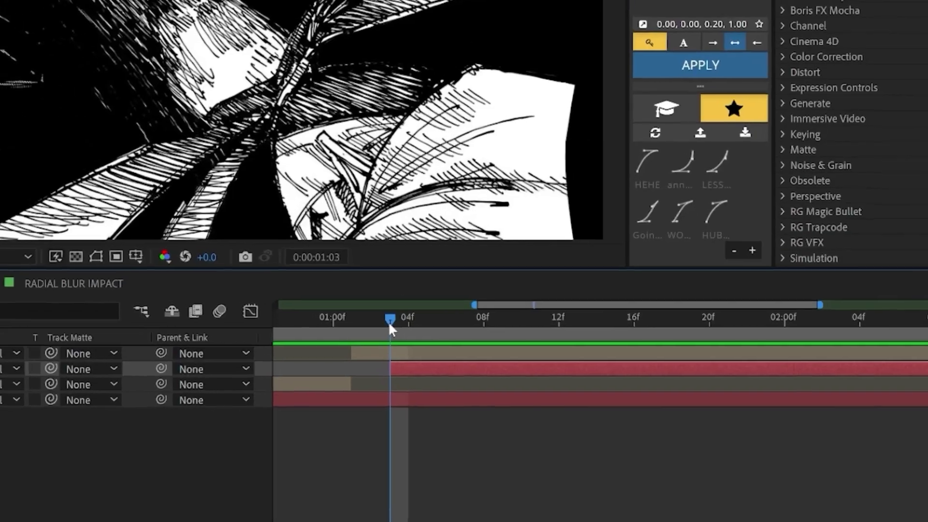
left_click_drag(538, 377, 583, 385)
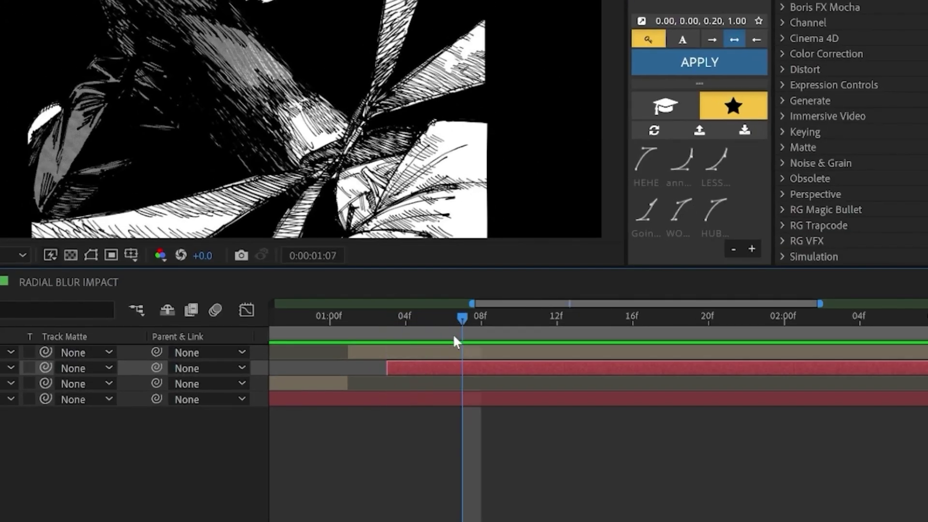
key("alt+bracketright")
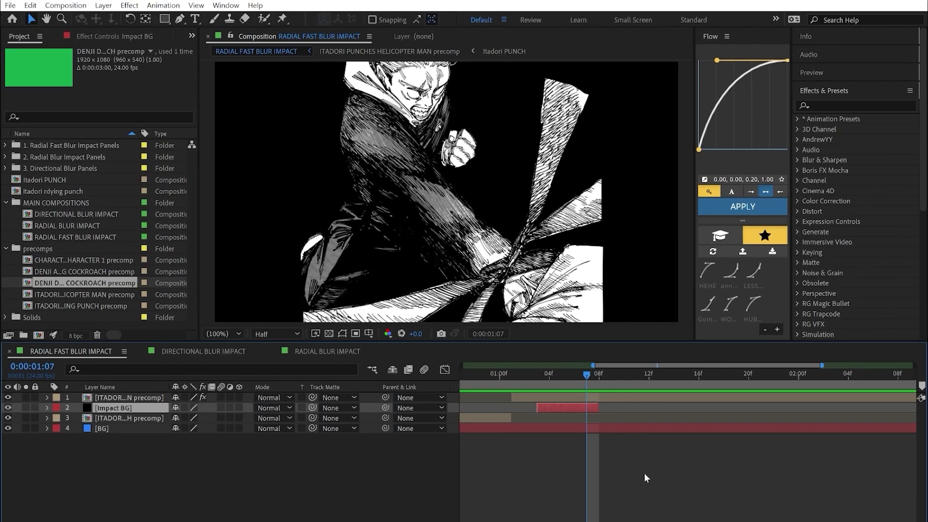
left_click(619, 463)
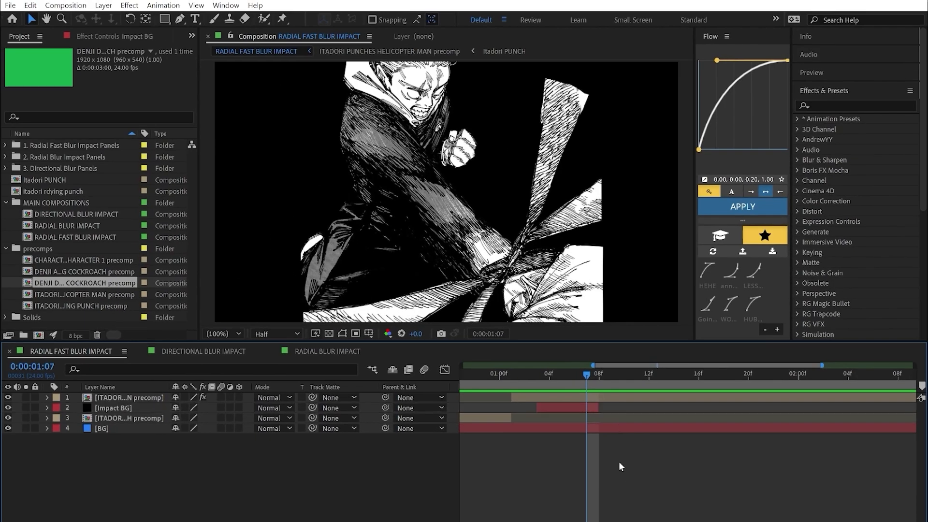
key("space")
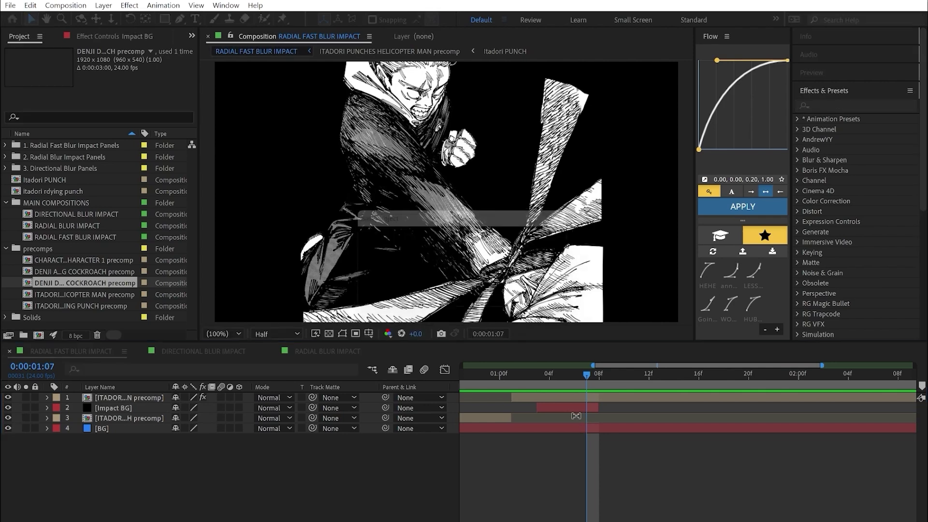
left_click_drag(575, 500, 534, 441)
key("equal")
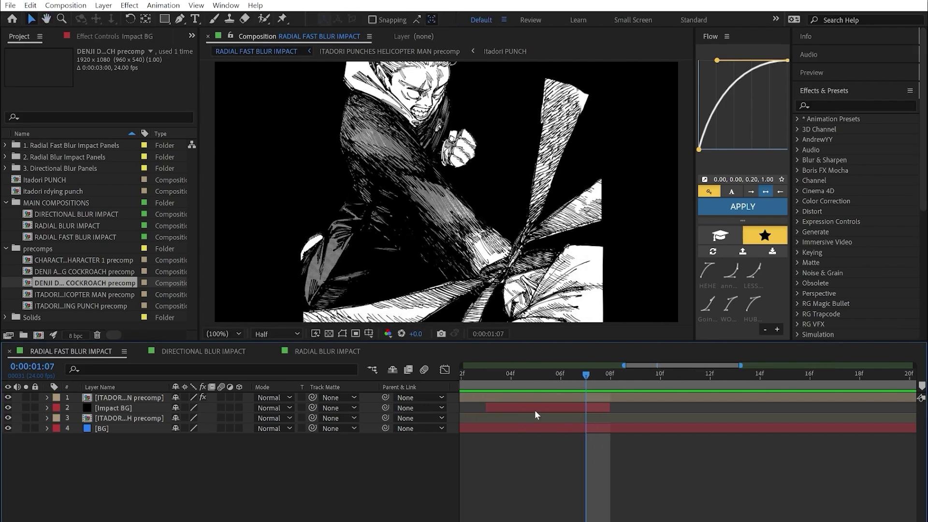
Apply a Color Overlay layer style to Impact BG and set its colour to black.
right_click(535, 410)
mouse_move(590, 213)
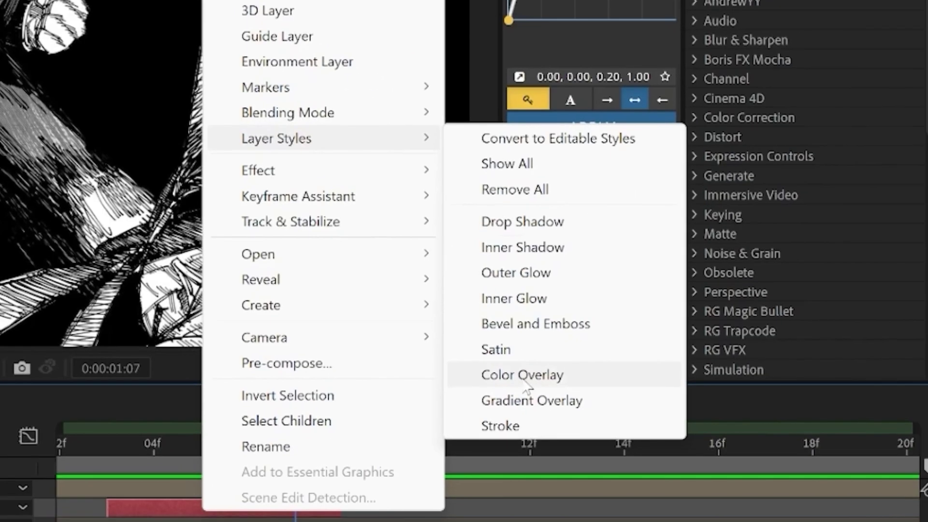
left_click(653, 478)
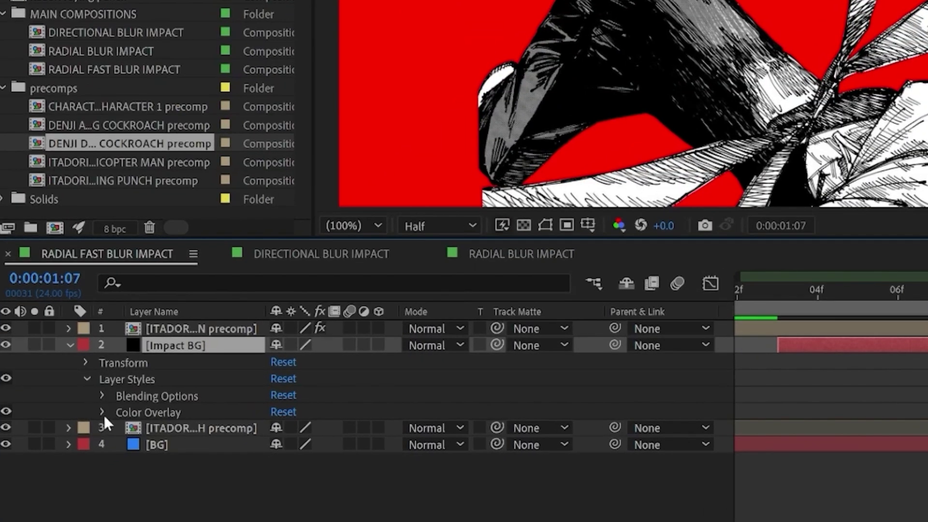
left_click(102, 412)
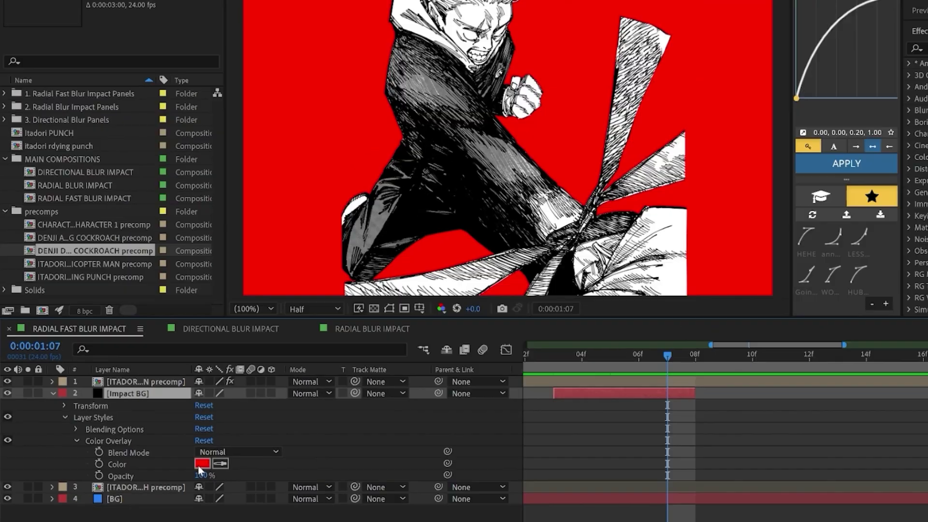
left_click(278, 445)
left_click(615, 264)
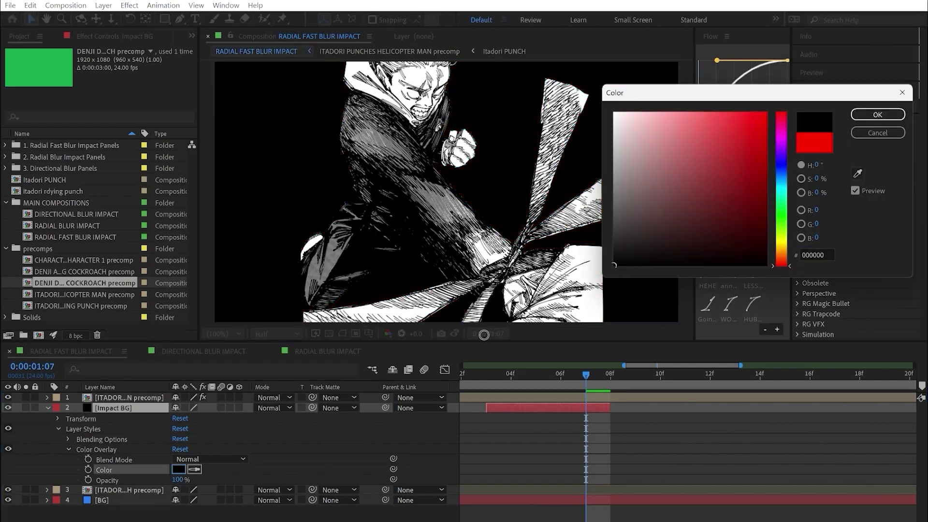
mouse_move(484, 334)
left_mouse_down()
mouse_move(425, 42)
mouse_move(314, 203)
mouse_move(229, 384)
mouse_move(178, 26)
mouse_move(20, 388)
left_mouse_up()
left_click(878, 114)
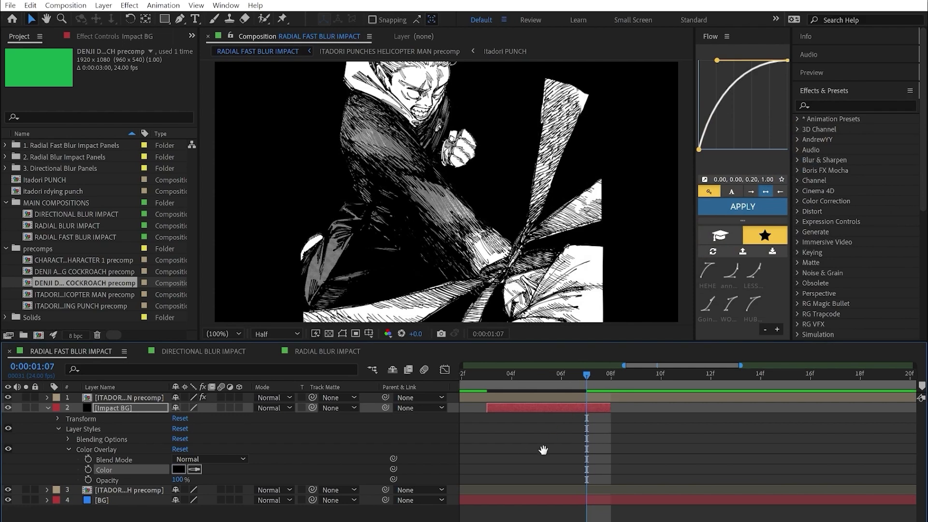
At 0:00:01:03, set the overlay colour to white and start keyframing the Color property.
scroll(541, 448, "left", 1)
left_click(519, 378)
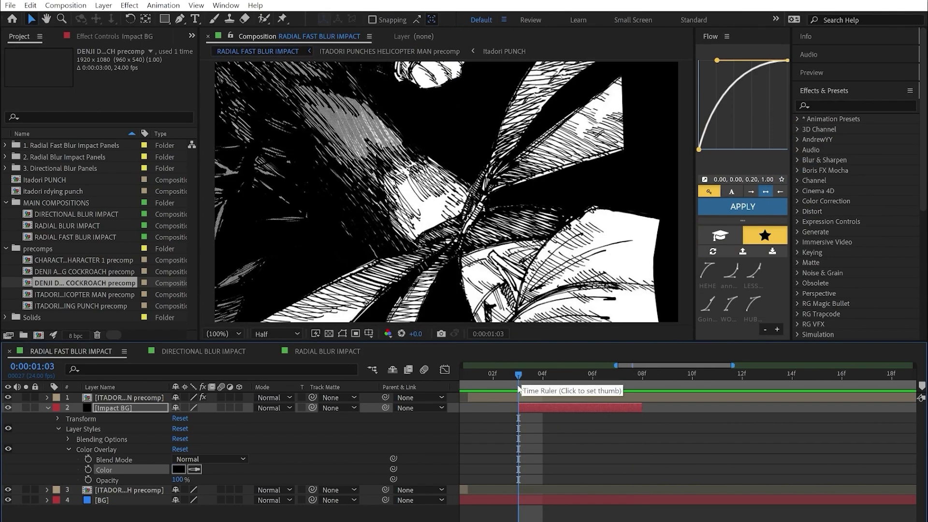
left_click(503, 454)
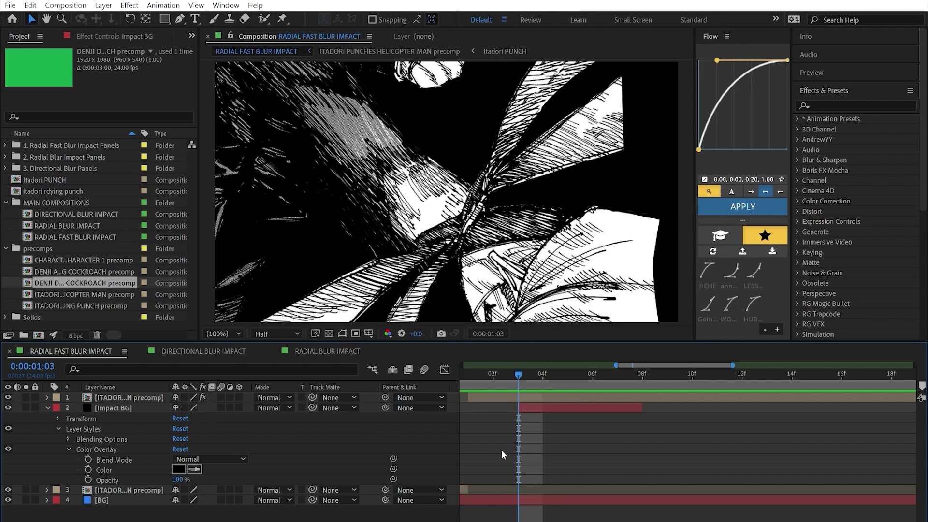
left_click(178, 469)
left_click_drag(698, 196, 401, 20)
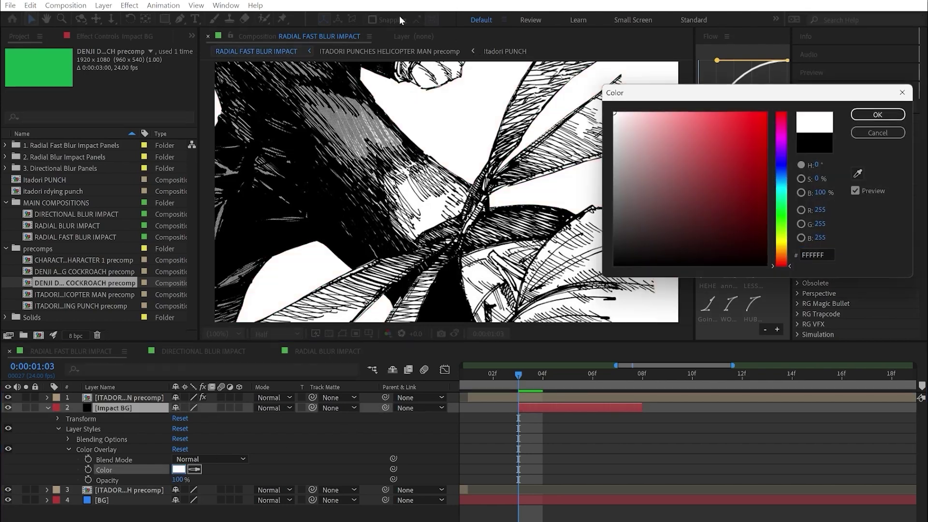
left_click(879, 117)
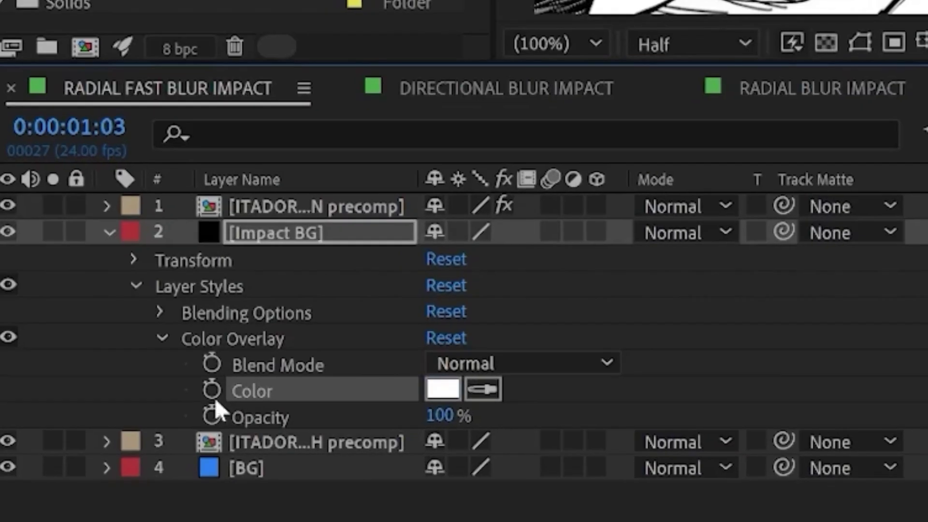
left_click(211, 390)
left_click_drag(356, 307, 409, 379)
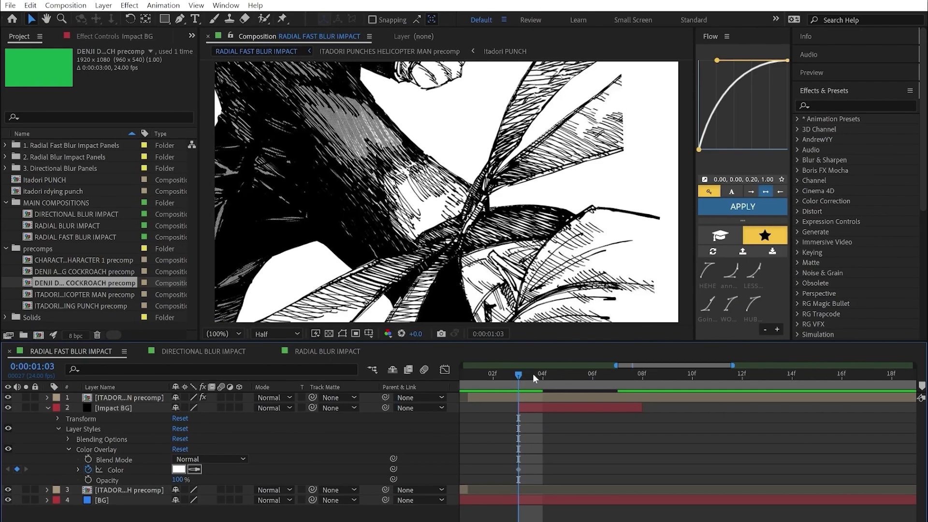
Add Color keyframes at 0:00:01:04 and 0:00:01:05, making the 1:05 colour black.
left_click(533, 373)
left_click(17, 469)
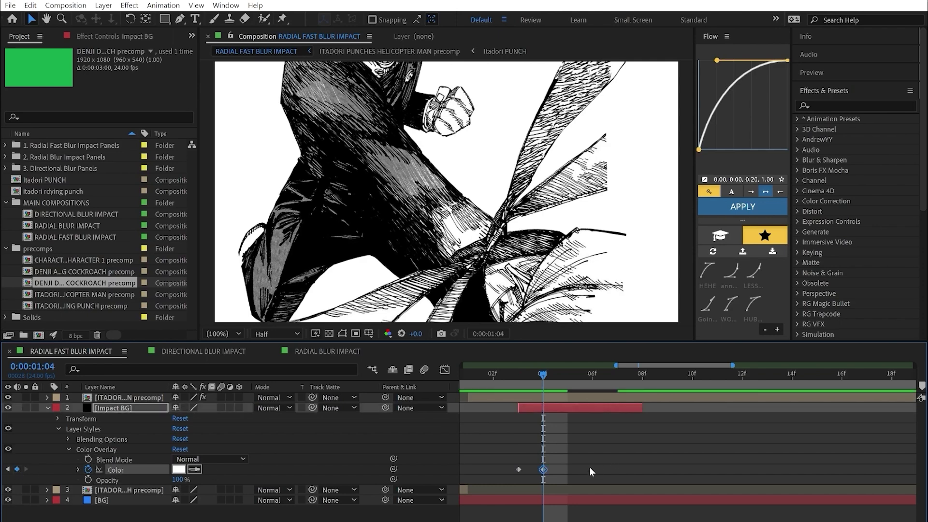
left_click(568, 373)
left_click(362, 460)
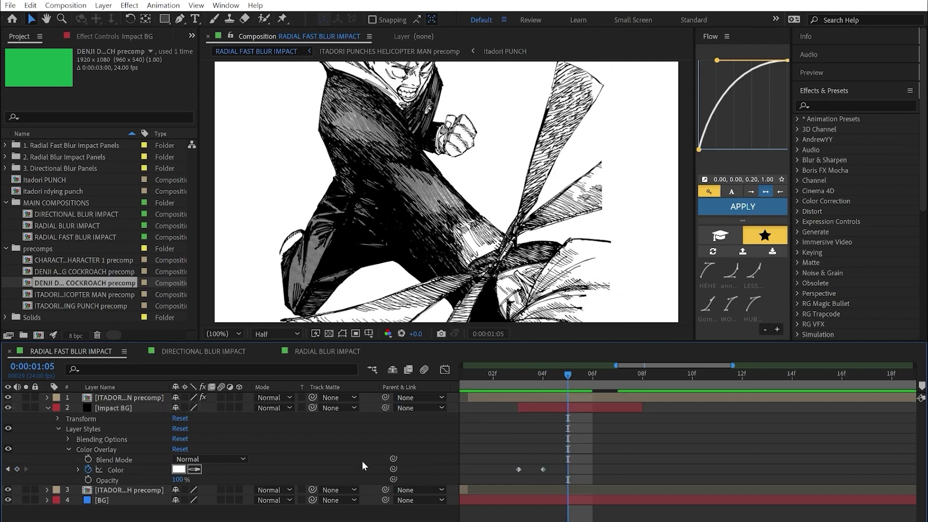
left_click(179, 469)
left_click(614, 265)
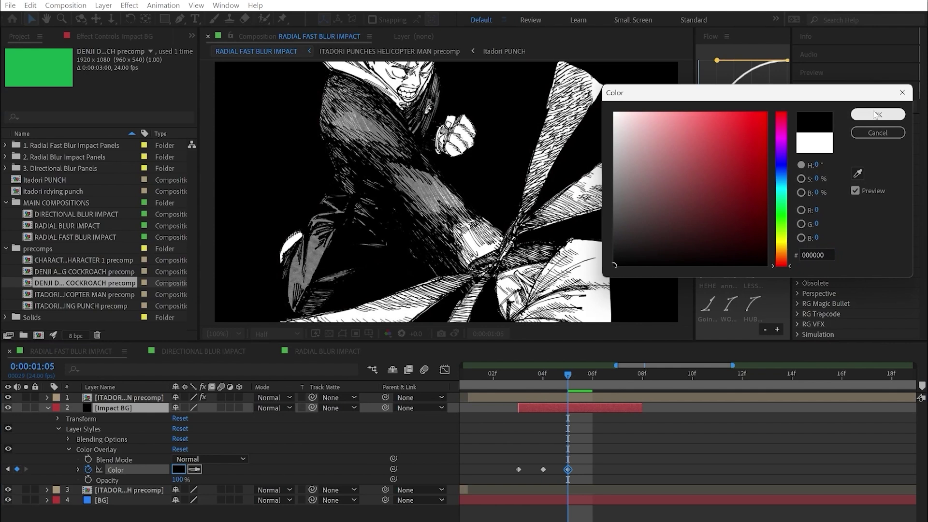
left_click(876, 114)
Keyframe 0:00:01:06, then add a white (#FFFFFF) Color keyframe at 0:00:01:07.
left_click(593, 374)
left_click(609, 455)
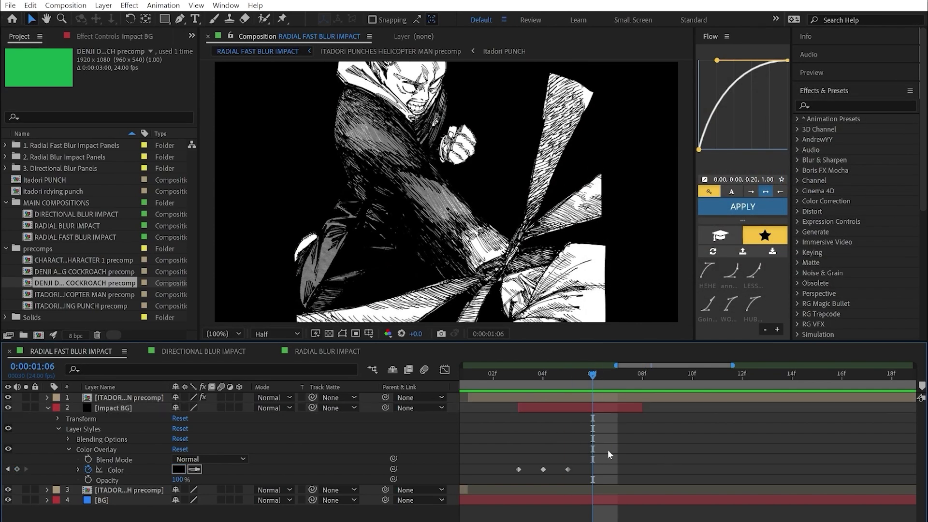
left_click(17, 469)
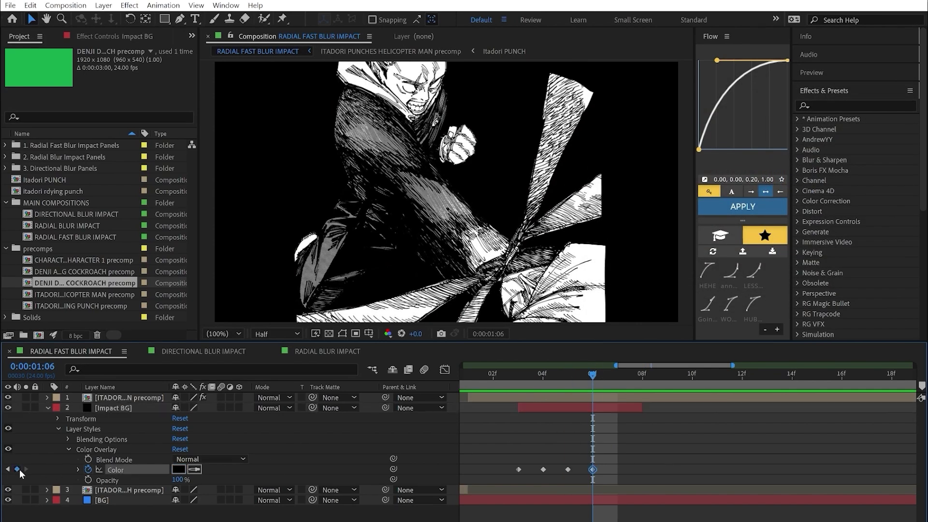
left_click(619, 374)
left_click(180, 469)
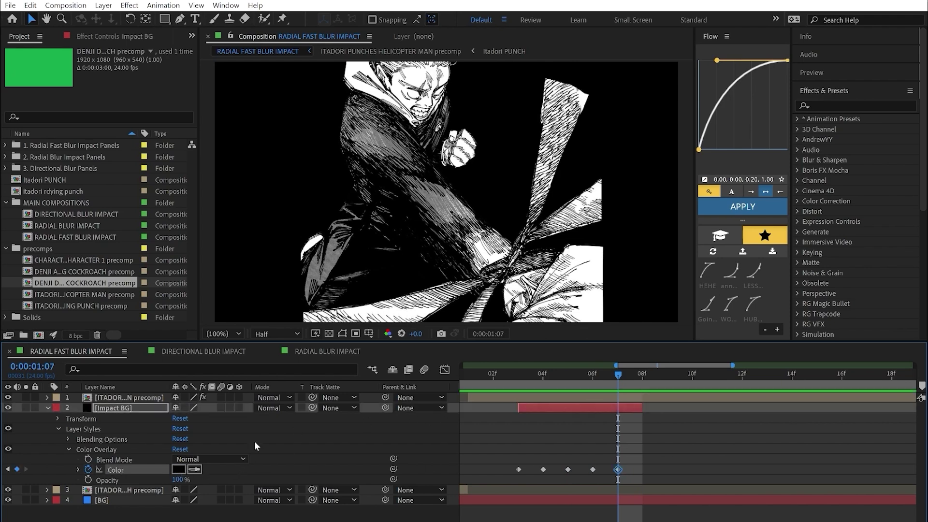
left_click(410, 449)
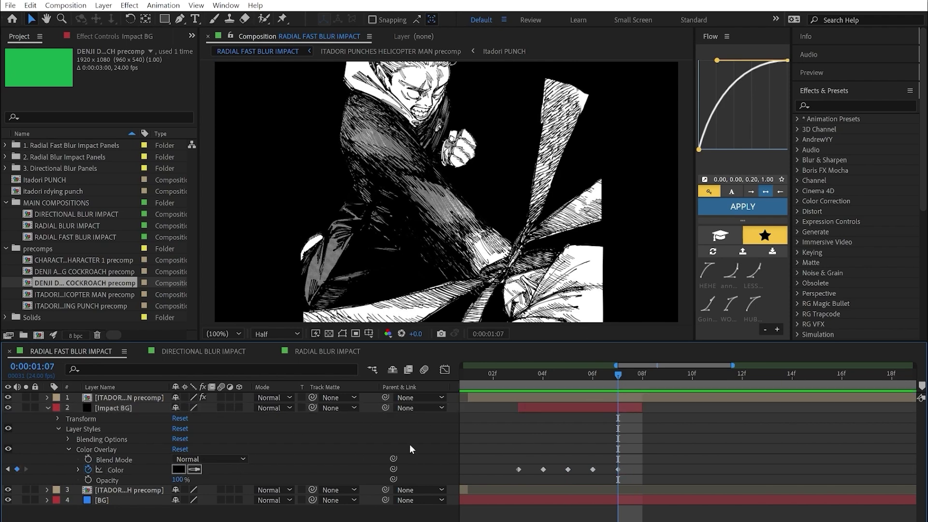
left_click(178, 469)
left_click(615, 113)
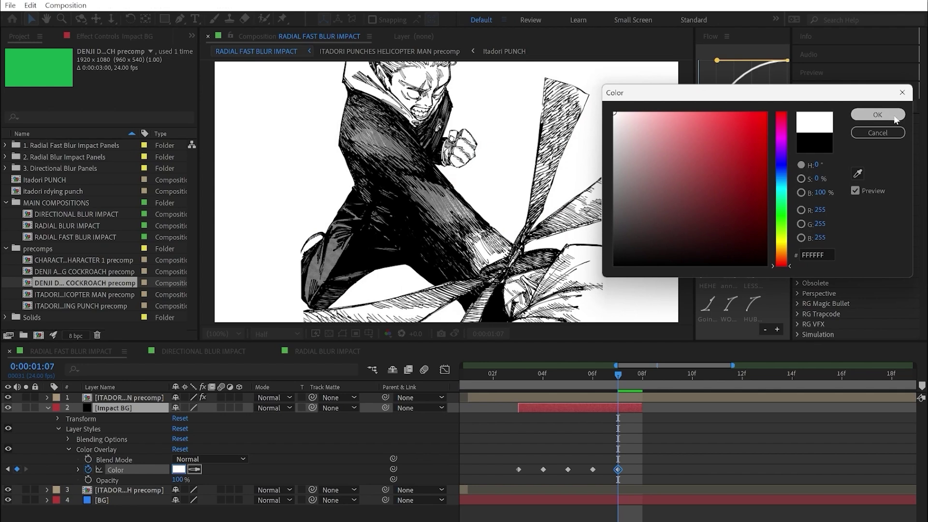
left_click(878, 115)
left_click(670, 473)
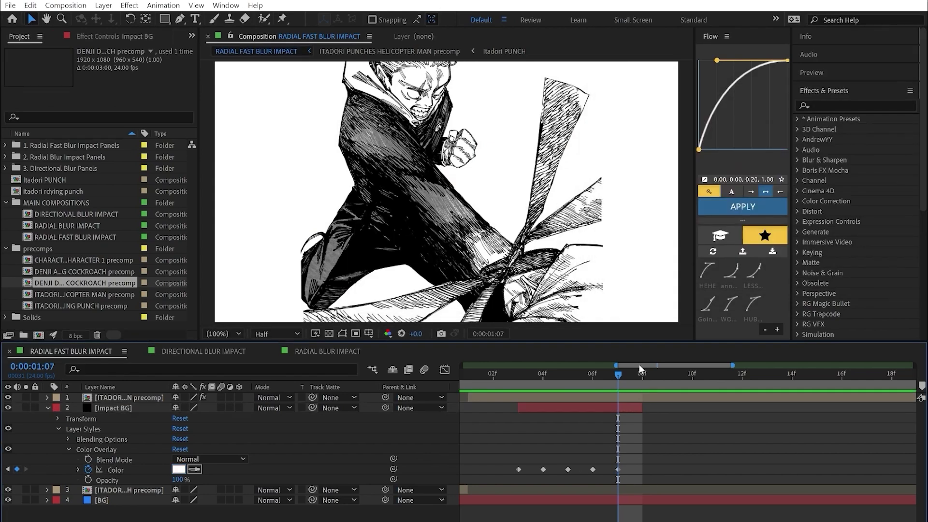
scroll(640, 364, "down", 3)
Scrub and frame-step from 0:00:00:23 through 1:07 to review the Impact BG black-white flash.
left_click_drag(475, 386, 523, 425)
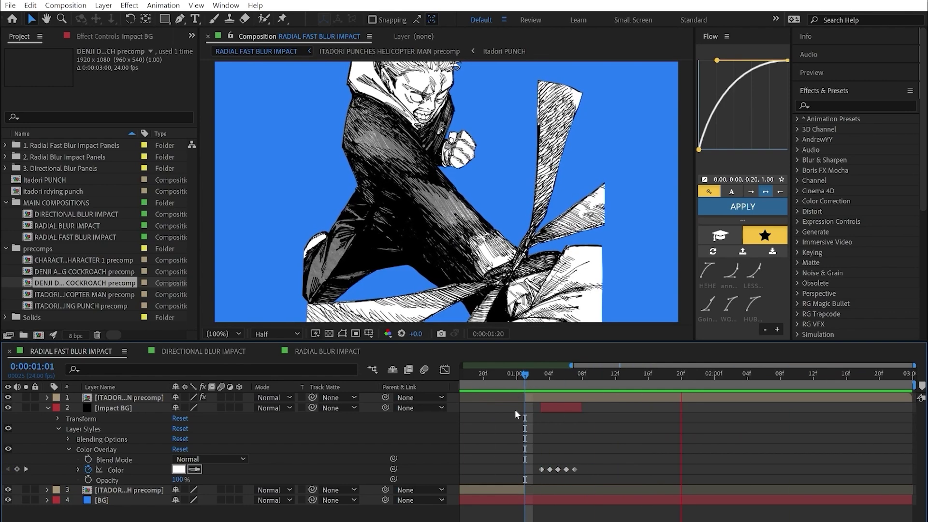
left_click_drag(527, 377, 496, 376)
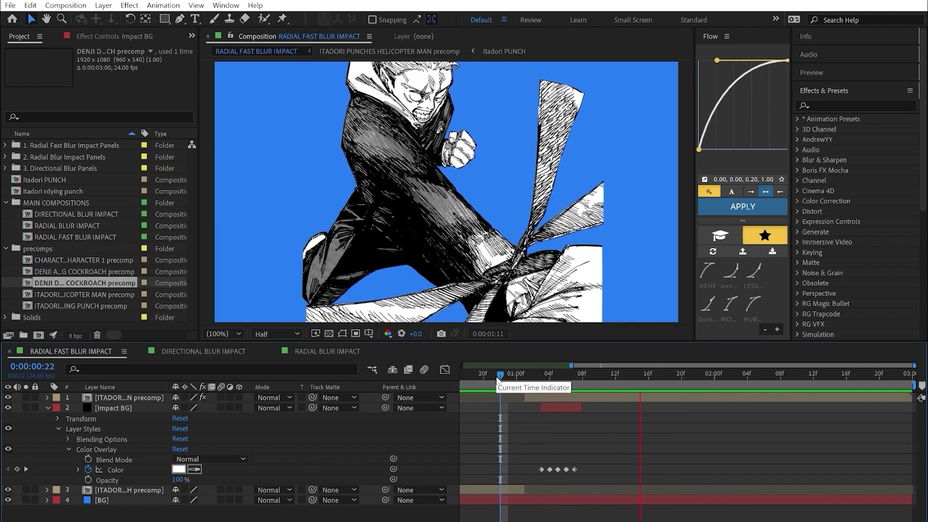
scroll(553, 426, "up", 5)
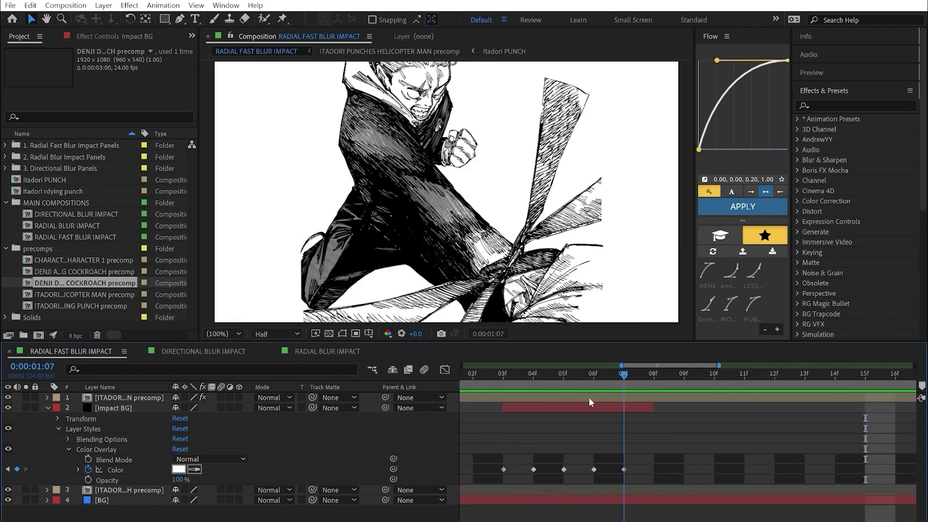
key("Page_Up")
key("Page_Up")
key("Page_Up")
key("Page_Down")
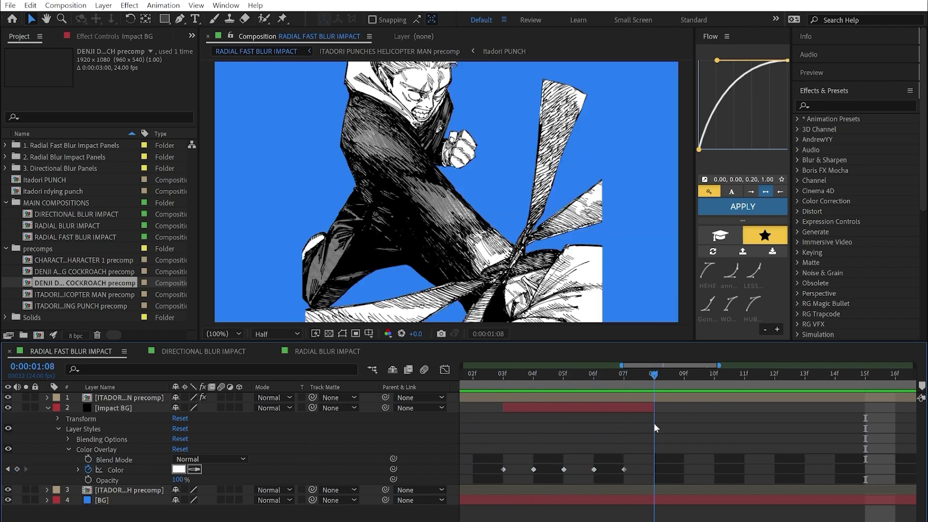
key("alt+bracketright")
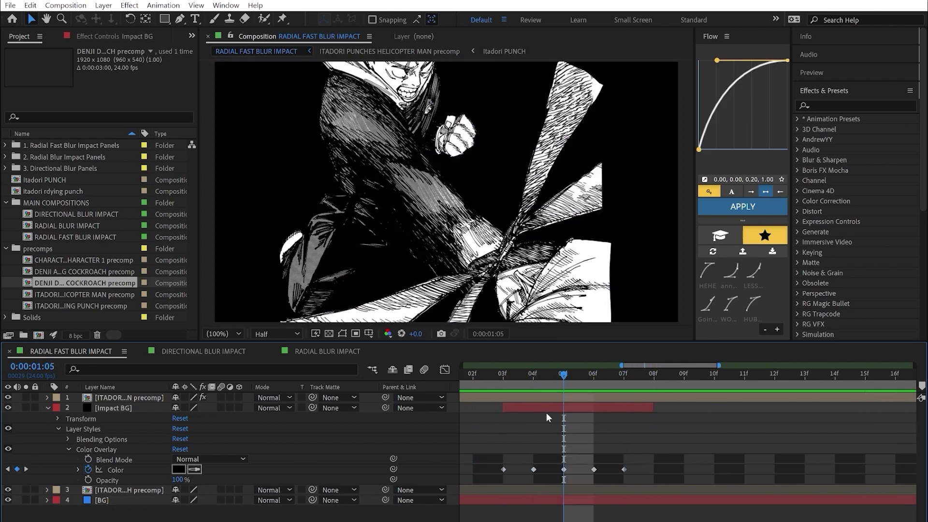
left_click(504, 381)
left_click_drag(510, 381, 626, 410)
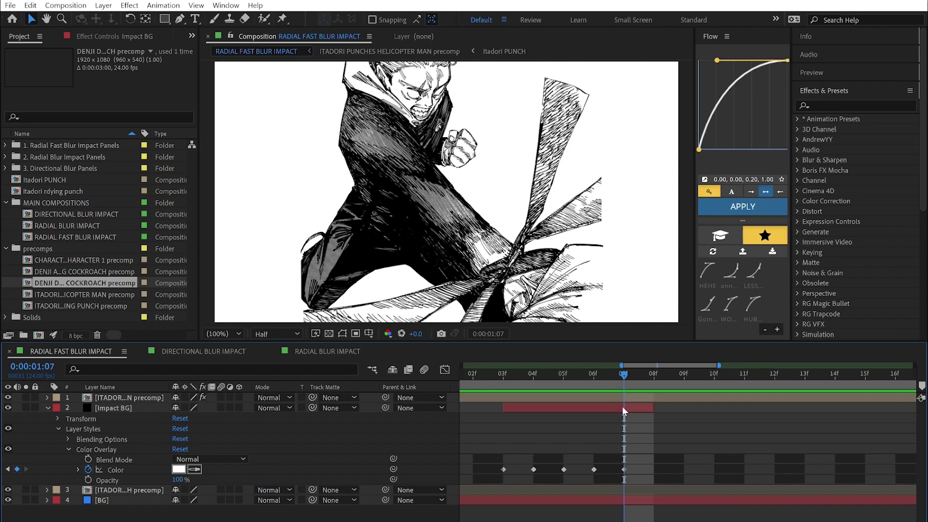
key("minus")
left_click(542, 396)
Create a new grey 1920×1080 solid with Ctrl+Y and name it Impact Overlay.
key("ctrl+y")
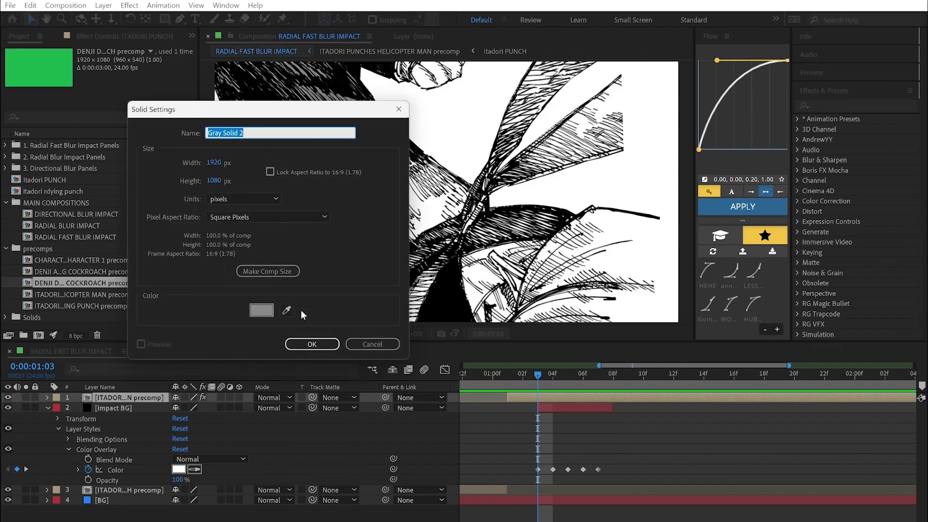
left_click(258, 312)
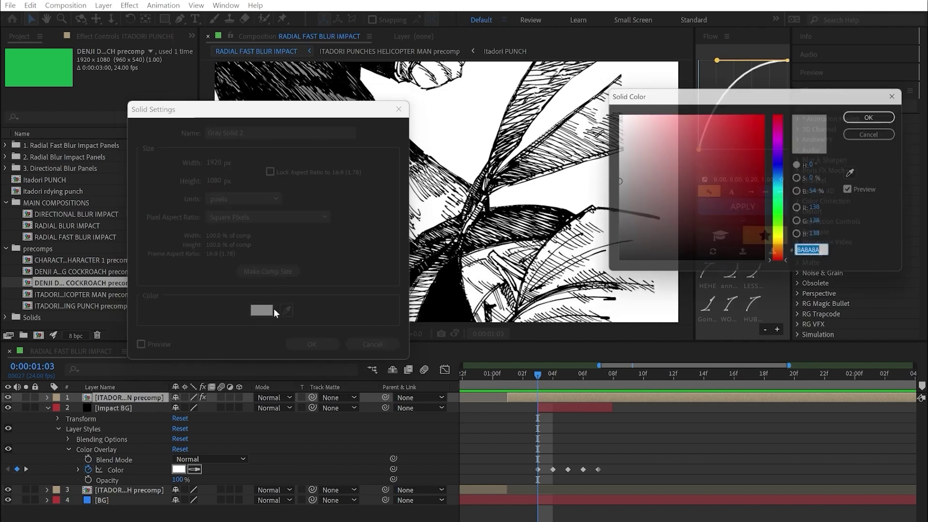
left_click(878, 114)
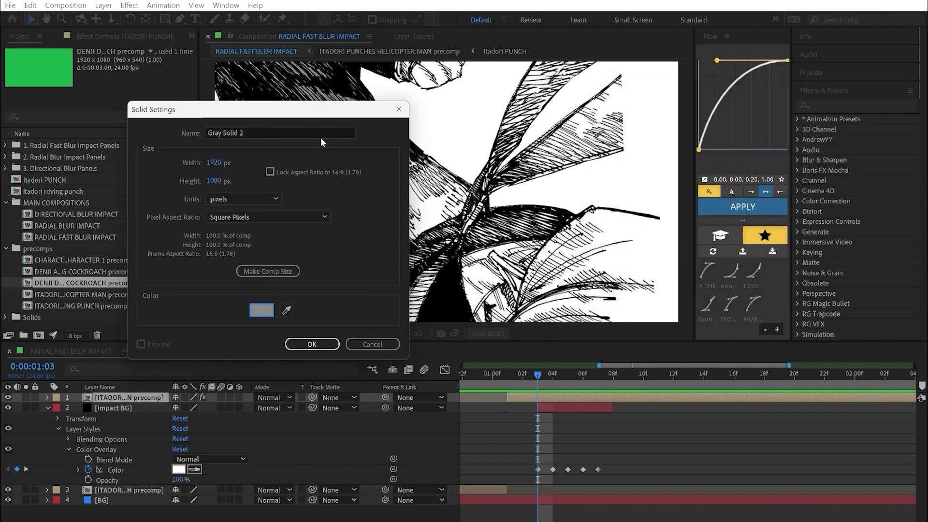
type("Impact")
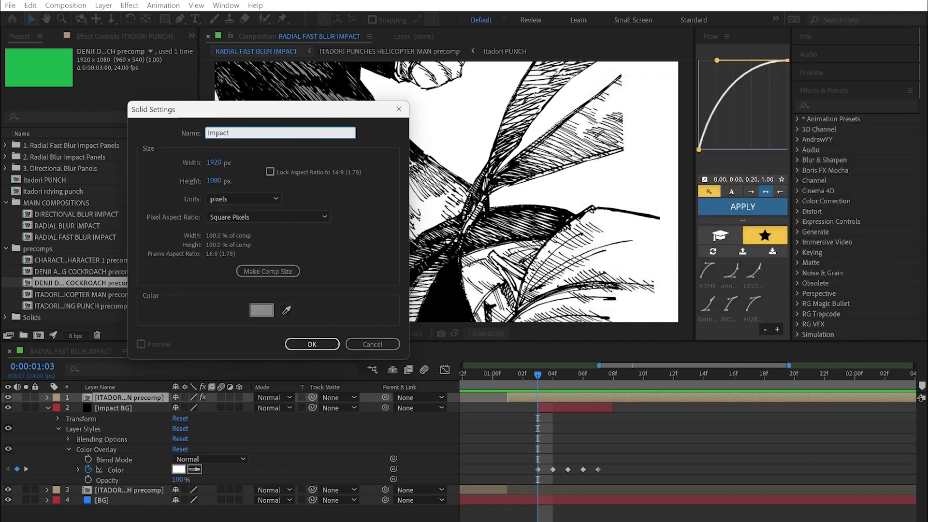
type(" Overlay")
Confirm the Impact Overlay solid and trim it to span 0:00:01:03–0:00:01:07, matching Impact BG.
key("Return")
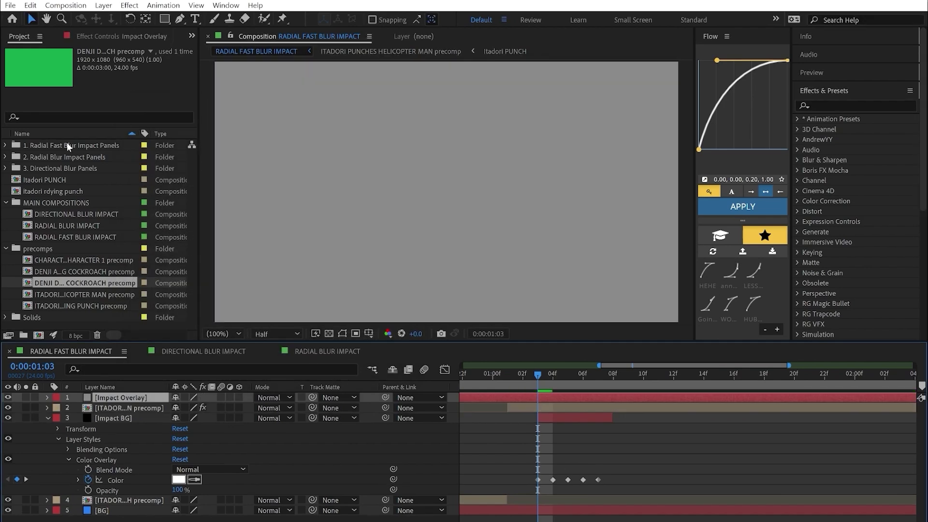
key("alt+bracketleft")
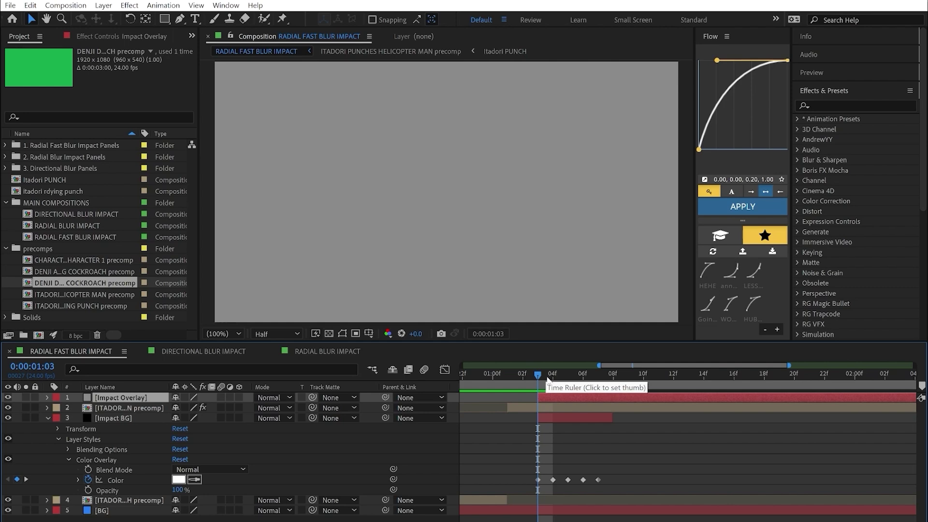
left_click_drag(547, 378, 605, 382)
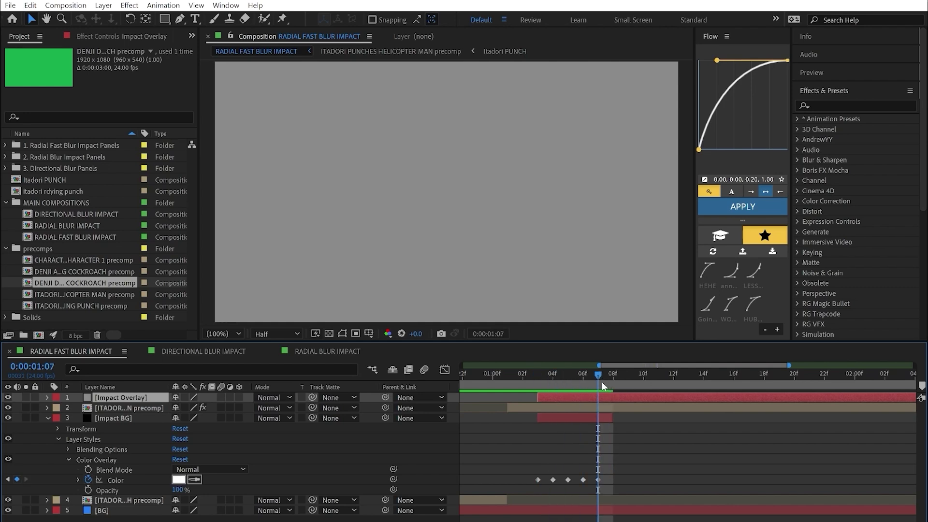
key("alt+bracketright")
left_click(590, 418)
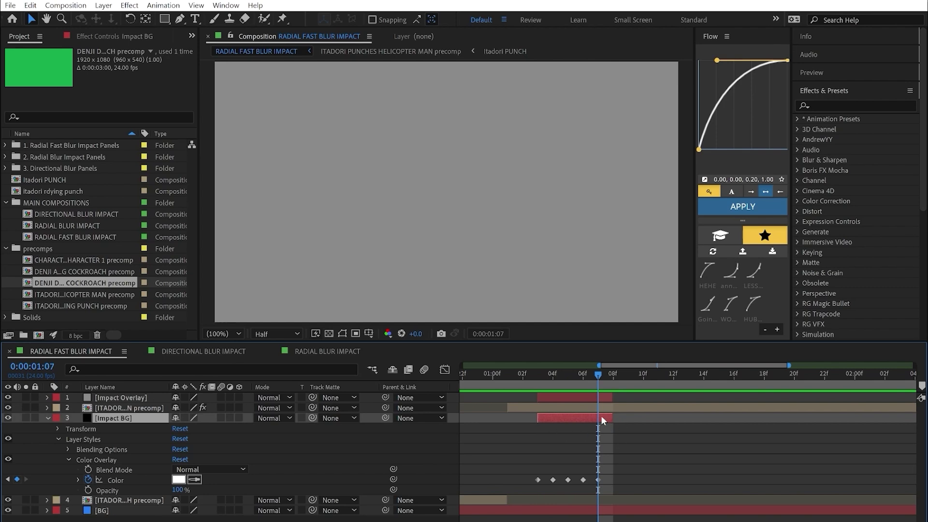
left_click(601, 398)
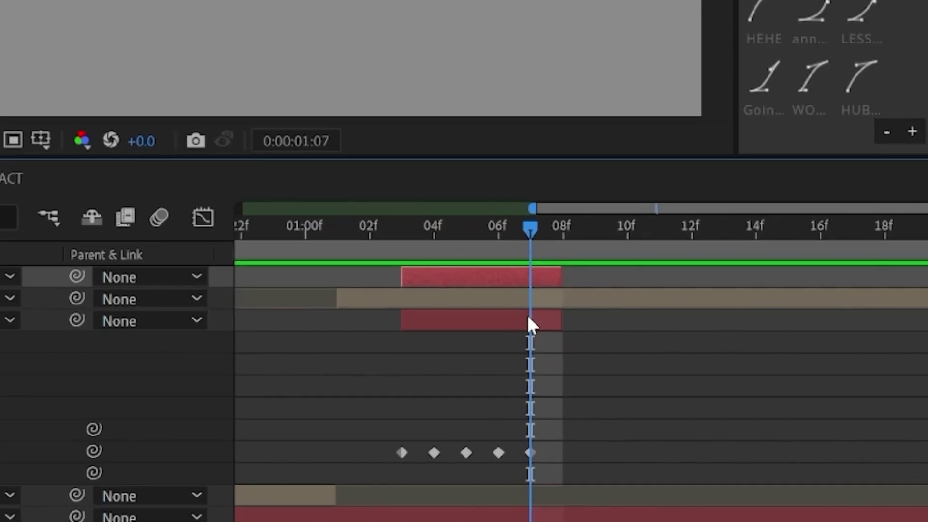
left_click(524, 296)
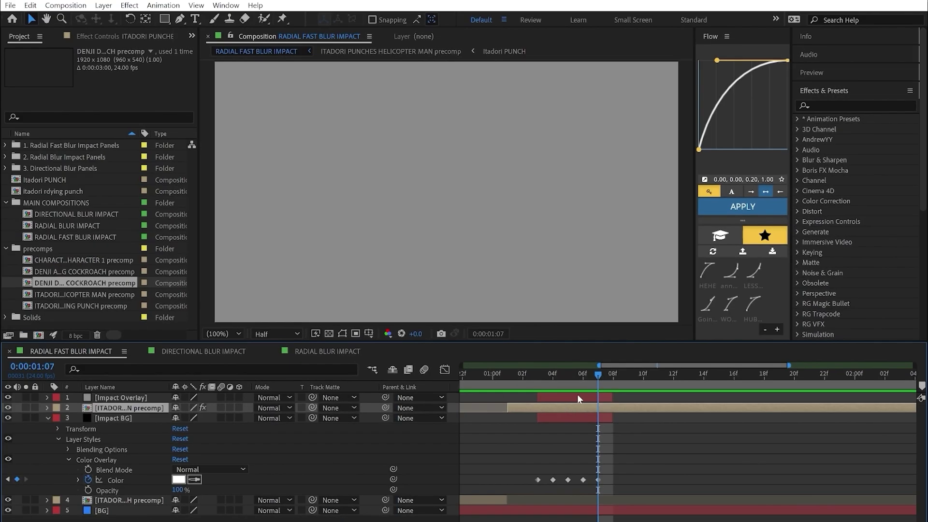
left_click(486, 277)
left_click(476, 233)
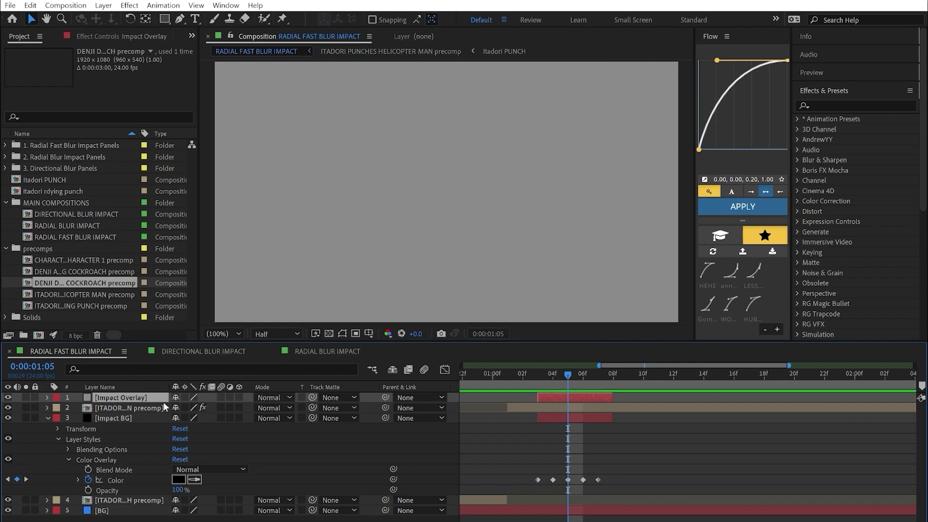
Set Impact Overlay's blending mode to Soft Light.
right_click(132, 396)
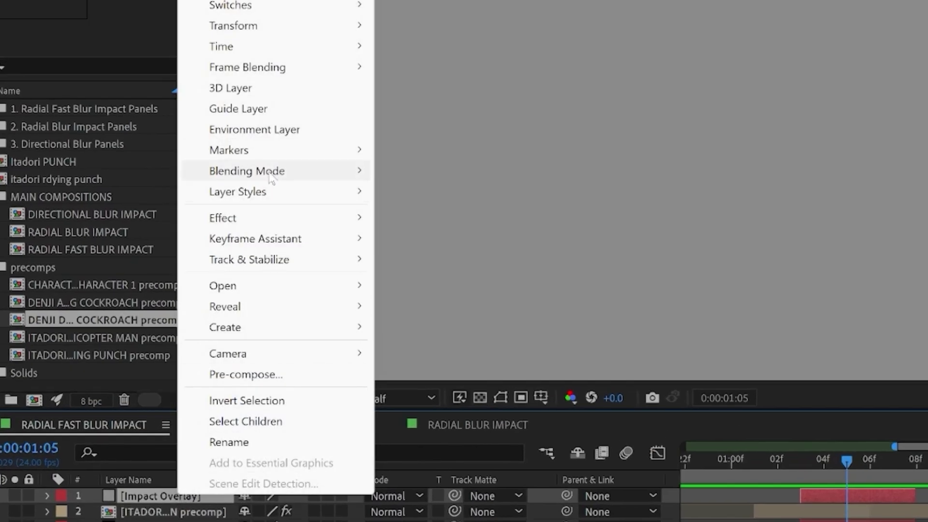
mouse_move(178, 185)
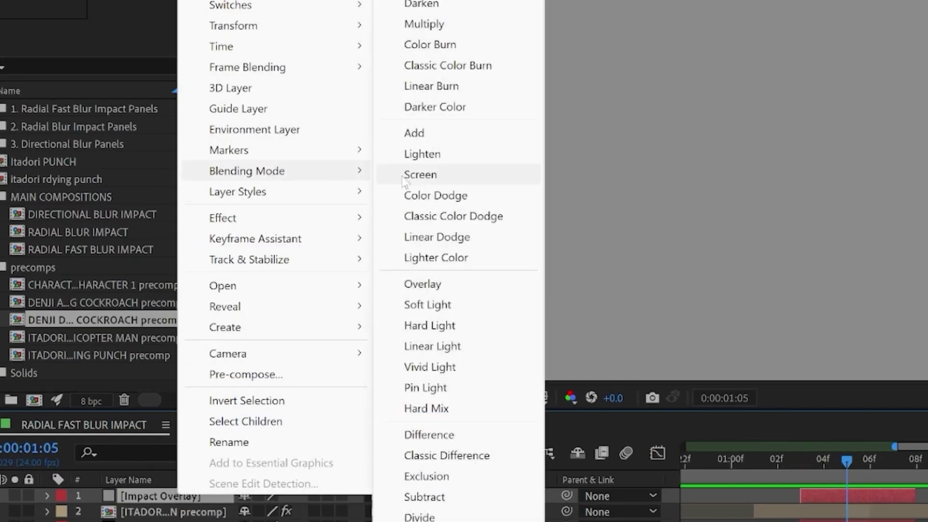
left_click(428, 305)
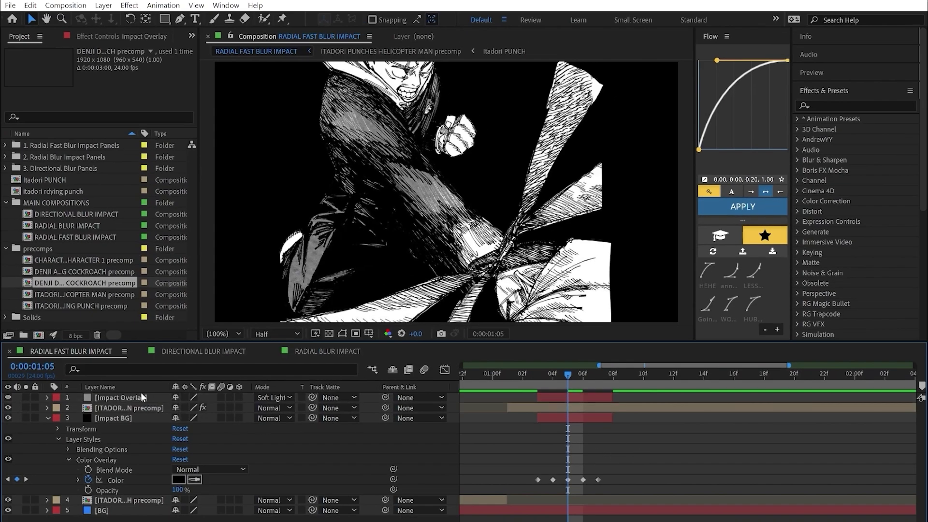
Add a Gradient Overlay style to Impact Overlay with its Blend Mode set to Hard Mix.
right_click(143, 395)
mouse_move(258, 203)
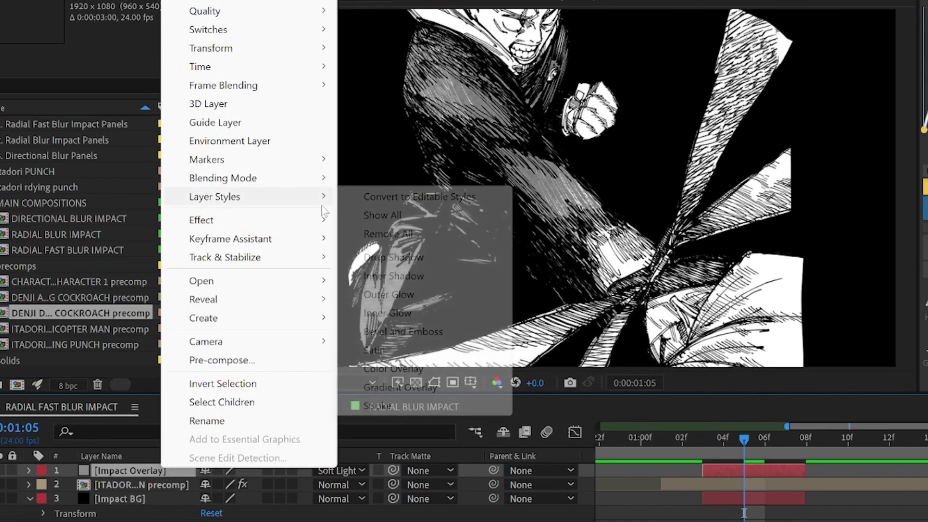
left_click(410, 388)
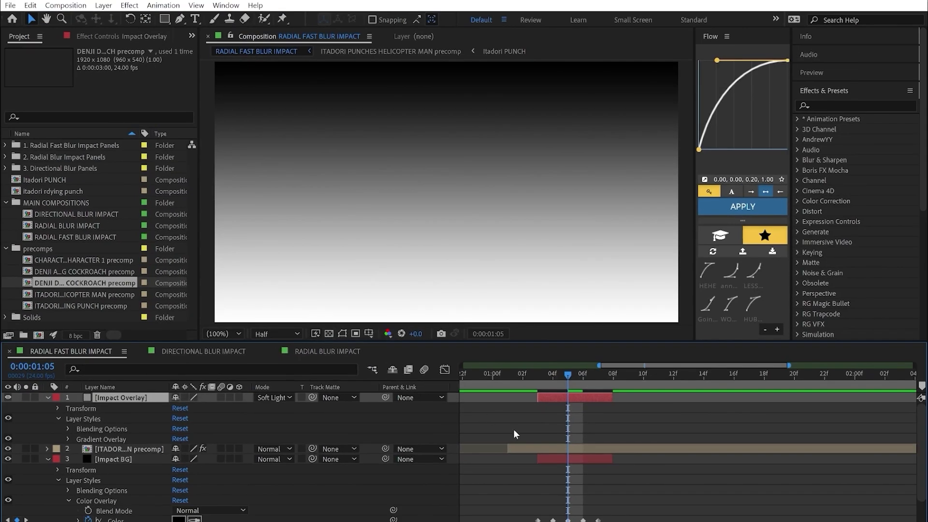
left_click(513, 429)
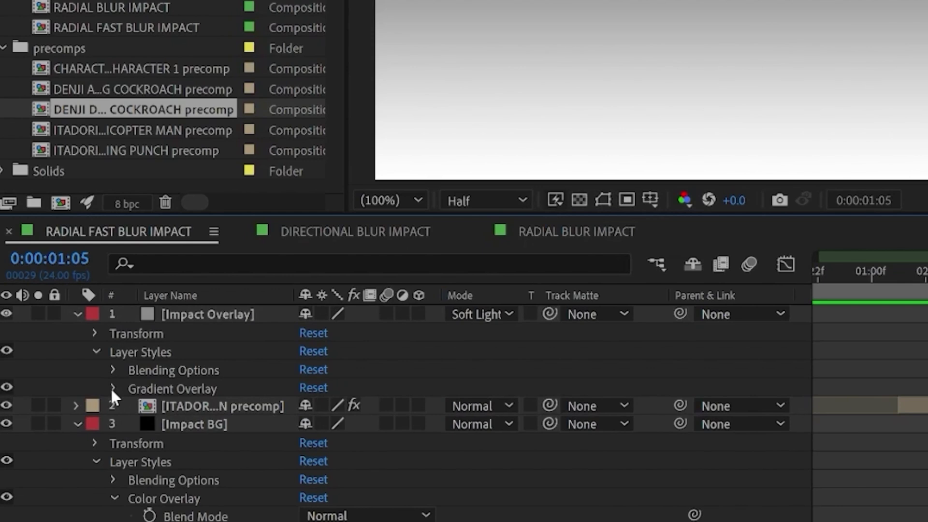
left_click(68, 439)
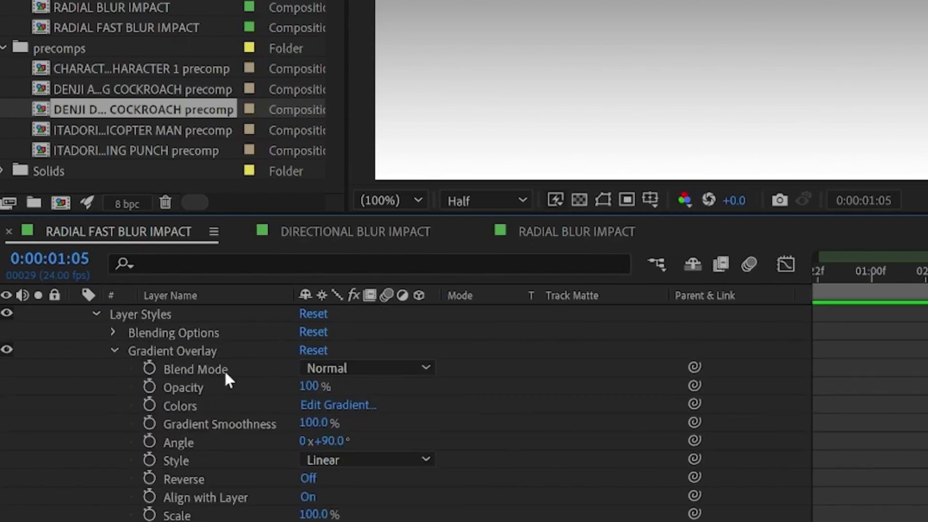
left_click(338, 370)
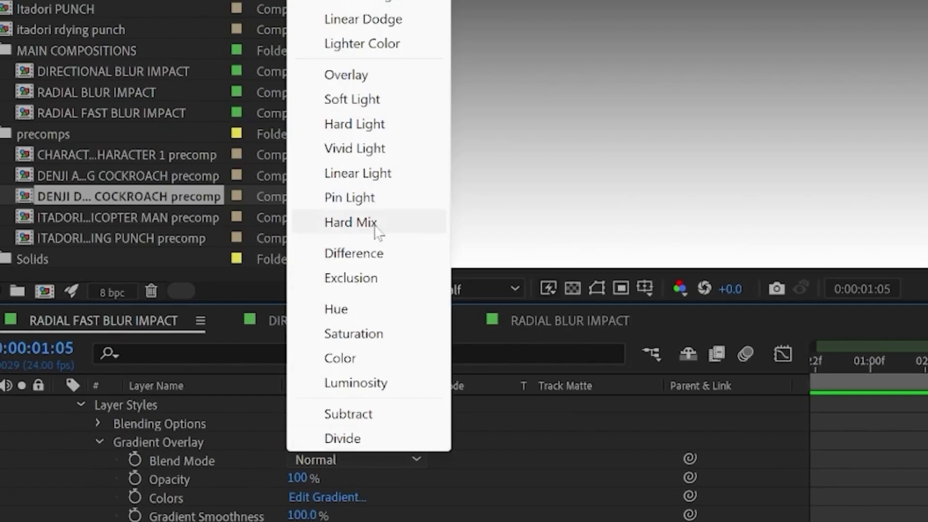
left_click(370, 223)
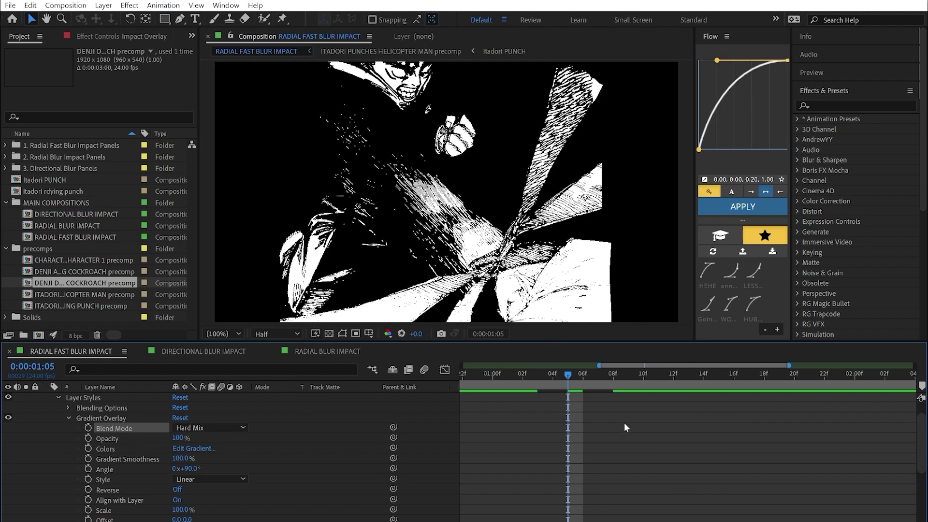
left_click(586, 416)
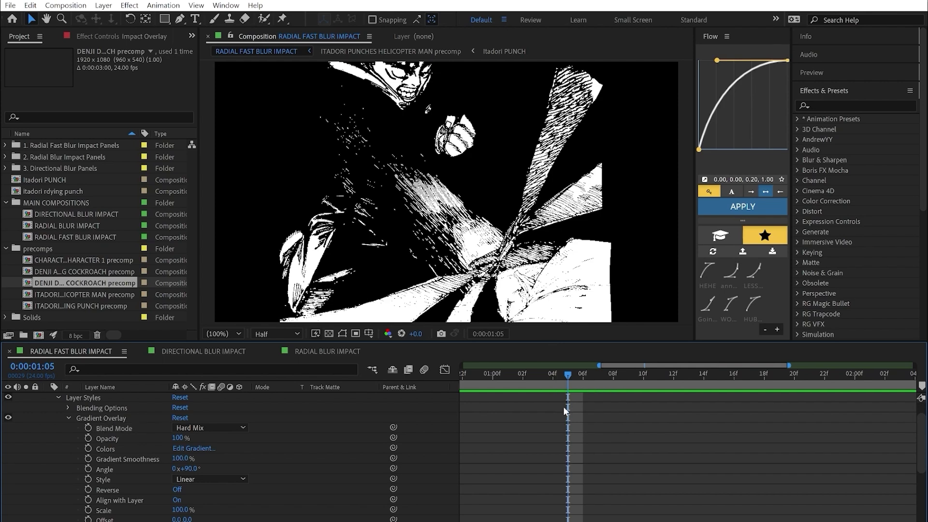
left_click_drag(564, 407, 515, 400)
key("space")
Stop the preview at 0:00:01:03 and open the ITADORI PUNCHES HELICOPTER MAN precomp.
key("minus")
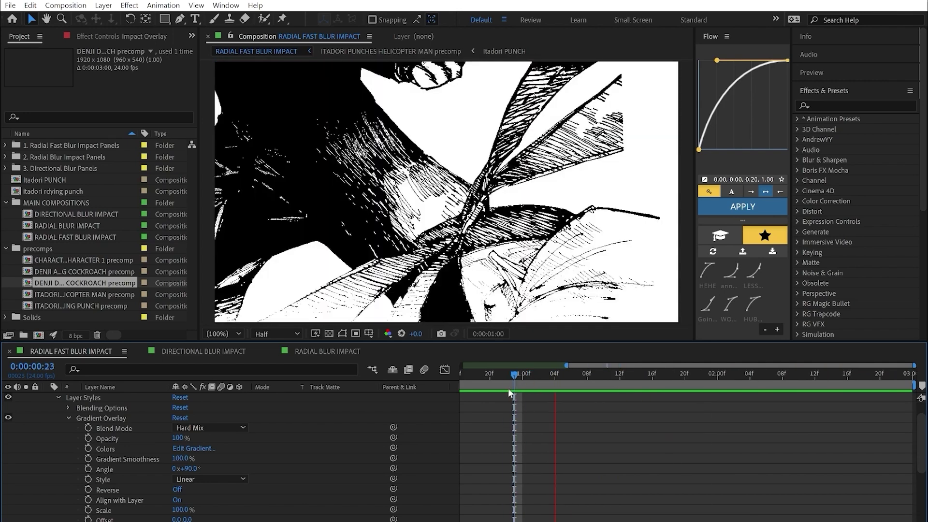
left_click(513, 378)
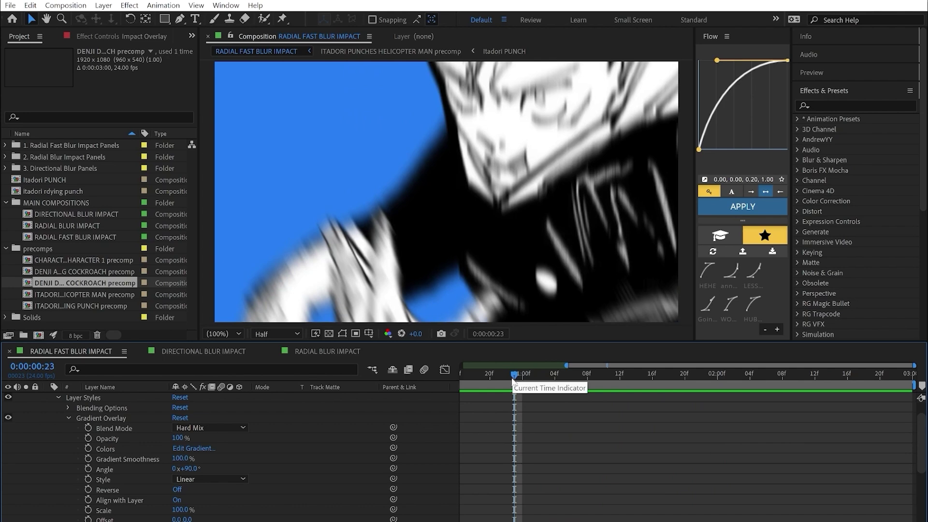
key("space")
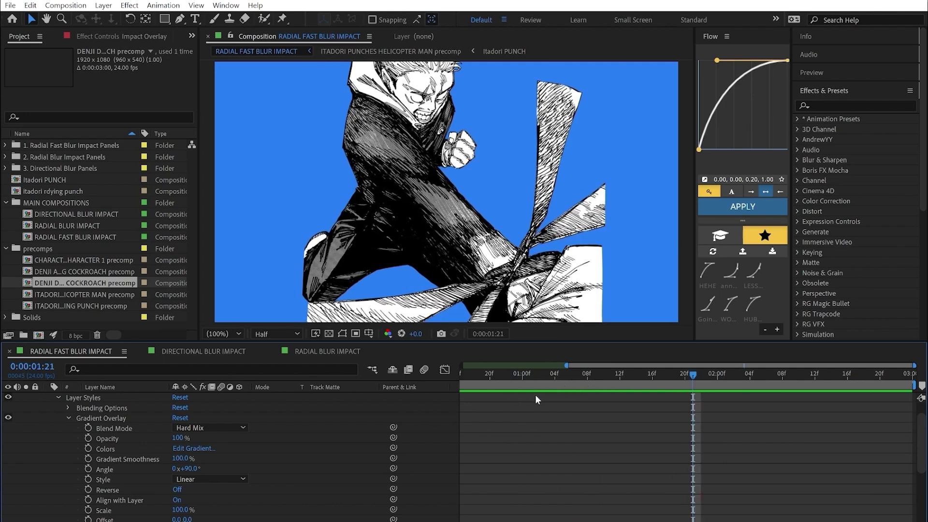
scroll(541, 428, "up", 2)
left_click(534, 377)
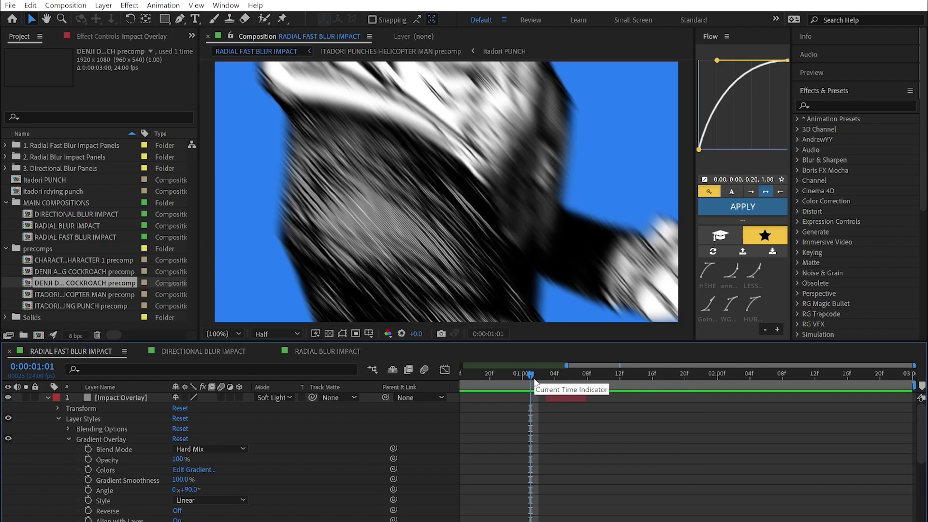
key("Page_Down")
key("u")
key("equal")
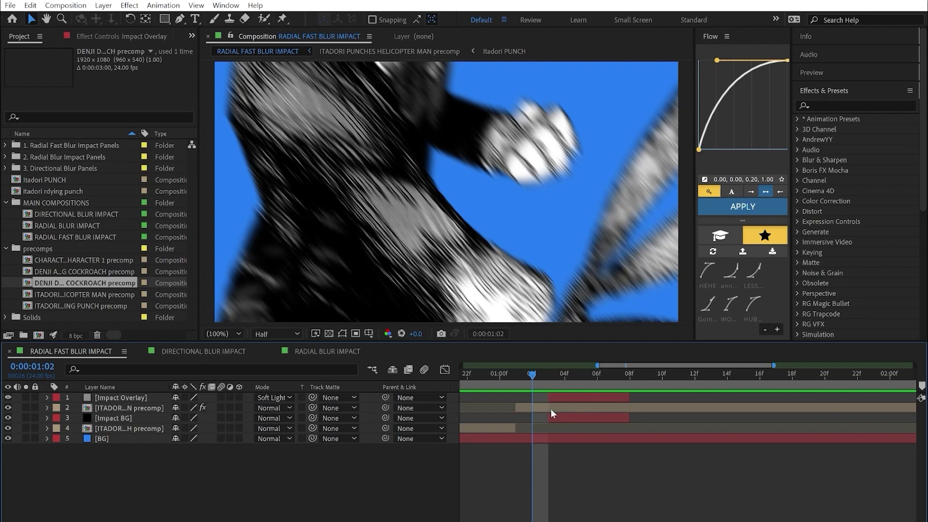
left_click(550, 376)
double_click(559, 409)
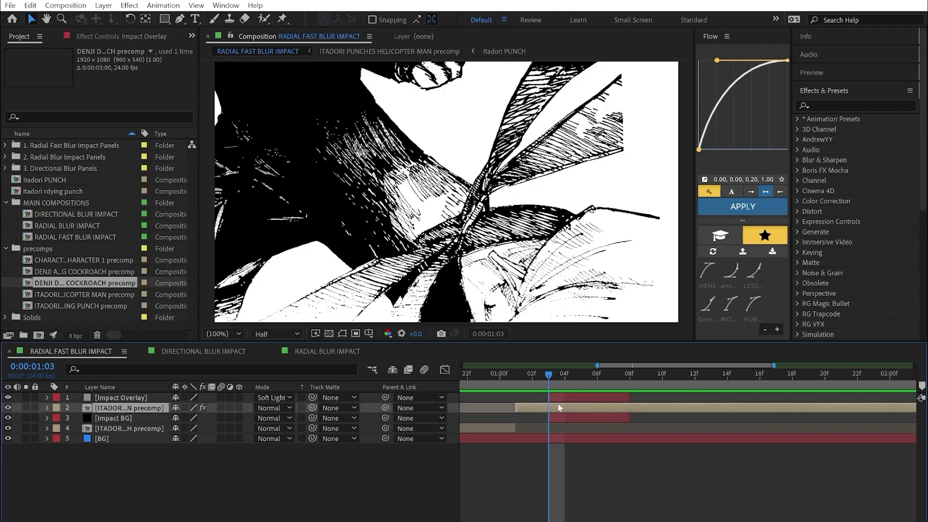
key("u")
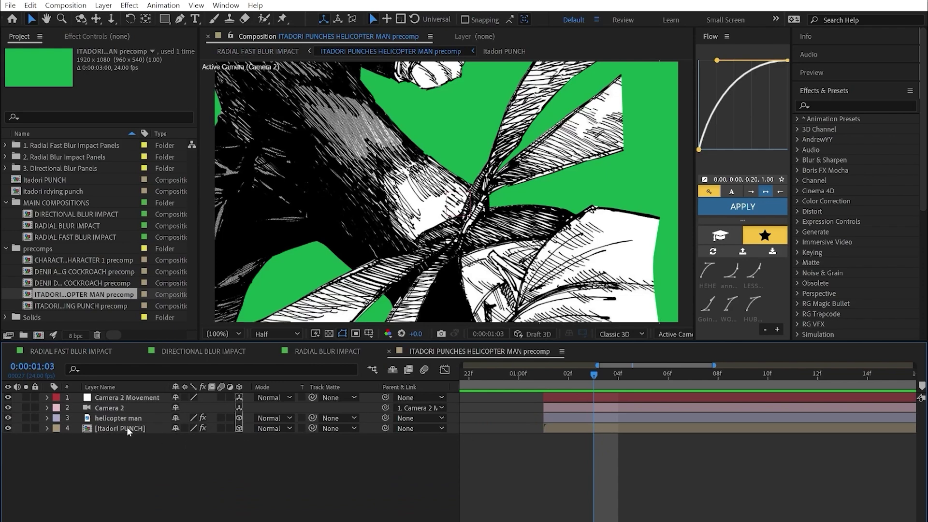
Return to RADIAL FAST BLUR IMPACT and reopen the ITADORI PUNCHES HELICOPTER MAN precomp.
left_click(136, 428)
left_click(136, 418)
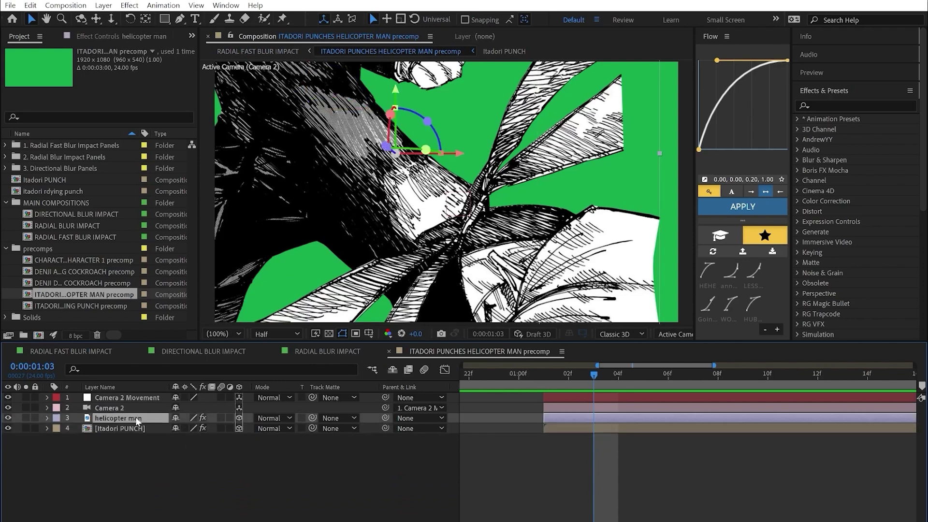
left_click(63, 352)
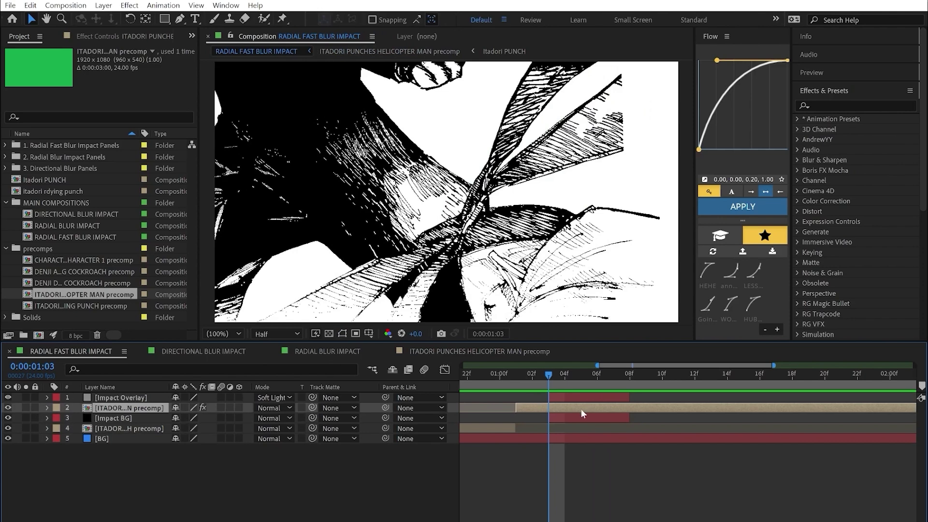
double_click(552, 408)
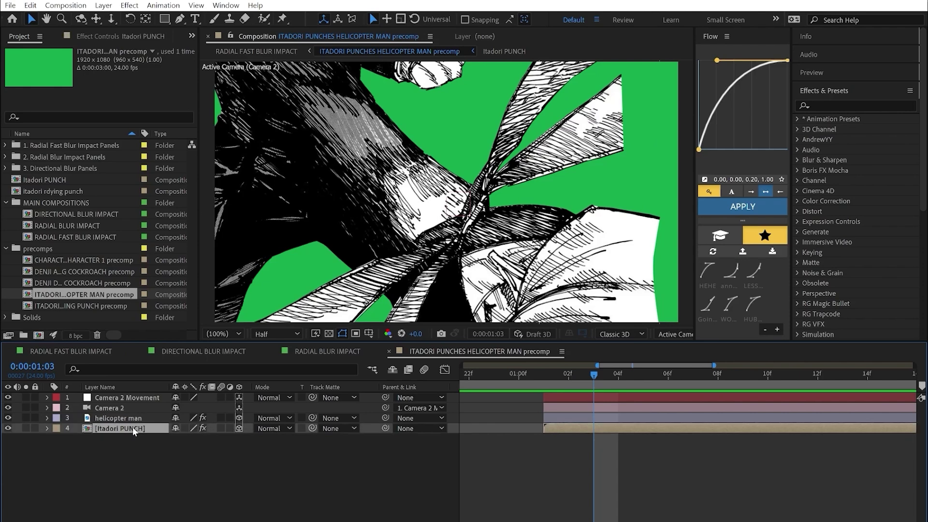
Select Itadori PUNCH, preview the punch frames, and begin an Effects & Presets search.
left_click(133, 427)
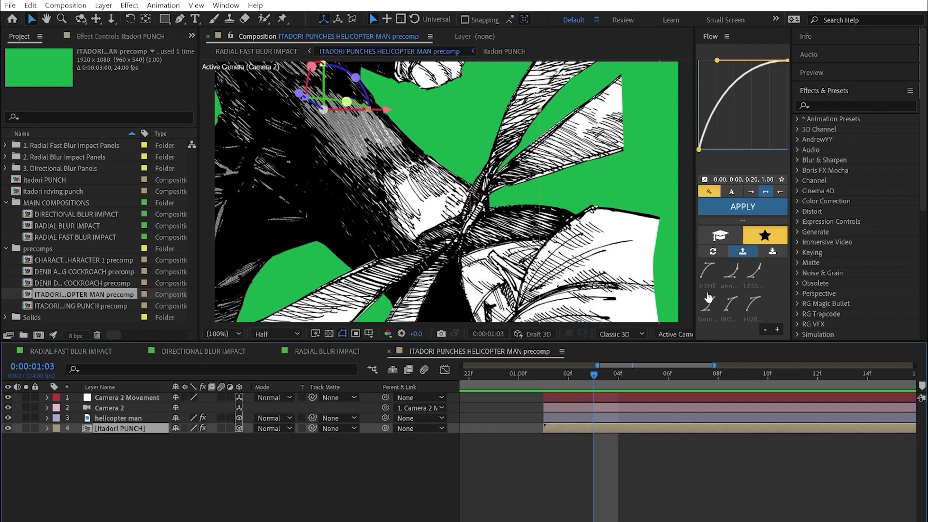
left_click_drag(576, 379, 603, 390)
key("space")
key("space")
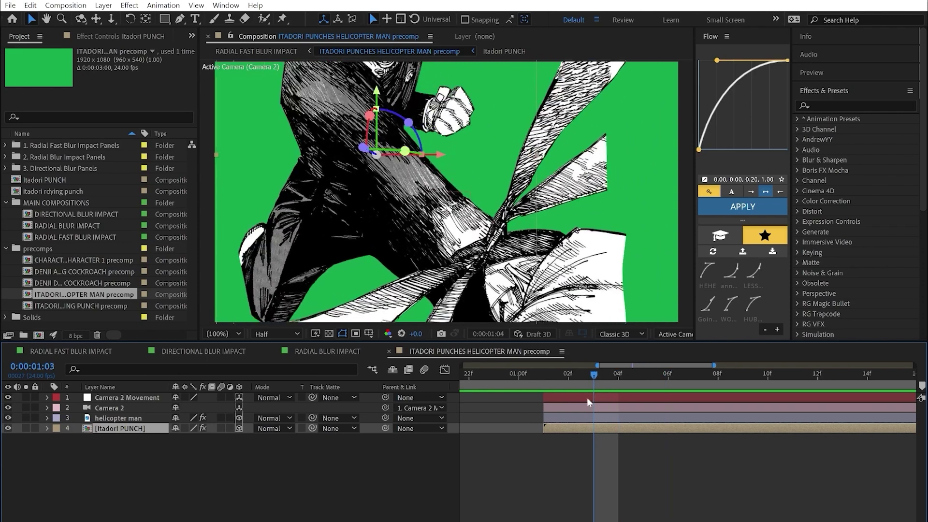
left_click(831, 105)
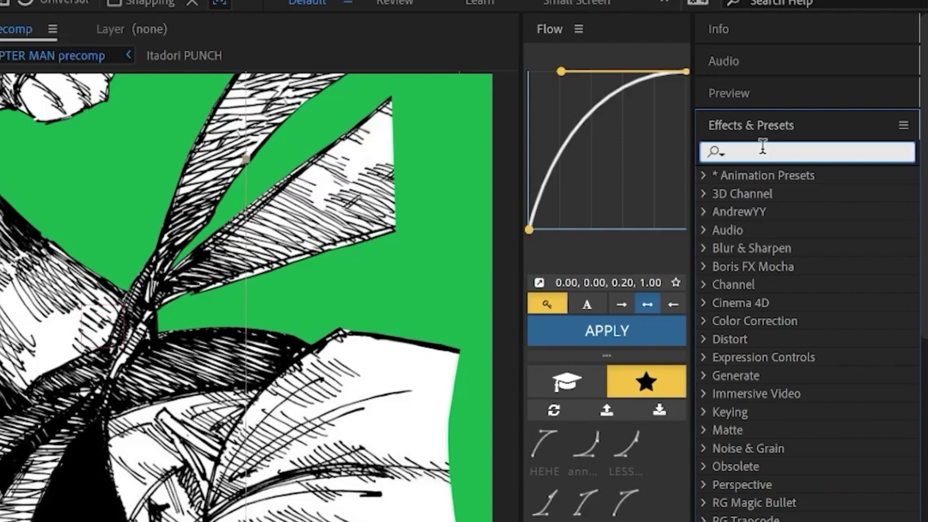
Apply CC Radial Fast Blur to Itadori PUNCH, centred on the punch, Amount about 84.
type("radial fast")
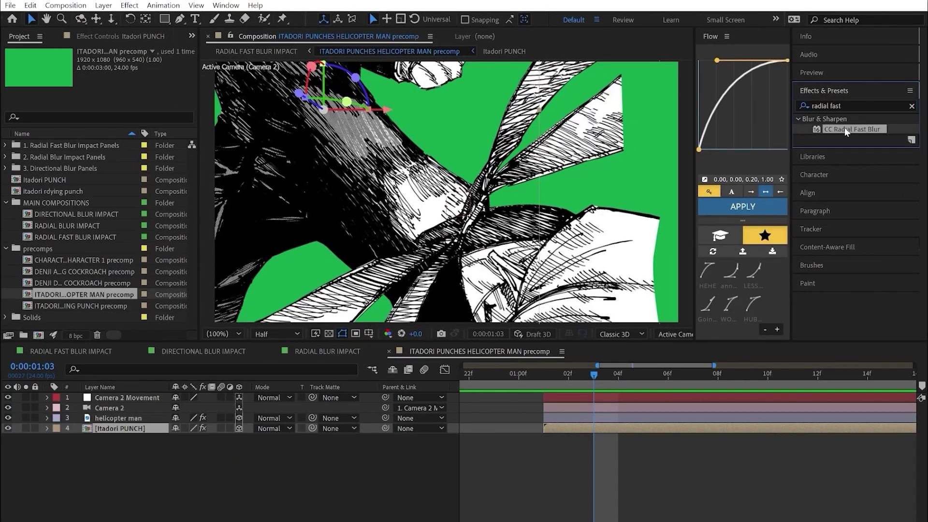
left_click_drag(788, 189, 595, 427)
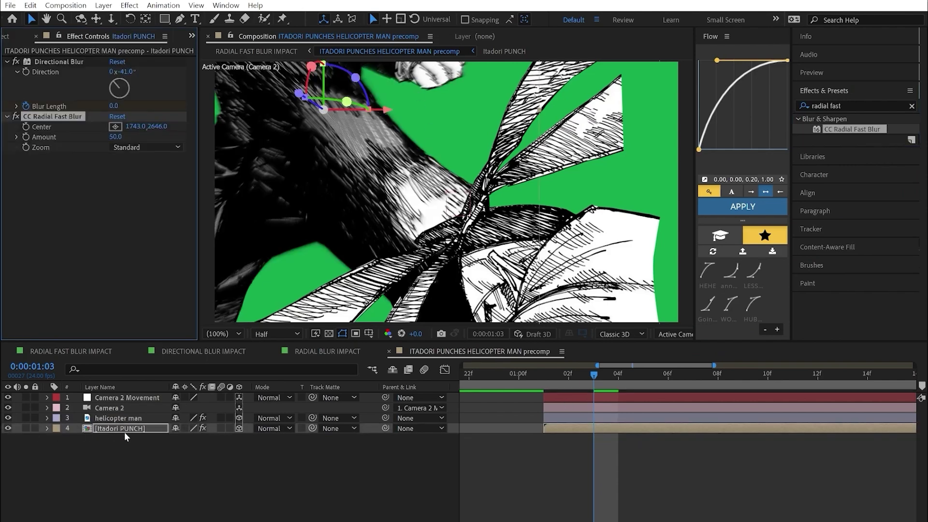
left_click(113, 126)
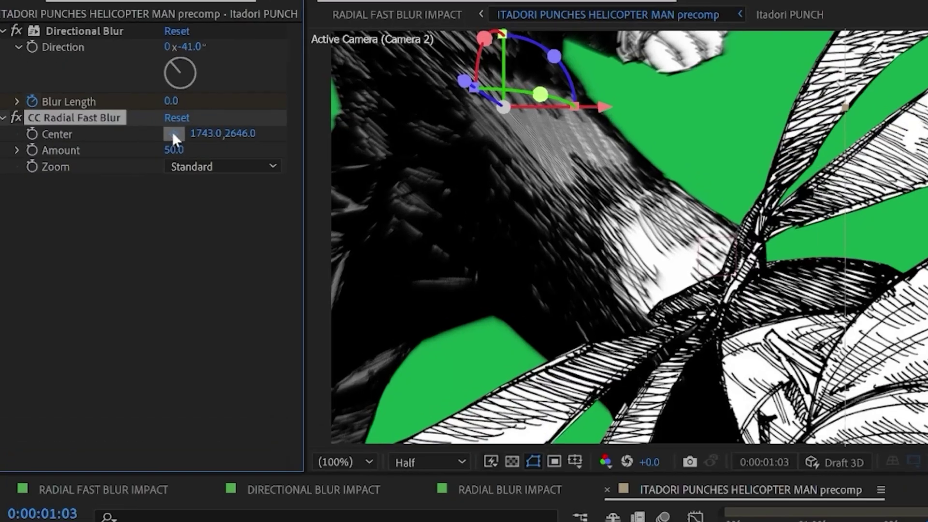
left_click_drag(399, 195, 444, 220)
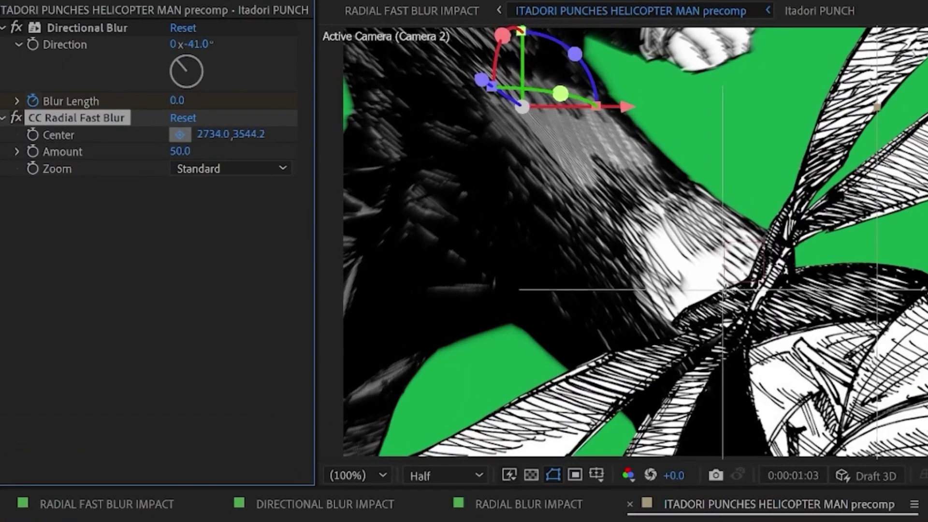
left_click_drag(723, 290, 740, 293)
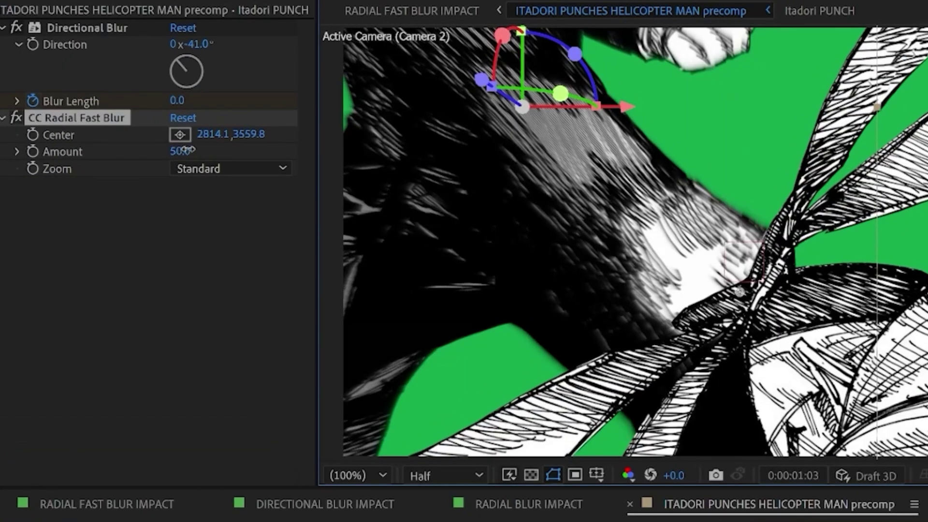
left_click_drag(186, 153, 213, 148)
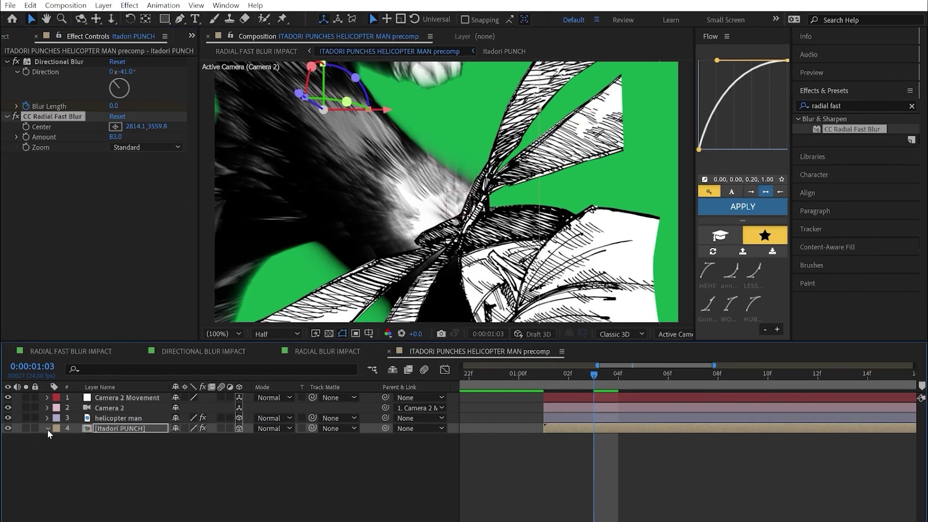
Keyframe the blur Amount: 0 at 02f, 83 at 03f and held at 07f.
left_click(48, 428)
left_click(58, 439)
left_click(69, 459)
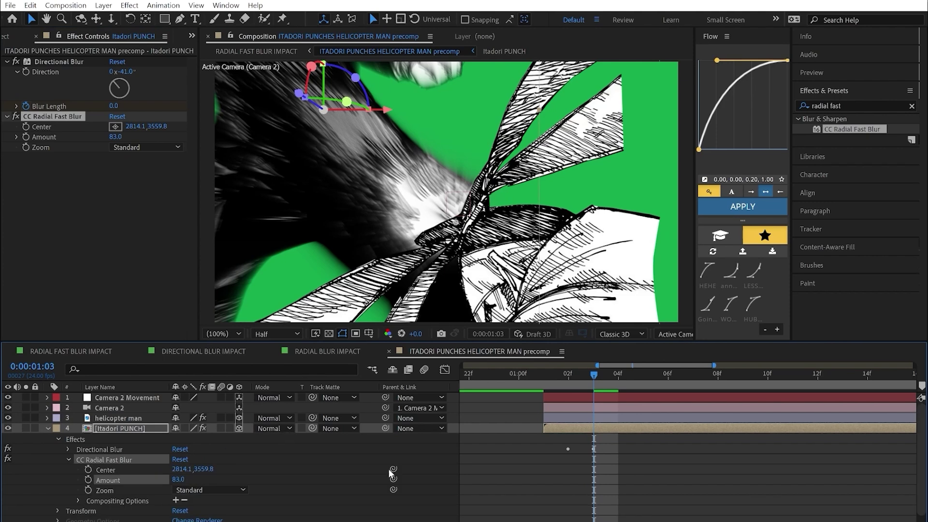
left_click(88, 480)
left_click(575, 377)
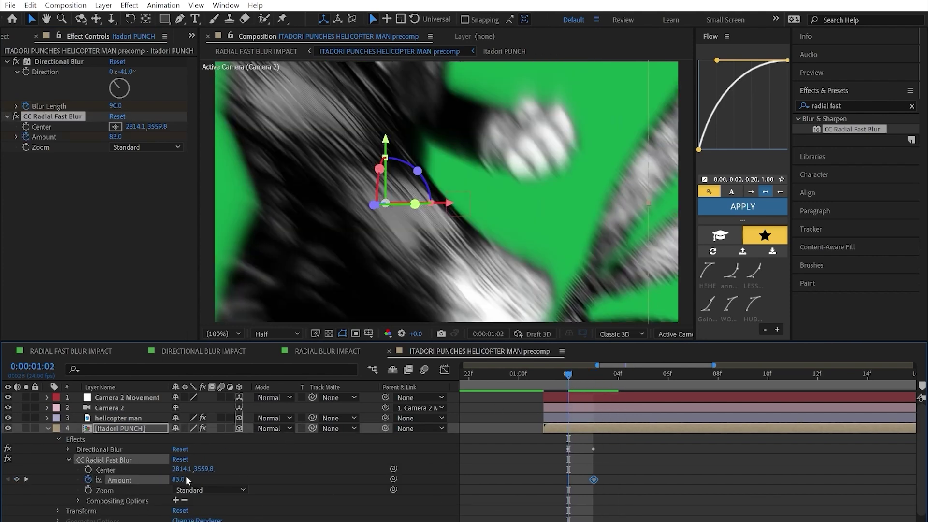
left_click(179, 479)
type("0")
key("Return")
left_click(590, 385)
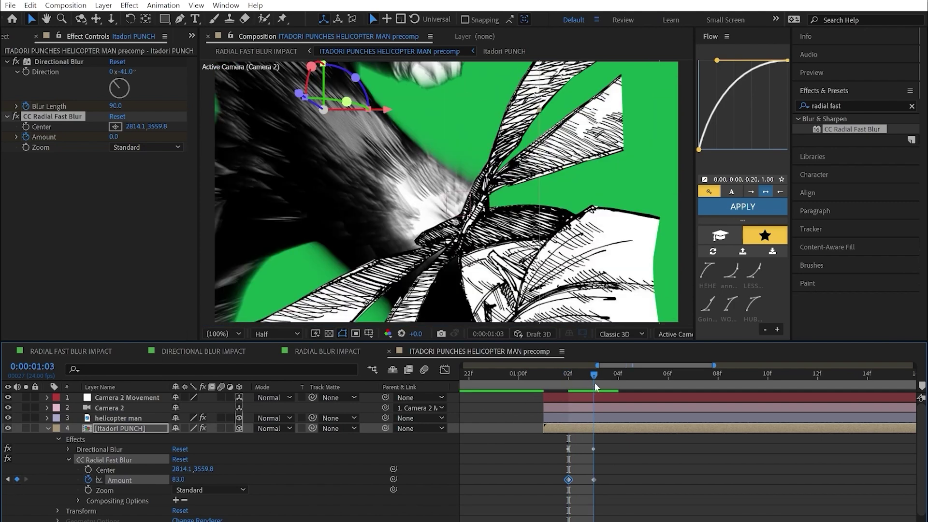
left_click_drag(595, 387, 740, 389)
left_click(17, 480)
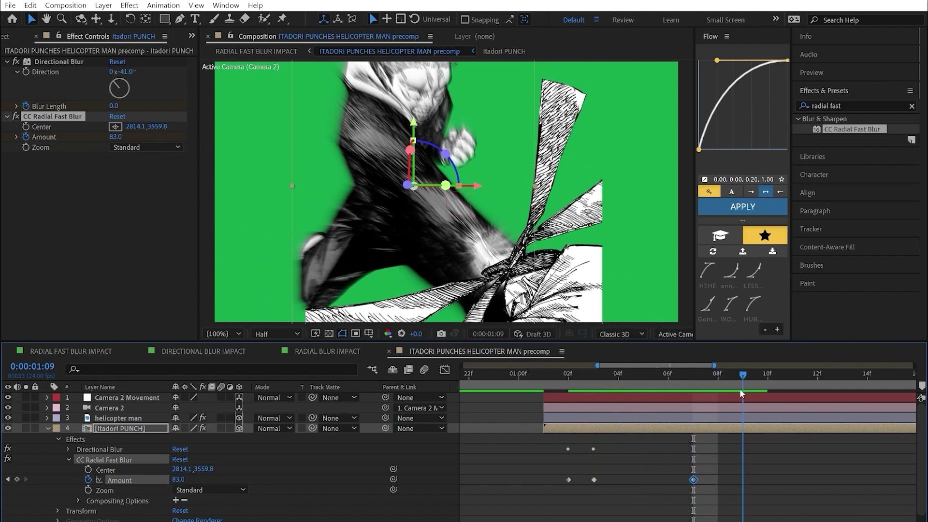
Key Amount back to 0 at 09f and review the blur in RADIAL FAST BLUR IMPACT.
left_click(176, 480)
type("0")
key("Return")
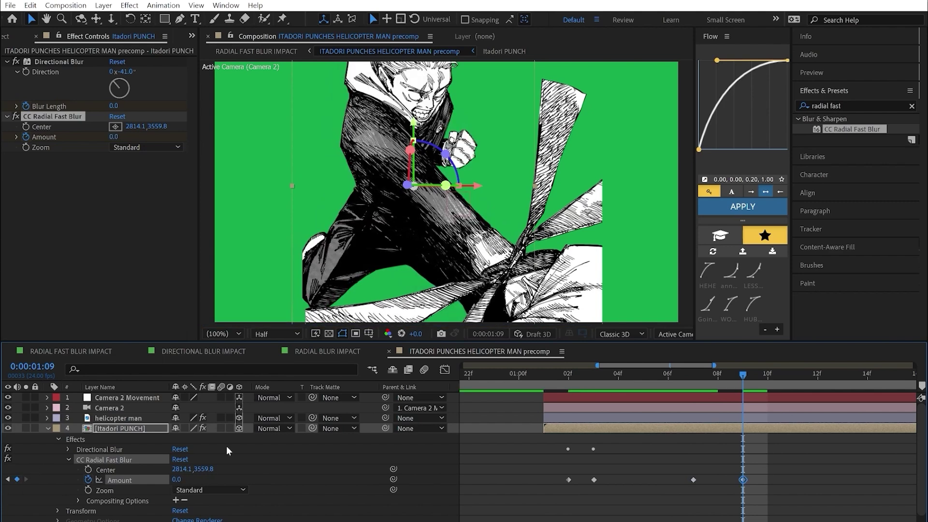
left_click(674, 466)
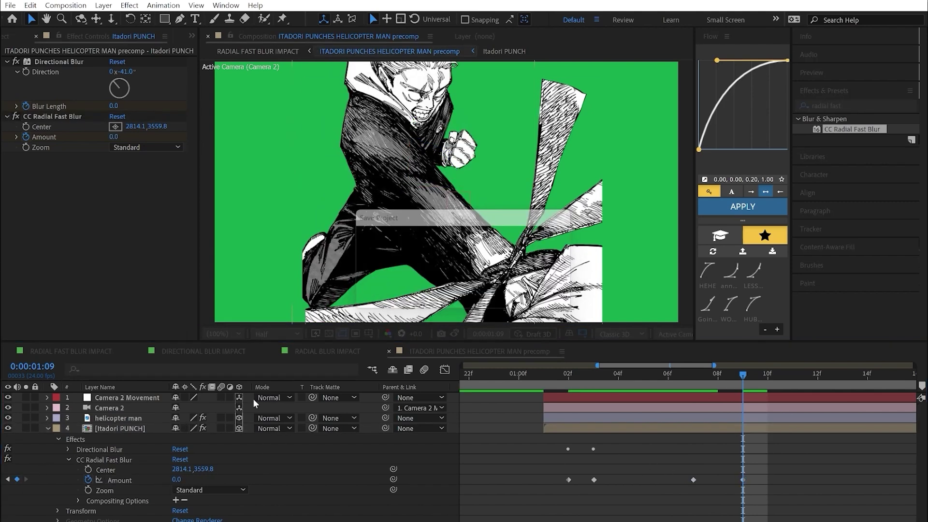
left_click(83, 355)
left_click_drag(649, 373, 561, 391)
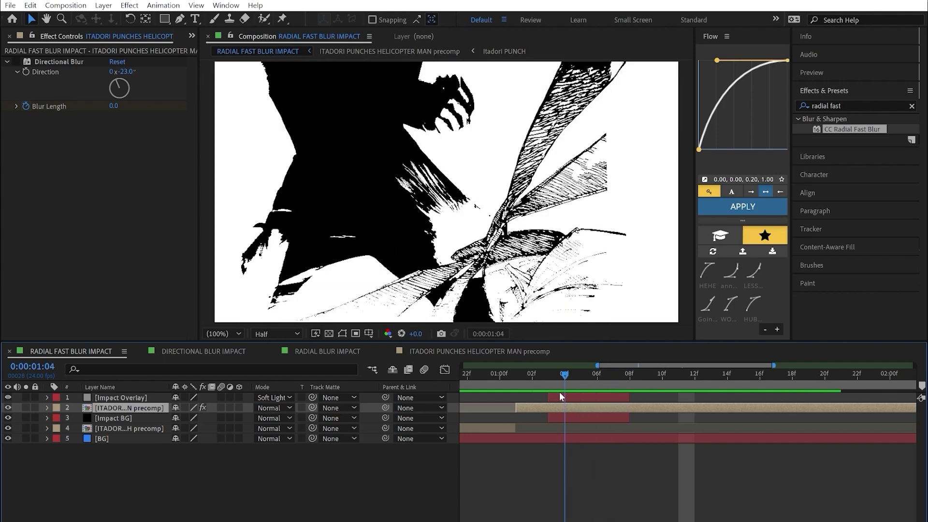
Reopen the precomp at 1:03 and check helicopter man's radial blur with undo/redo.
double_click(588, 407)
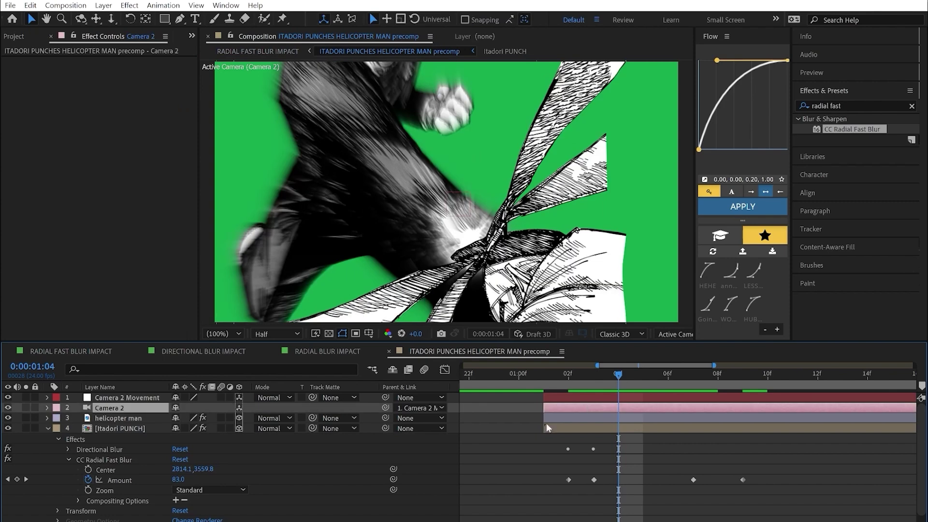
left_click(594, 375)
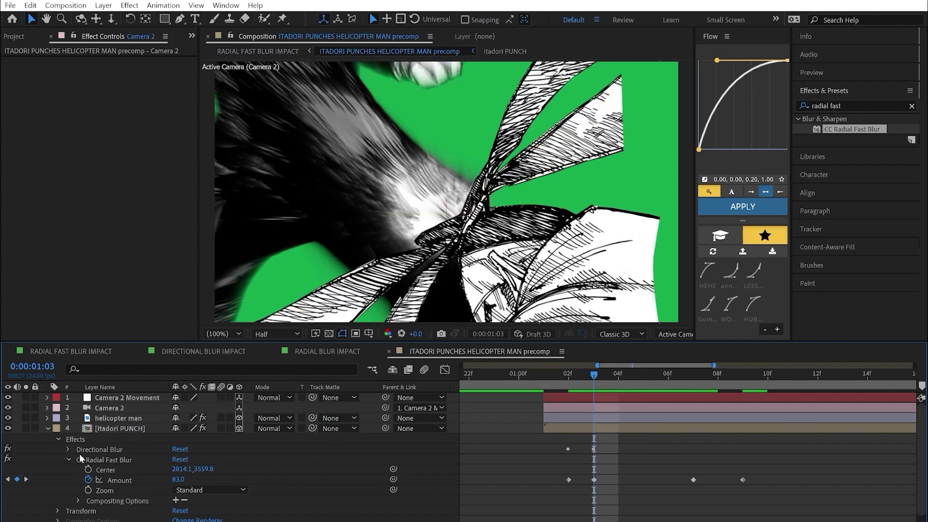
left_click(96, 458)
scroll(118, 458, "down", 1)
scroll(126, 445, "up", 1)
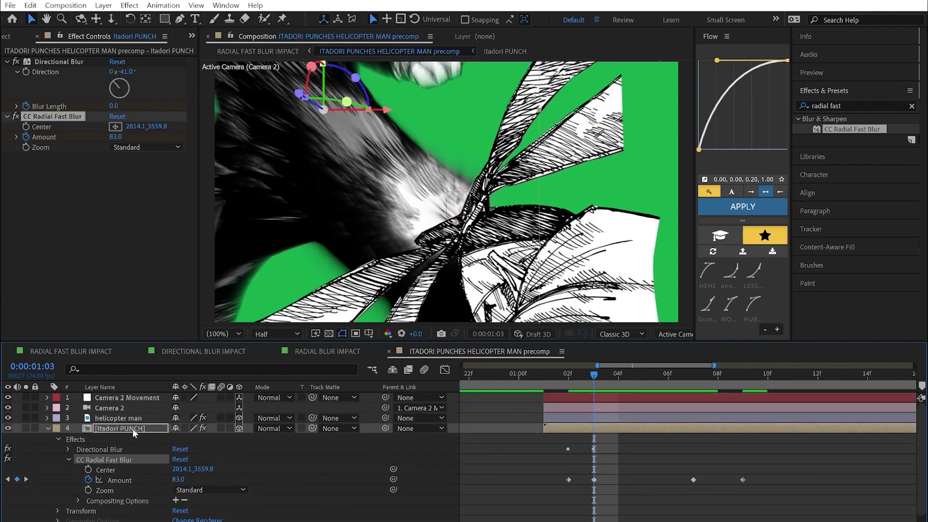
left_click(132, 417)
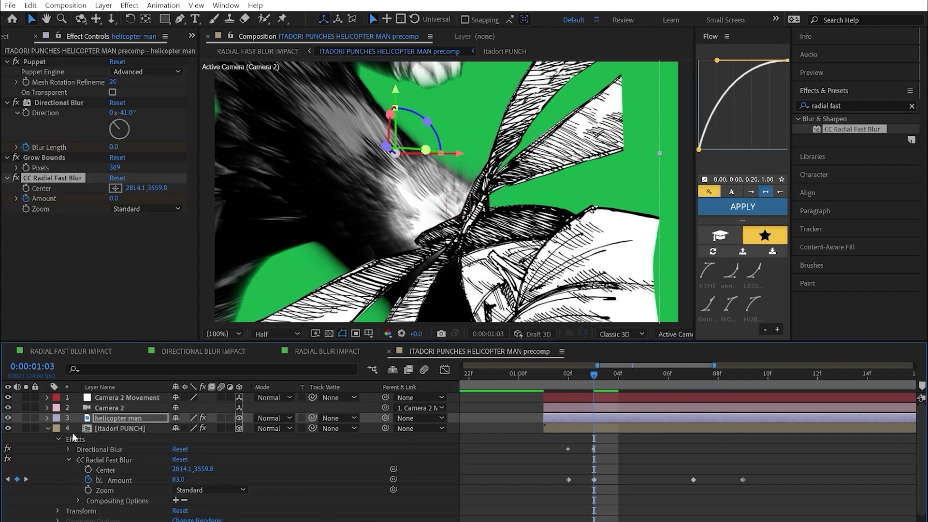
key("ctrl+z")
left_click(569, 375)
key("ctrl+shift+z")
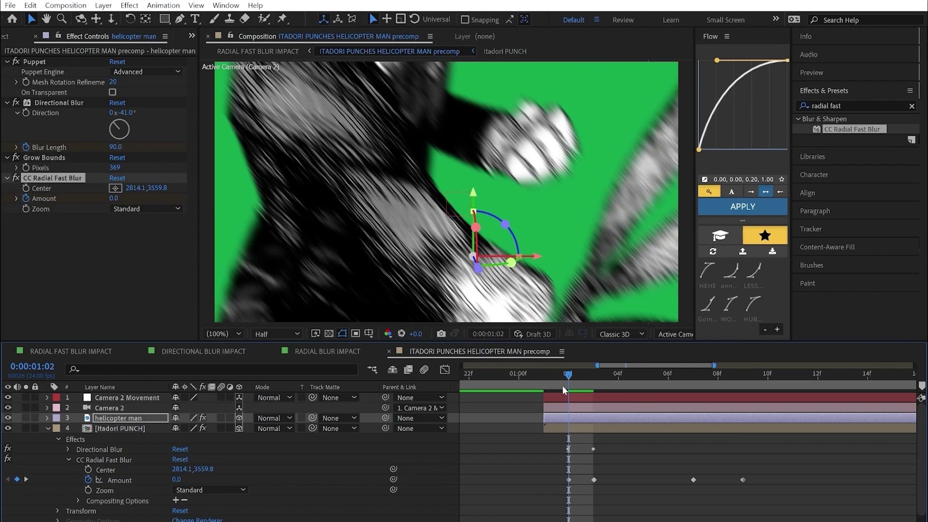
left_click(585, 373)
Place helicopter man's radial blur centre on the impact point, then return to RADIAL FAST BLUR IMPACT.
left_click(115, 188)
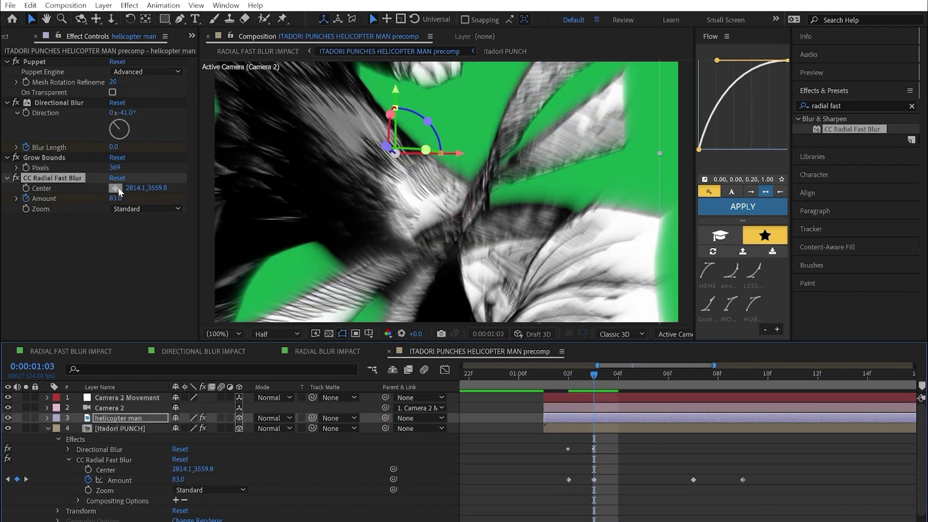
left_click(458, 218)
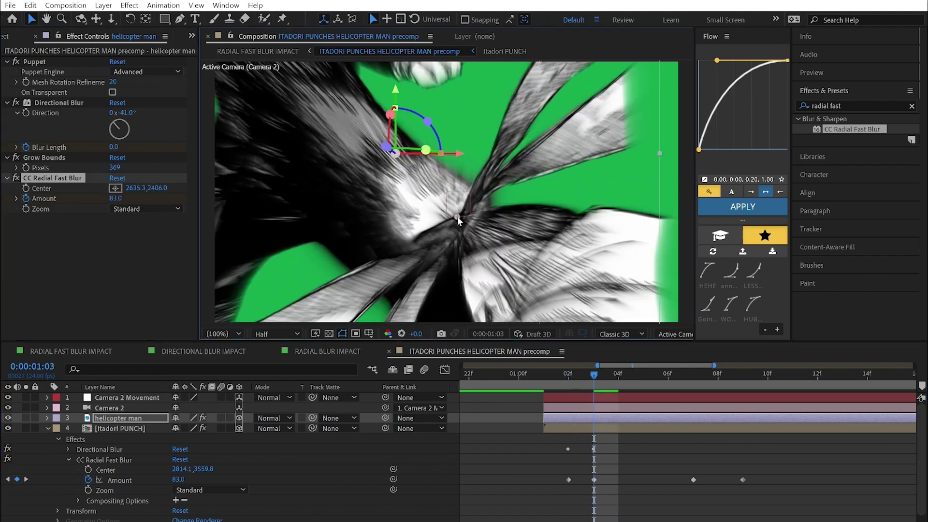
left_click(633, 454)
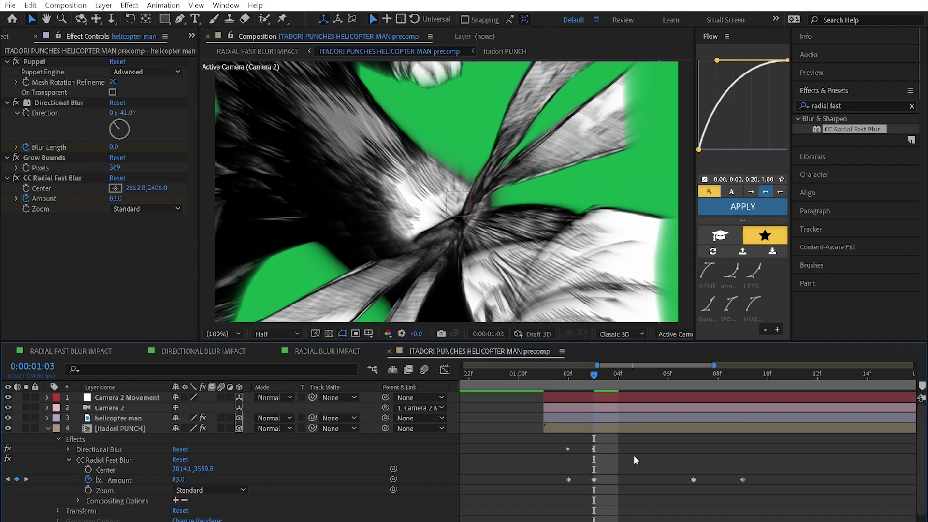
left_click(71, 351)
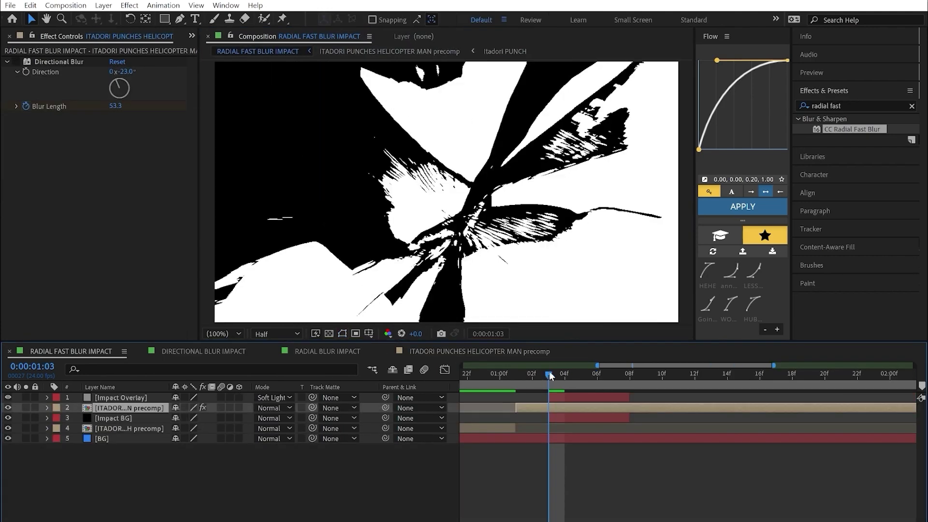
At 1:09, zoom the timeline and expand Impact Overlay > Layer Styles > Gradient Overlay, scrubbing to 1:07.
left_click_drag(549, 372, 488, 390)
key("space")
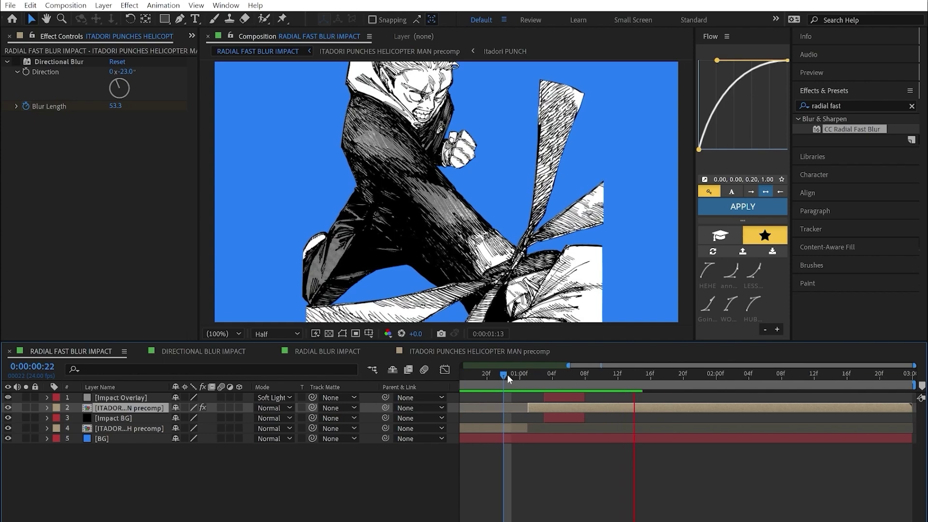
left_click(507, 374)
key("minus")
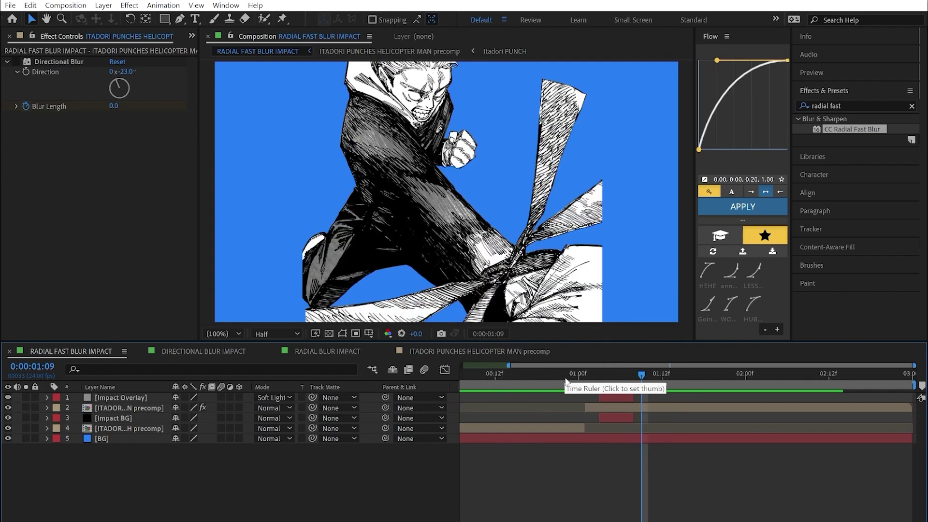
key("equal")
key("equal")
key("equal")
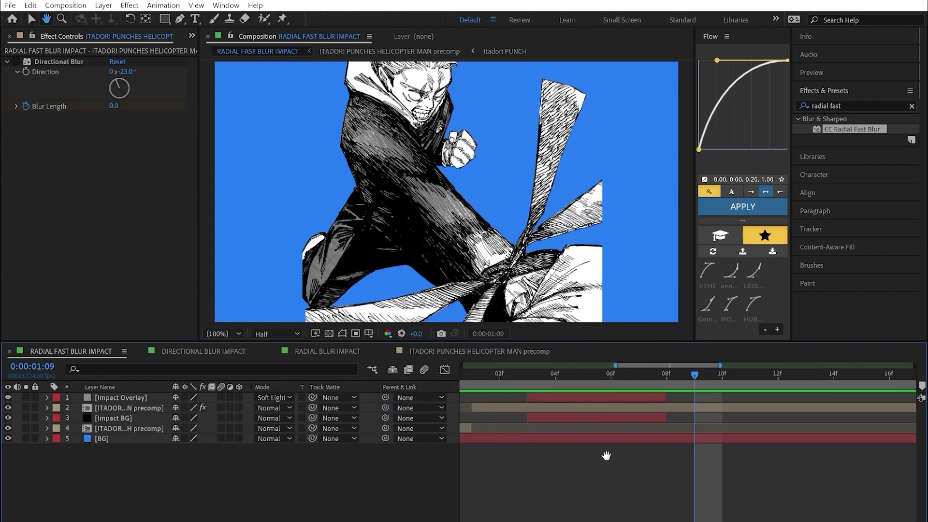
left_click(48, 397)
left_click(59, 419)
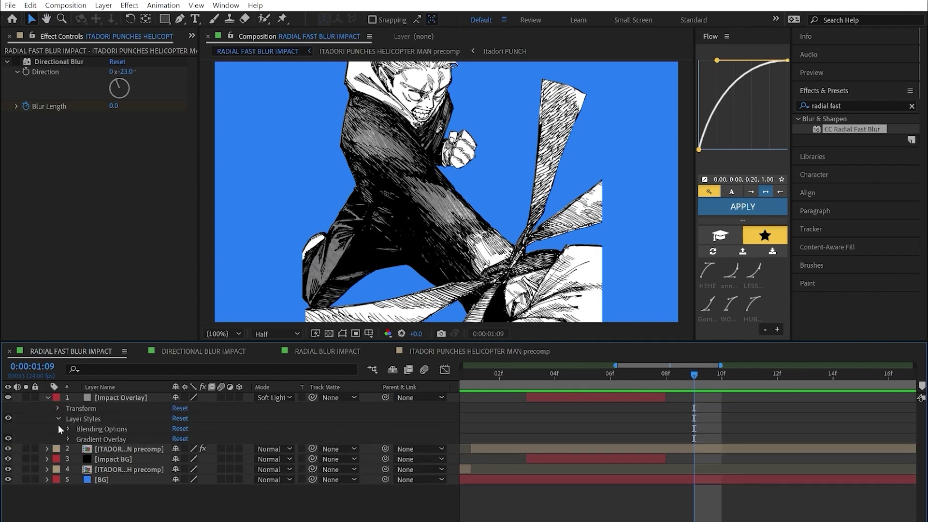
left_click(67, 440)
scroll(544, 396, "up", 2)
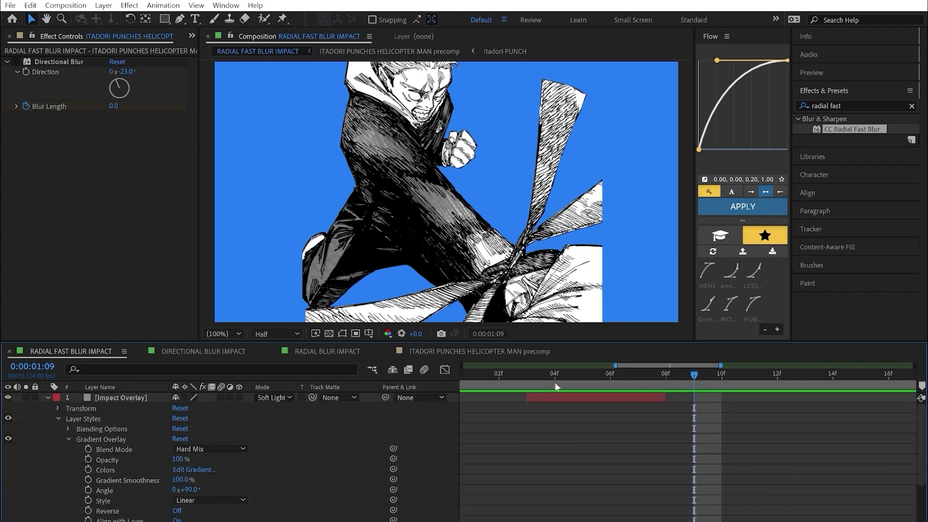
left_click_drag(535, 374, 626, 384)
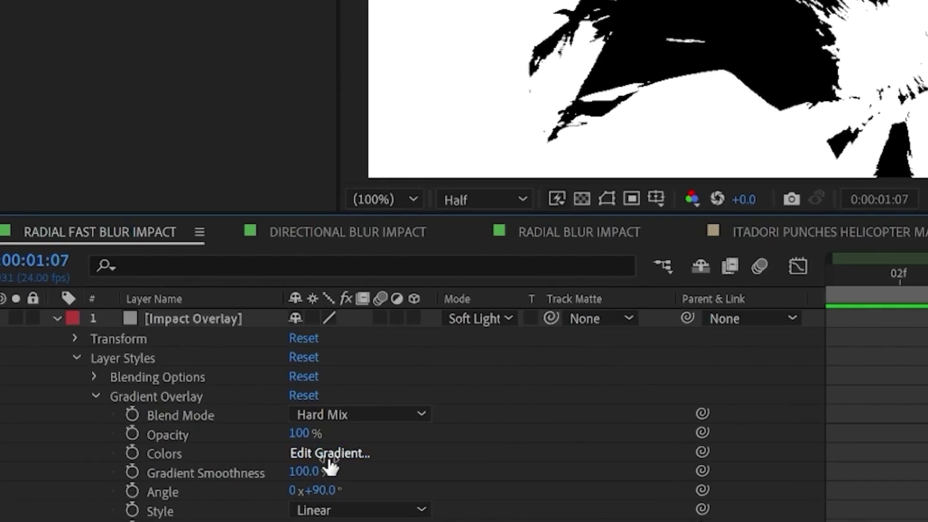
Edit the Impact Overlay gradient: left stop pure white, right stop brightened to light grey.
left_click(334, 455)
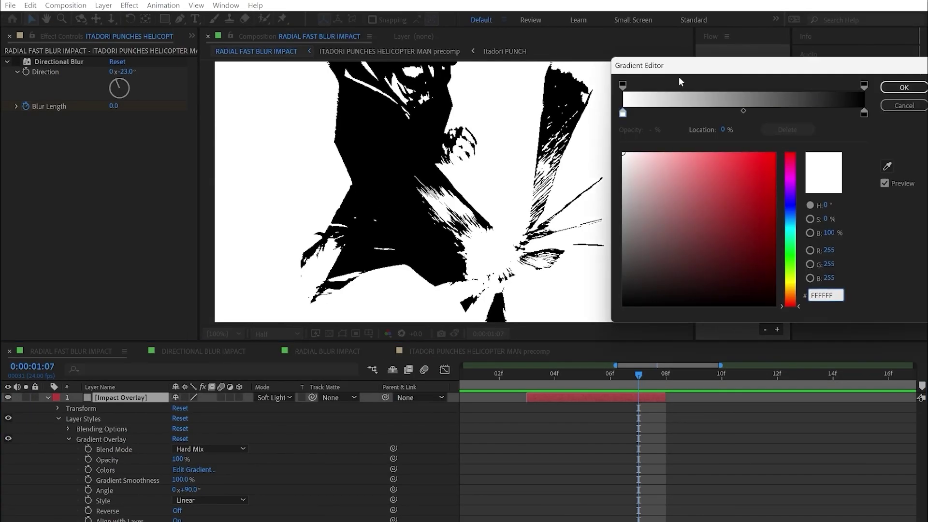
left_click(623, 113)
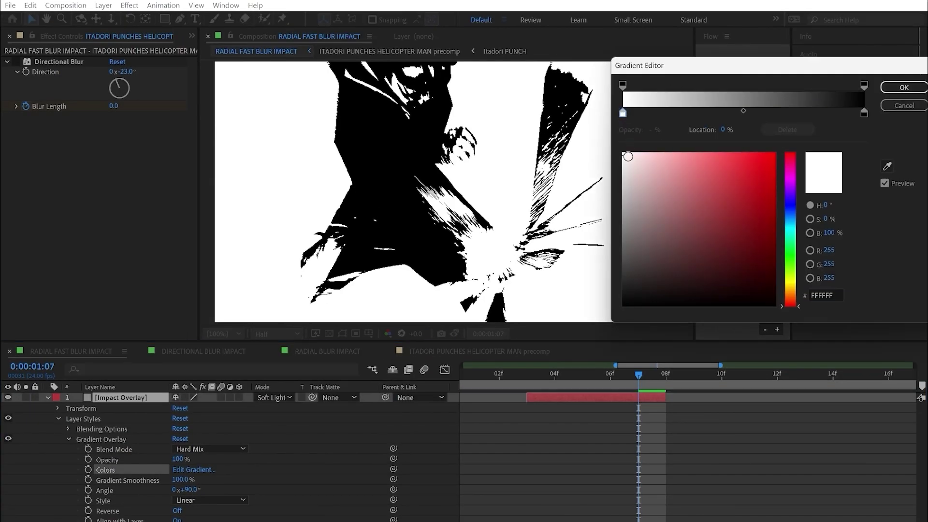
left_click(624, 157)
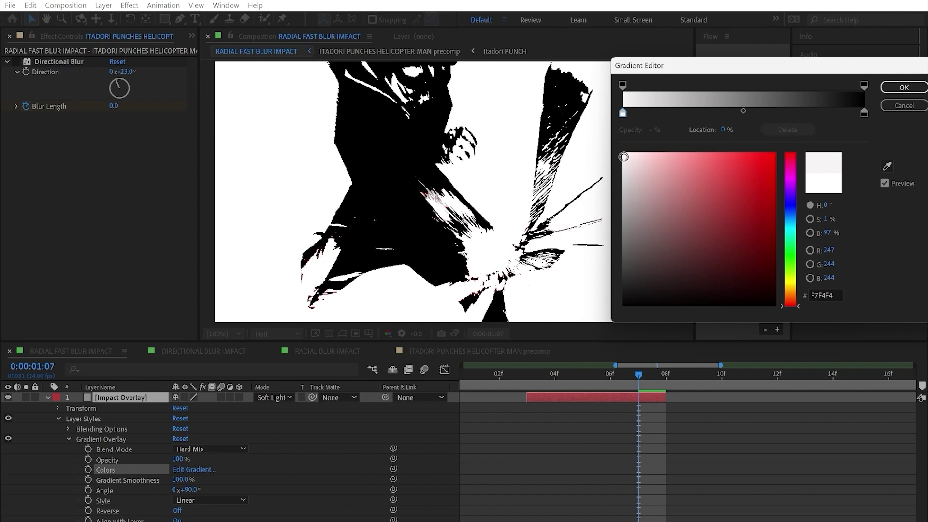
mouse_move(624, 158)
left_mouse_down()
mouse_move(614, 203)
mouse_move(595, 232)
mouse_move(547, 150)
mouse_move(556, 179)
mouse_move(542, 167)
mouse_move(532, 124)
mouse_move(514, 180)
left_mouse_up()
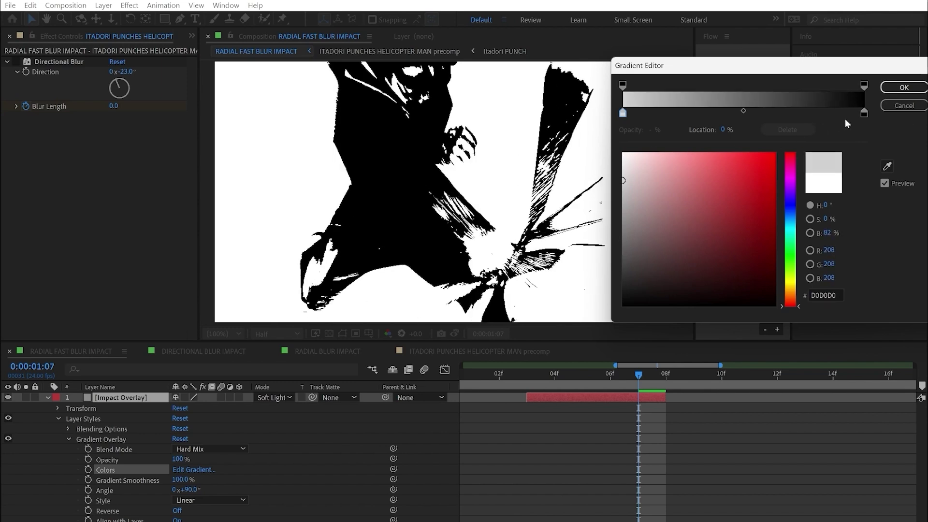
mouse_move(632, 202)
left_mouse_down()
mouse_move(625, 208)
mouse_move(591, 128)
mouse_move(561, 97)
mouse_move(622, 77)
mouse_move(539, 75)
left_mouse_up()
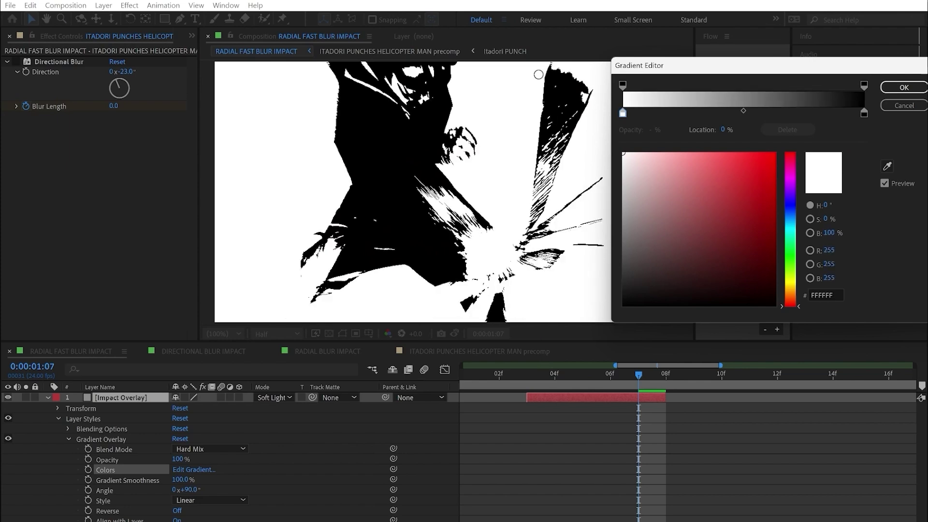
left_click(864, 112)
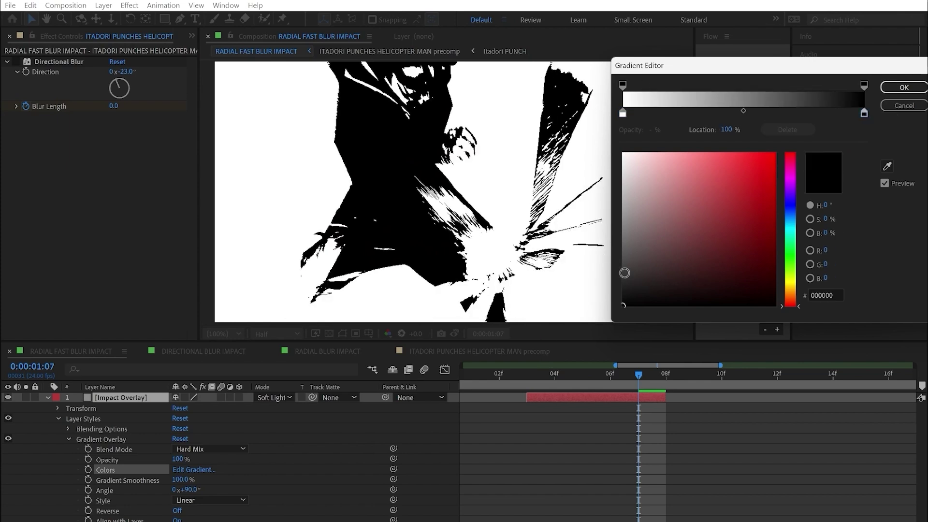
left_click_drag(624, 273, 555, 189)
left_click(893, 88)
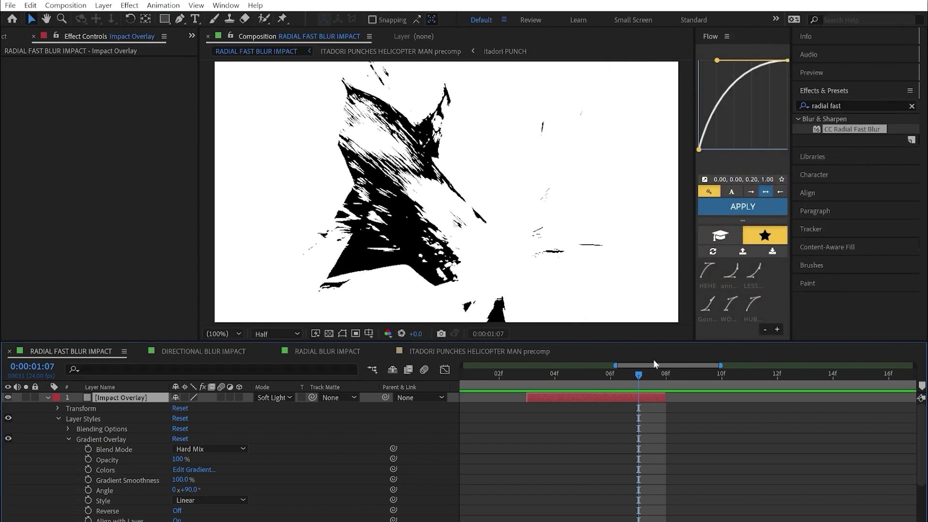
Set a Gradient Overlay Colors keyframe at frame 1:03.
left_click_drag(625, 377, 533, 391)
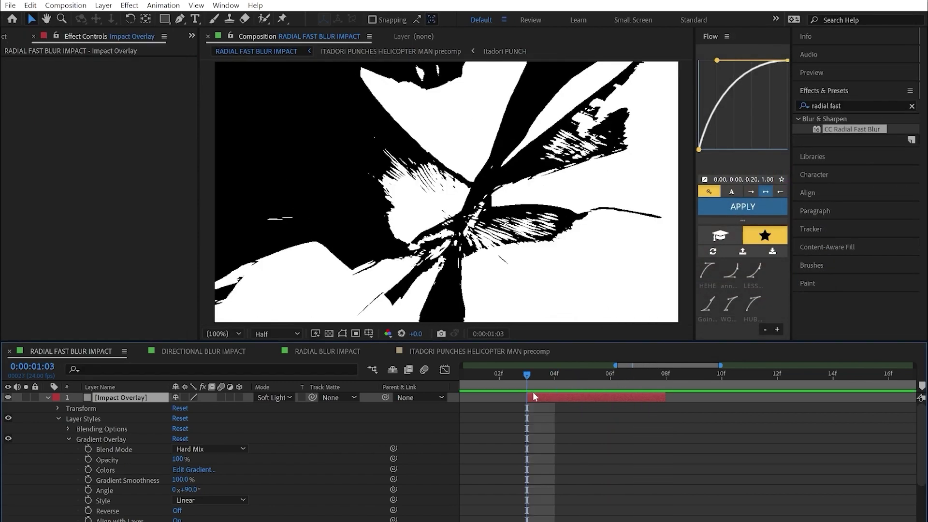
left_click(472, 446)
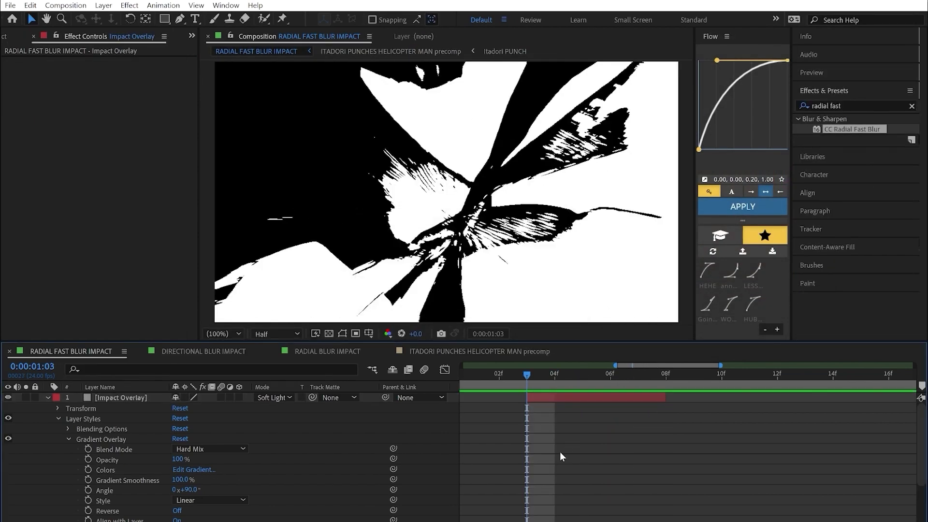
left_click(89, 471)
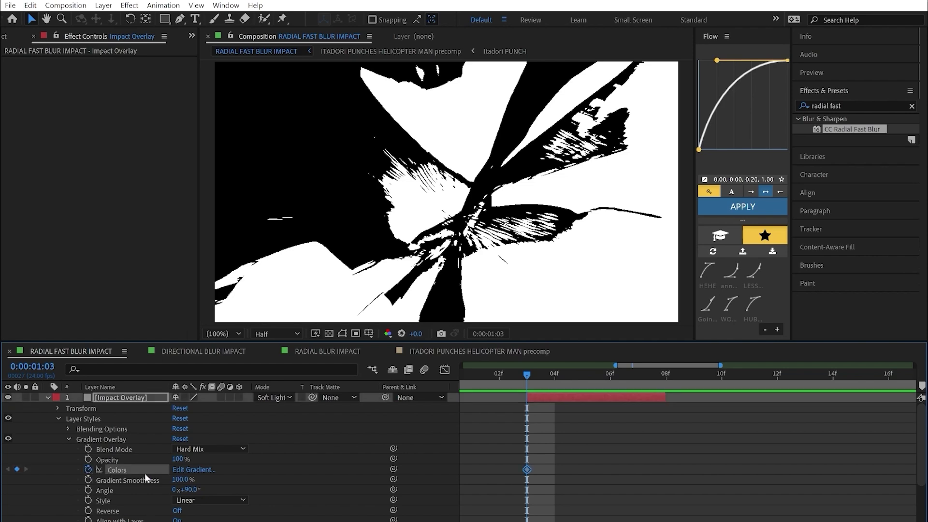
At 1:03, lighten the right gradient stop to near white and the left to light grey.
left_click(194, 470)
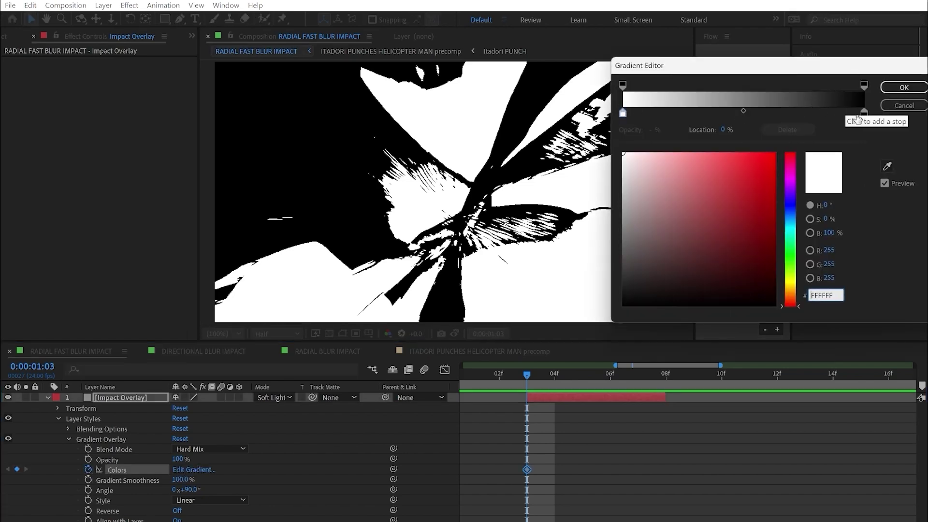
left_click(864, 114)
mouse_move(622, 259)
left_mouse_down()
mouse_move(589, 182)
mouse_move(601, 213)
mouse_move(570, 168)
mouse_move(618, 169)
left_mouse_up()
left_click(623, 113)
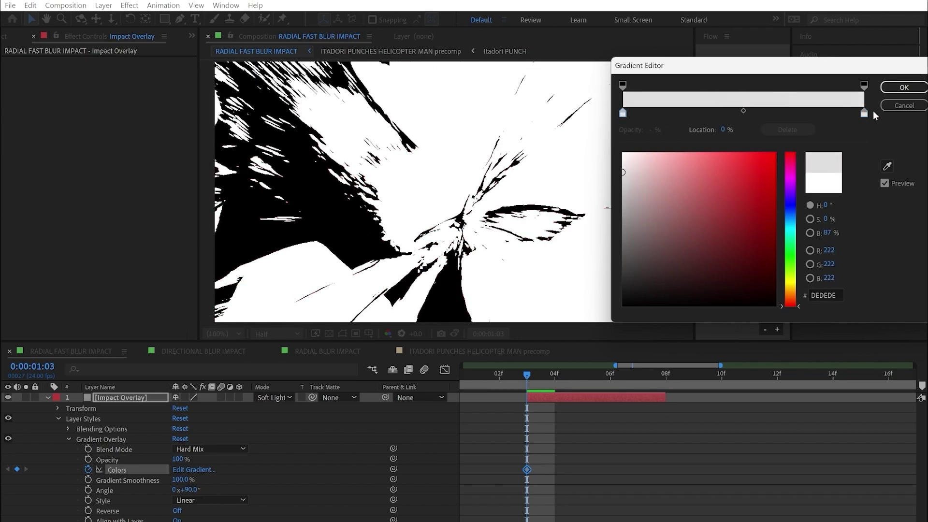
left_click(903, 87)
At 1:04, darken the gradient's left colour stop.
left_click_drag(527, 366, 553, 370)
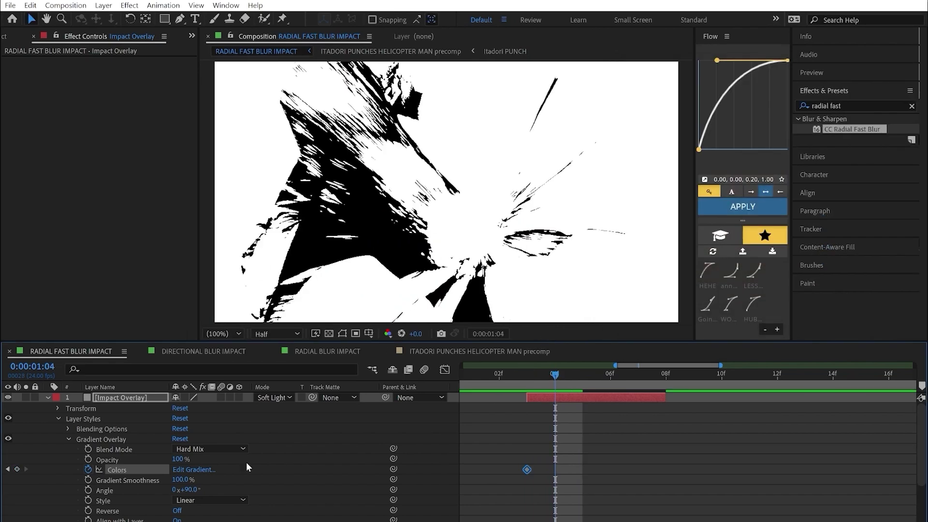
left_click(195, 472)
left_click(624, 113)
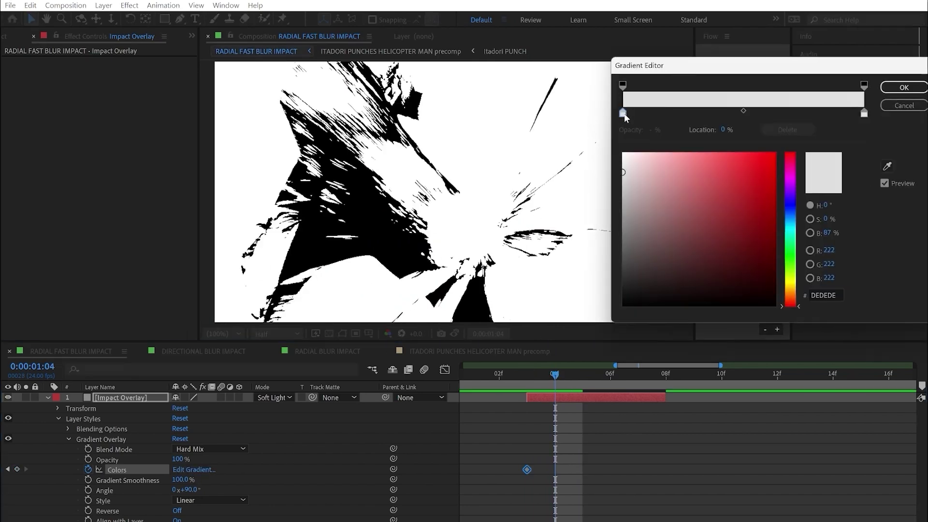
left_click_drag(628, 175, 625, 239)
left_click(864, 113)
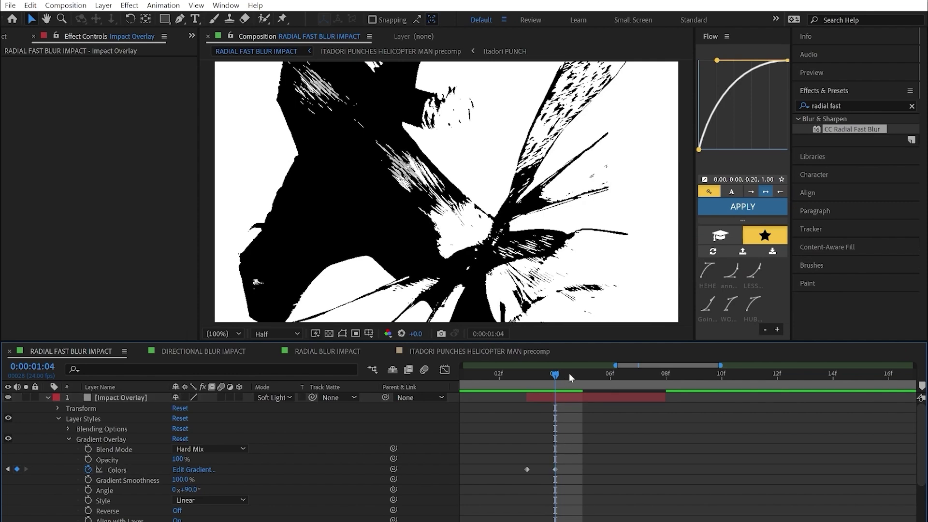
At 1:05, set the left gradient stop to mid grey and the right to dark grey.
left_click(570, 374)
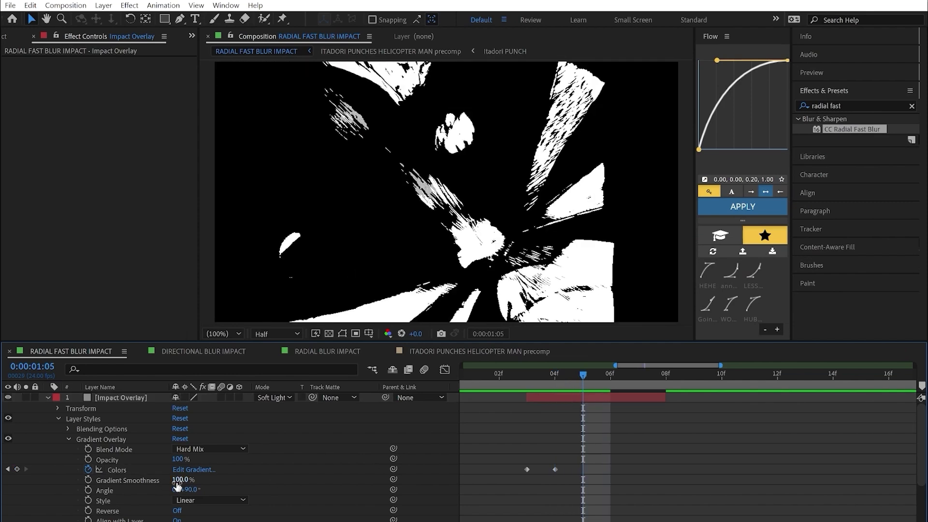
left_click(204, 472)
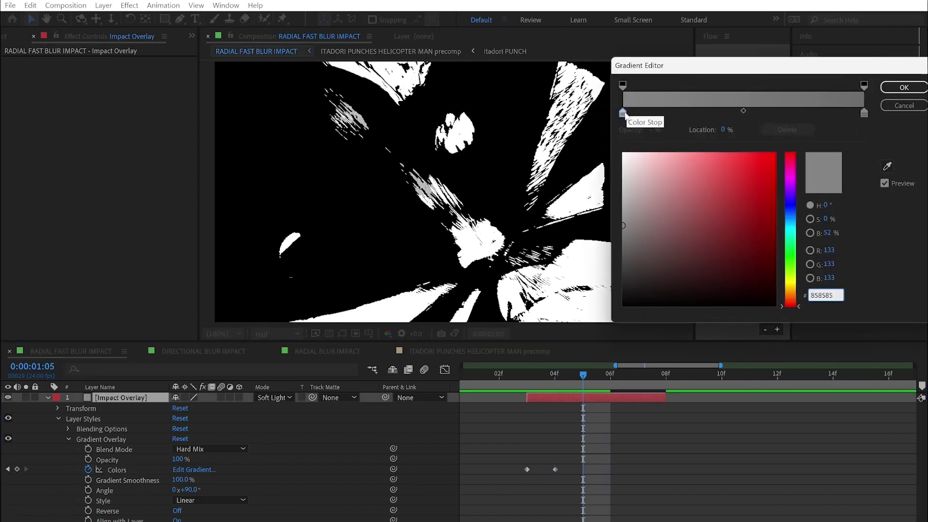
mouse_move(624, 225)
left_mouse_down()
mouse_move(617, 196)
mouse_move(605, 227)
left_mouse_up()
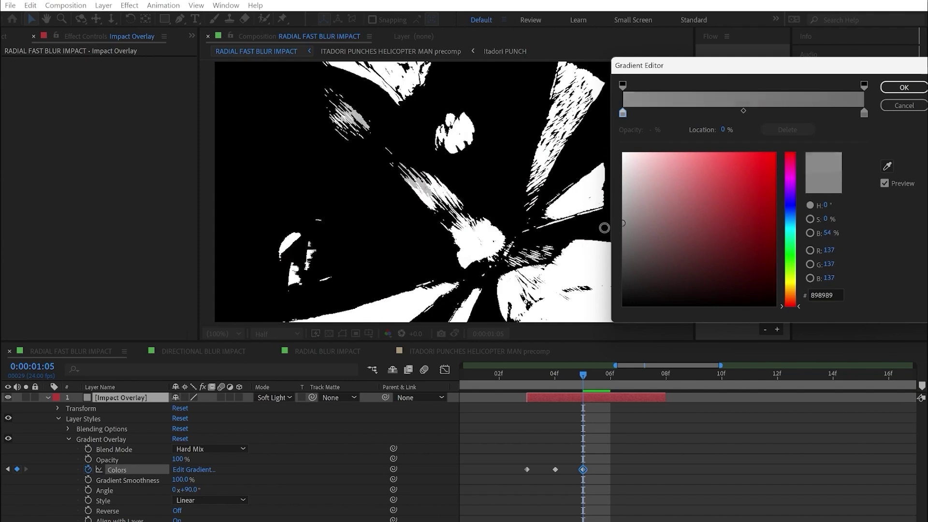
left_click_drag(864, 113, 865, 113)
left_click_drag(621, 238, 614, 255)
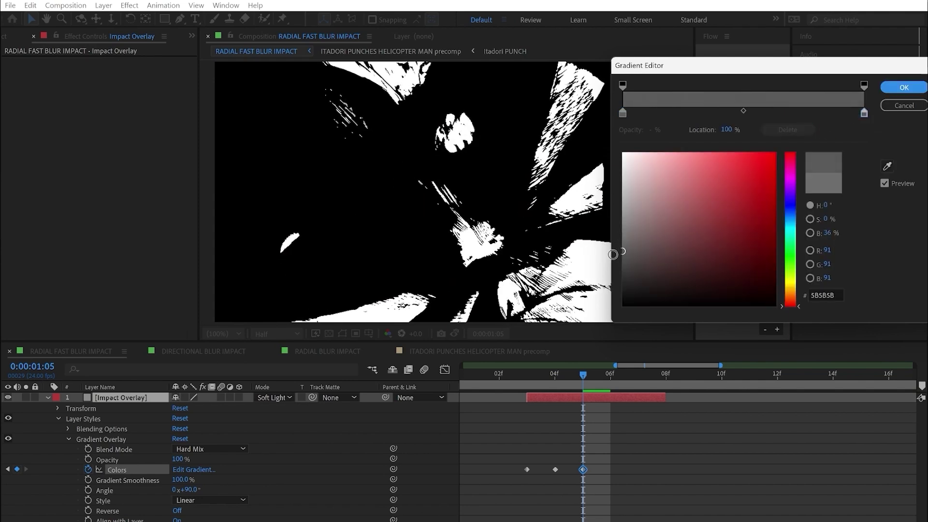
left_click(903, 87)
At 1:06, brighten the left stop to near white and the right to light grey.
key("Page_Down")
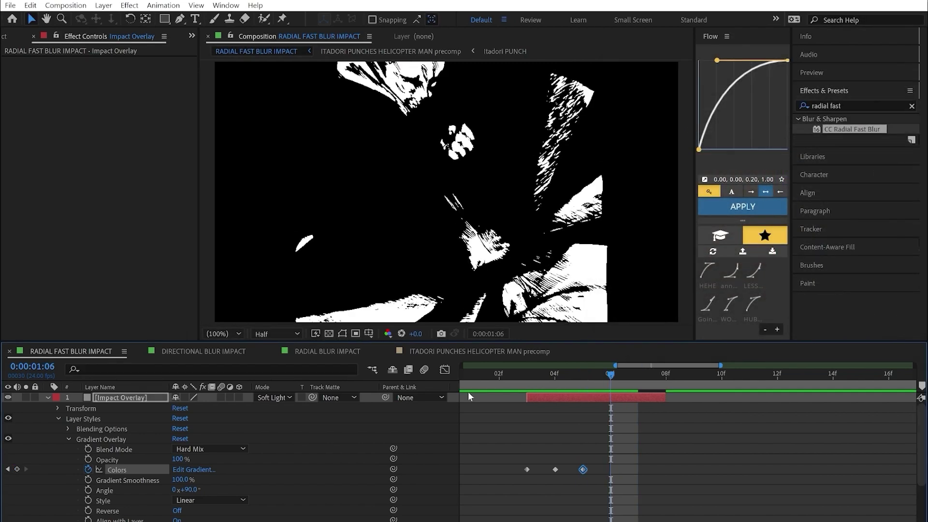
left_click(194, 469)
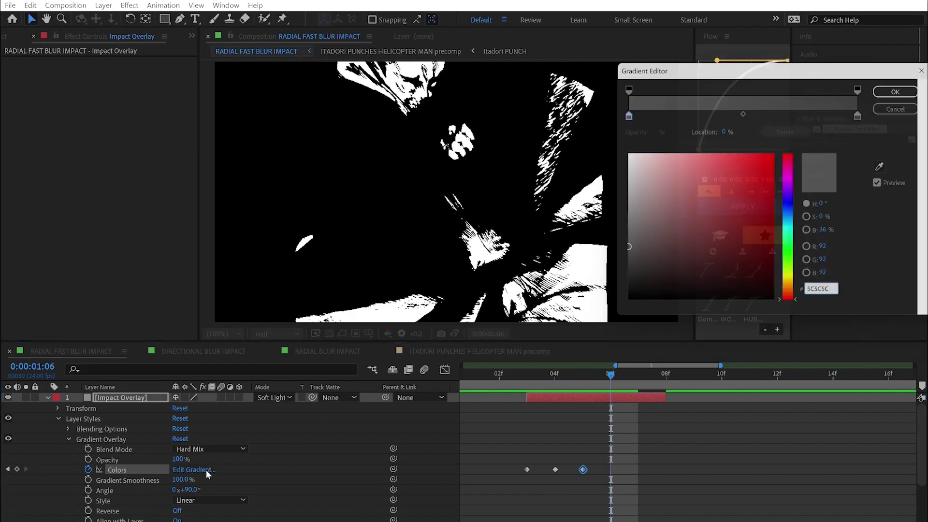
left_click(623, 114)
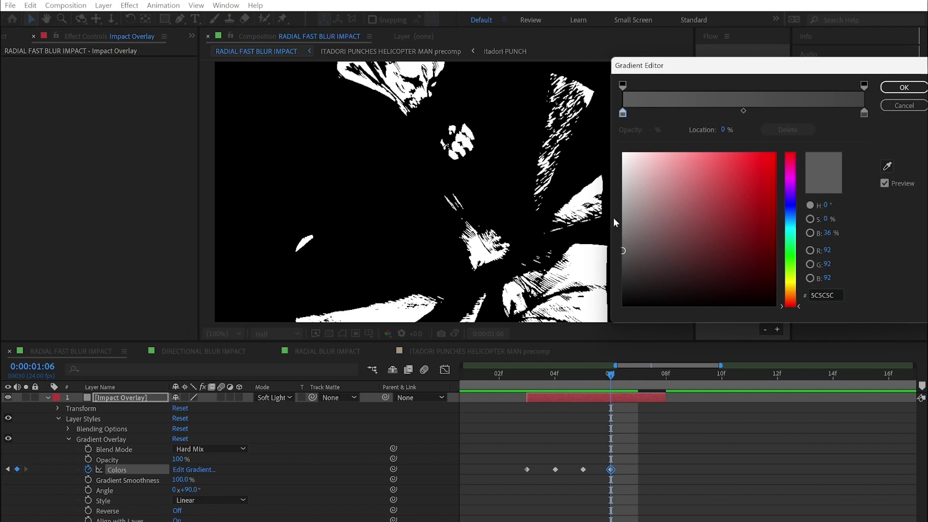
left_click_drag(623, 217, 623, 171)
left_click(865, 113)
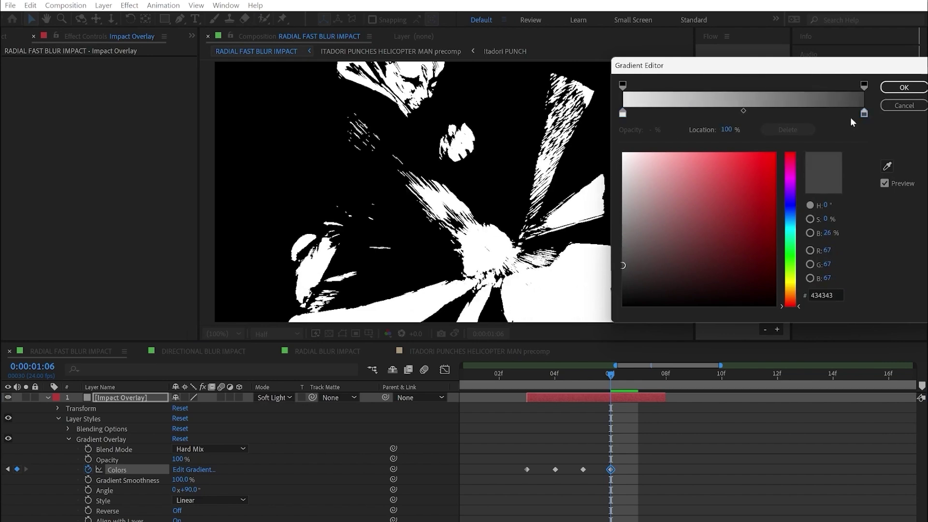
left_click_drag(622, 236, 614, 190)
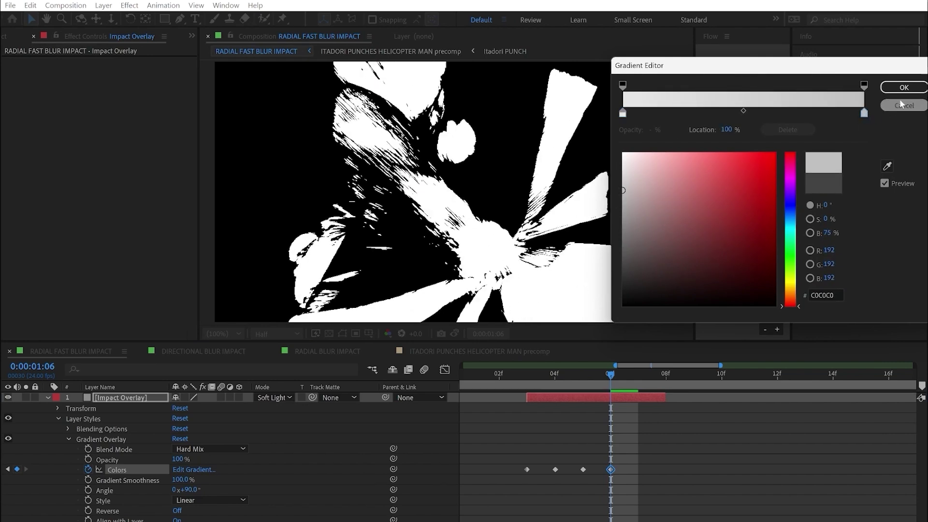
left_click(904, 88)
At 1:07, tint the left gradient stop pink (#E39191) and show the whole timeline.
left_click_drag(605, 378, 631, 373)
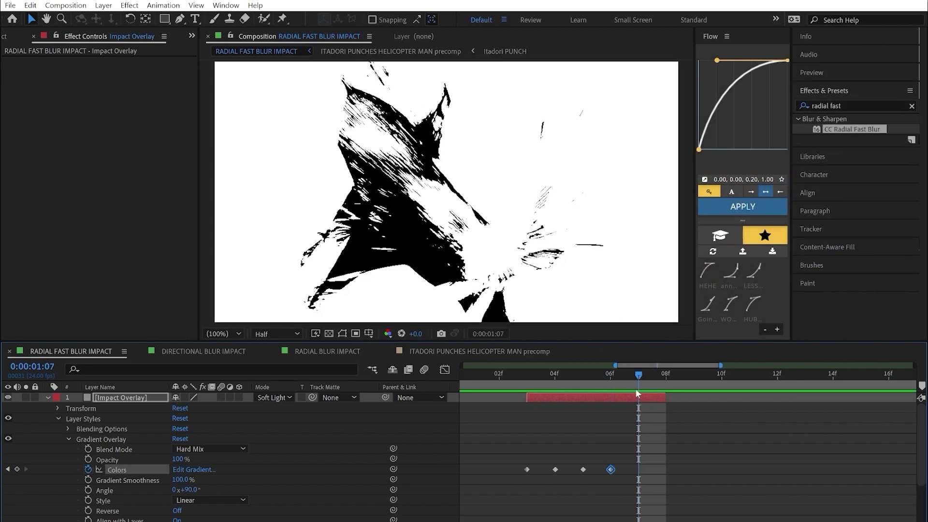
left_click(461, 450)
left_click(197, 469)
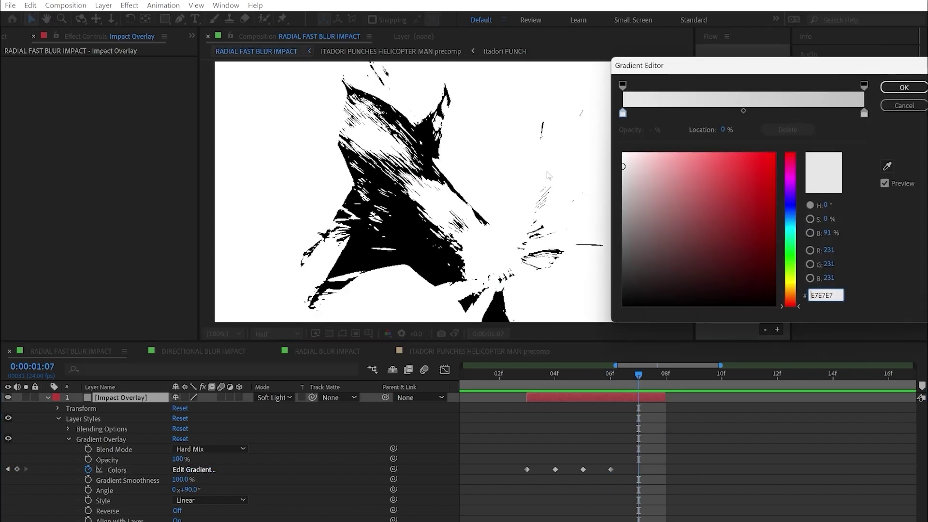
left_click(623, 110)
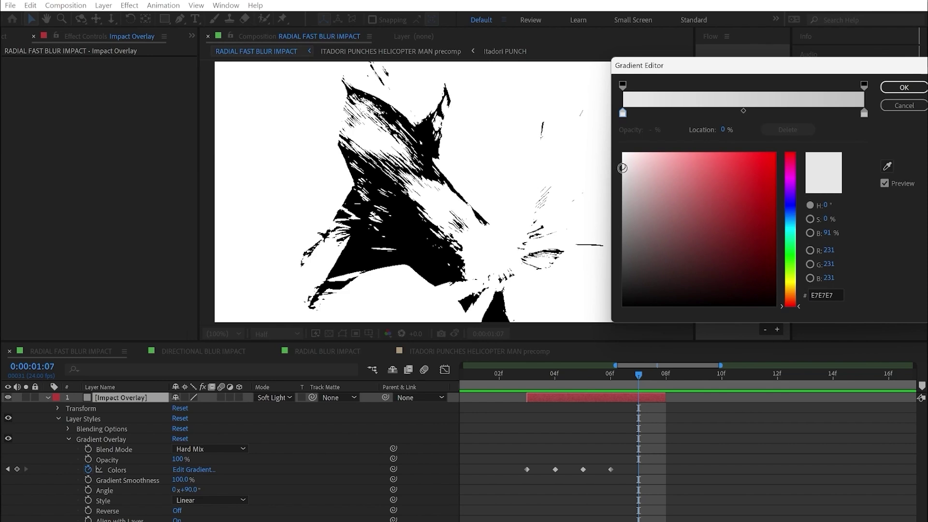
left_click_drag(622, 168, 674, 168)
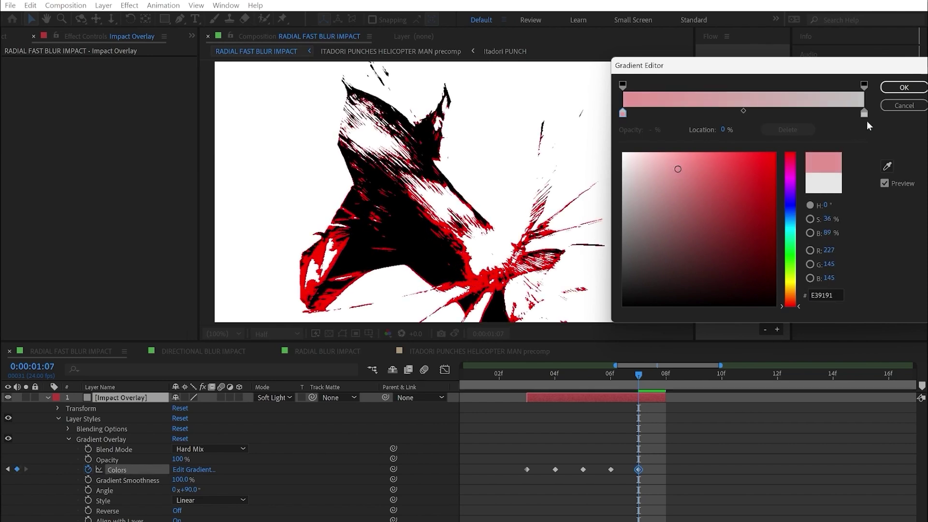
left_click(904, 88)
key("semicolon")
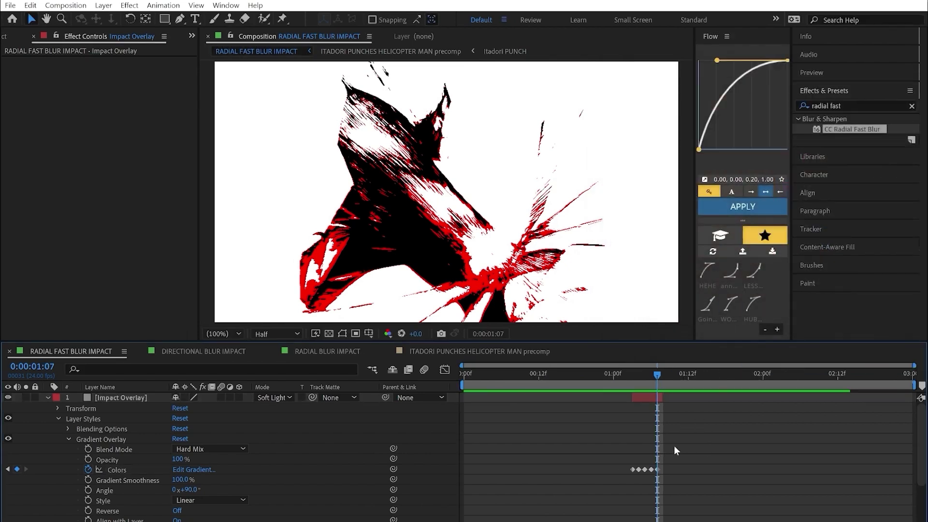
Collapse the layer properties and play the radial blur comp preview from 18 frames in.
key("u")
left_click(643, 381)
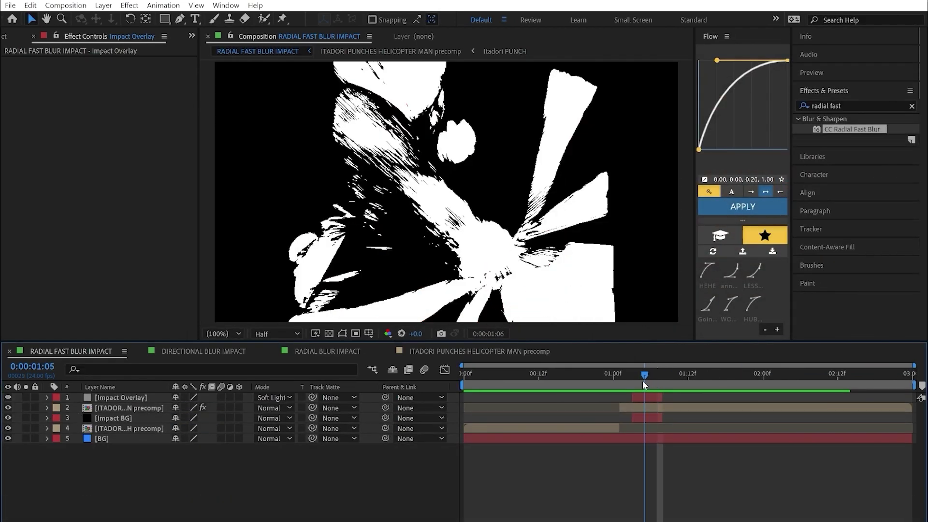
left_click(575, 385)
key("space")
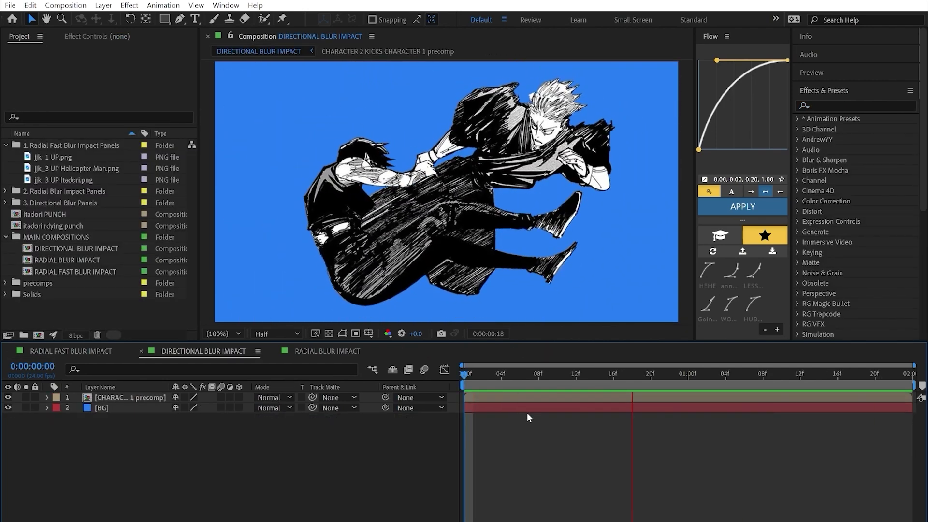
Stop playback at frame 2, zoom the timeline, select BG, and start a new solid with Ctrl+Y.
key("space")
mouse_move(490, 378)
left_mouse_down()
mouse_move(459, 378)
mouse_move(480, 388)
left_mouse_up()
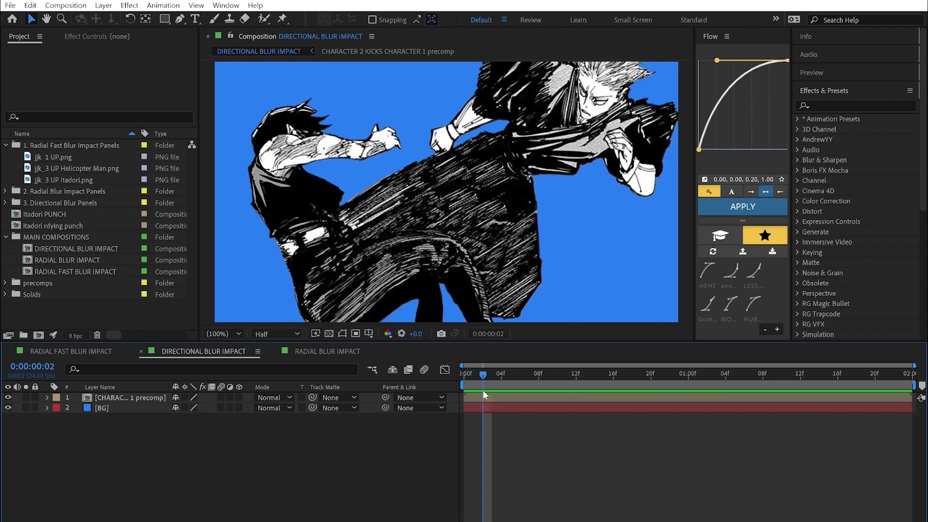
scroll(475, 417, "up", 5)
key("v")
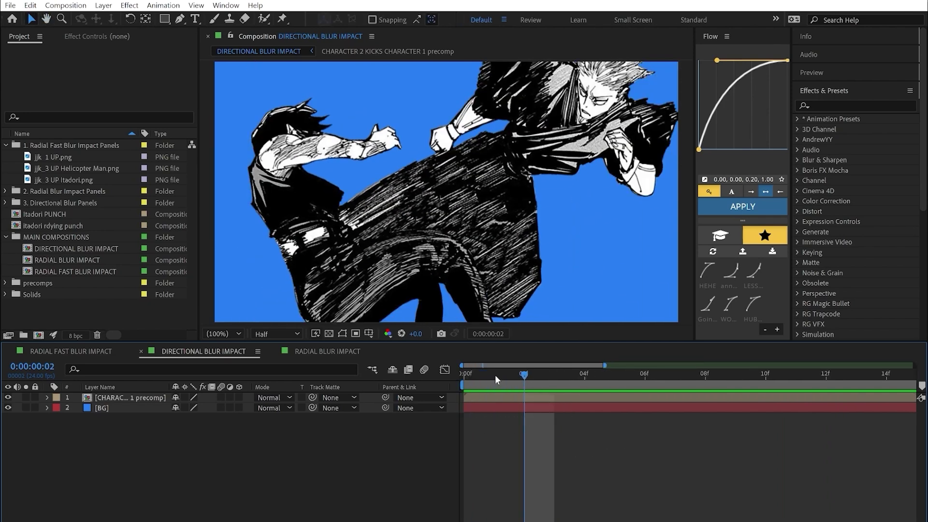
left_click_drag(495, 375, 520, 386)
left_click(530, 395)
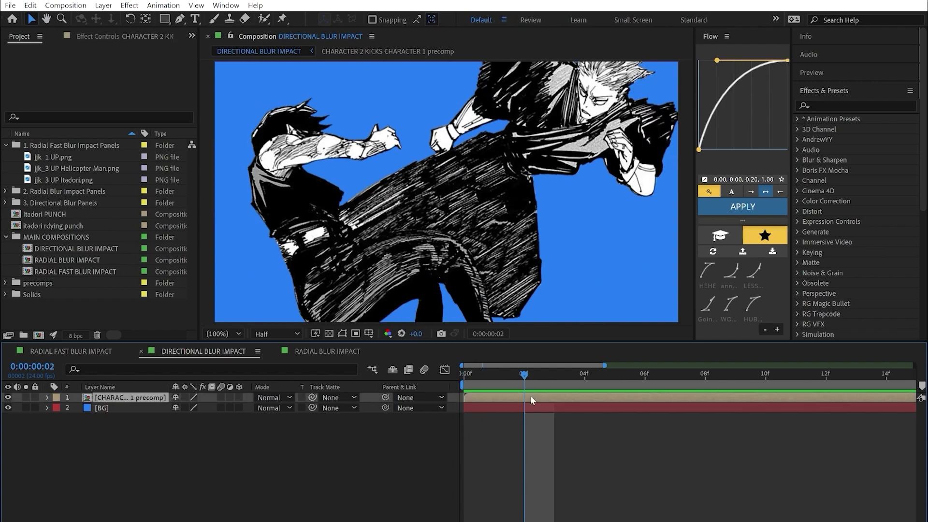
left_click(523, 410)
key("ctrl+y")
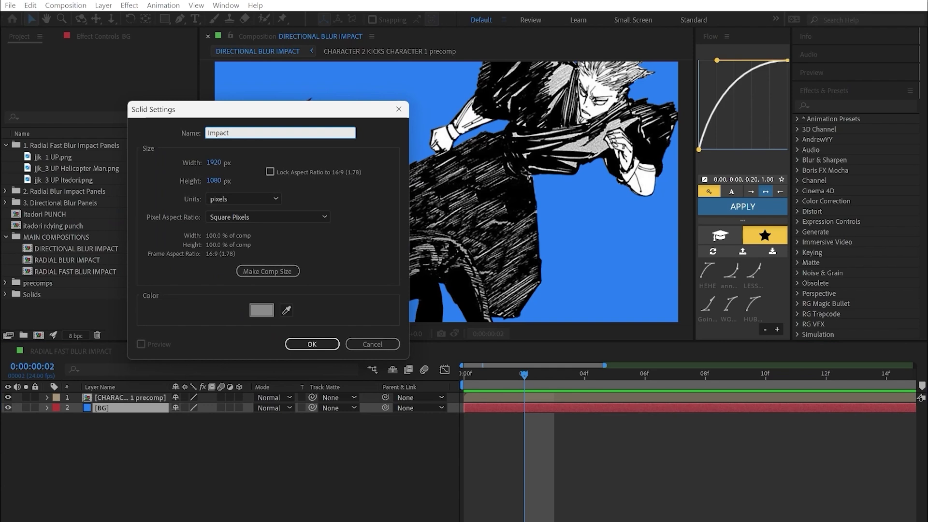
Create the black Impact Bg solid and trim its out point to frame 6.
left_click(262, 310)
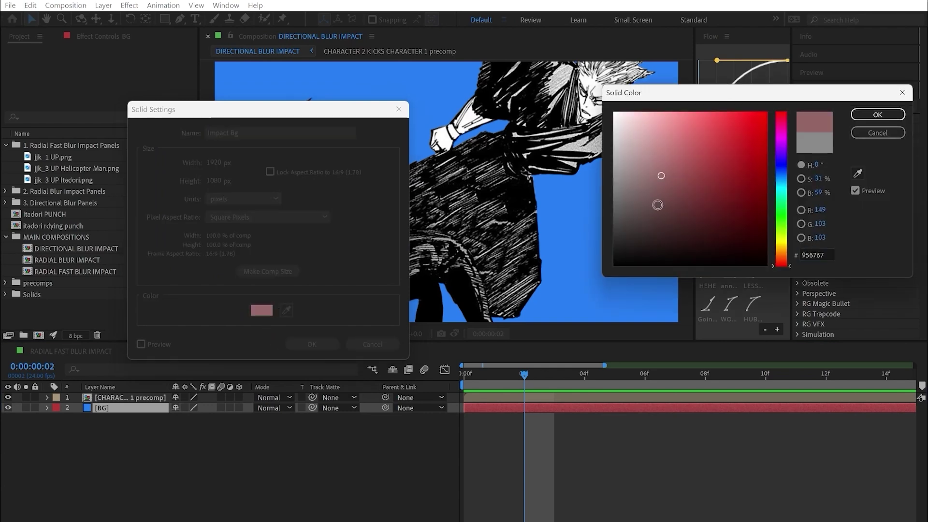
left_click(621, 266)
left_click(878, 117)
left_click(319, 344)
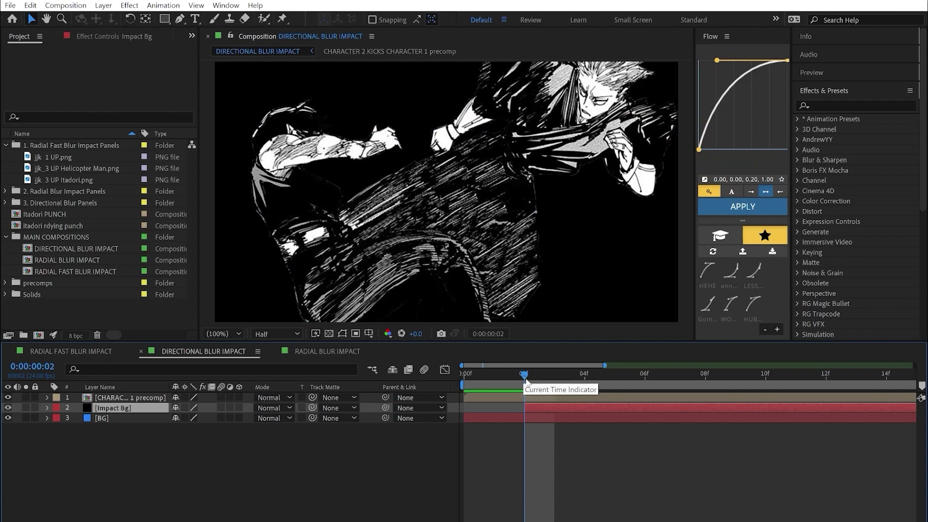
left_click_drag(526, 380, 647, 411)
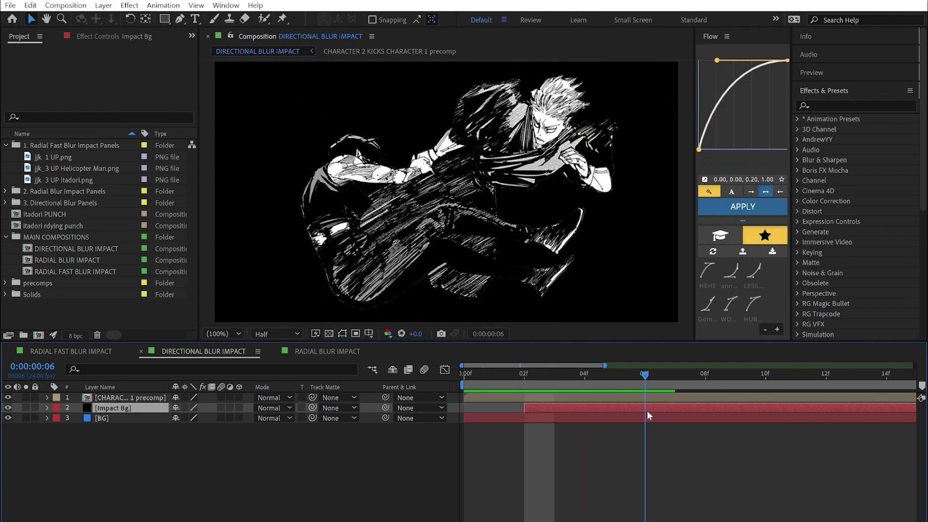
key("alt+bracketright")
Add a Color Overlay style to Impact Bg and key its colour white at frame 2.
right_click(158, 407)
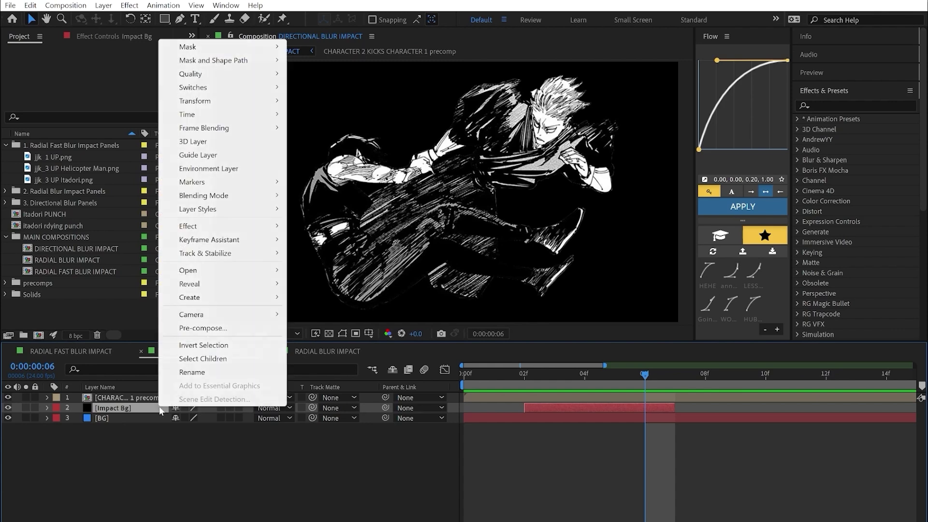
mouse_move(230, 210)
left_click(332, 333)
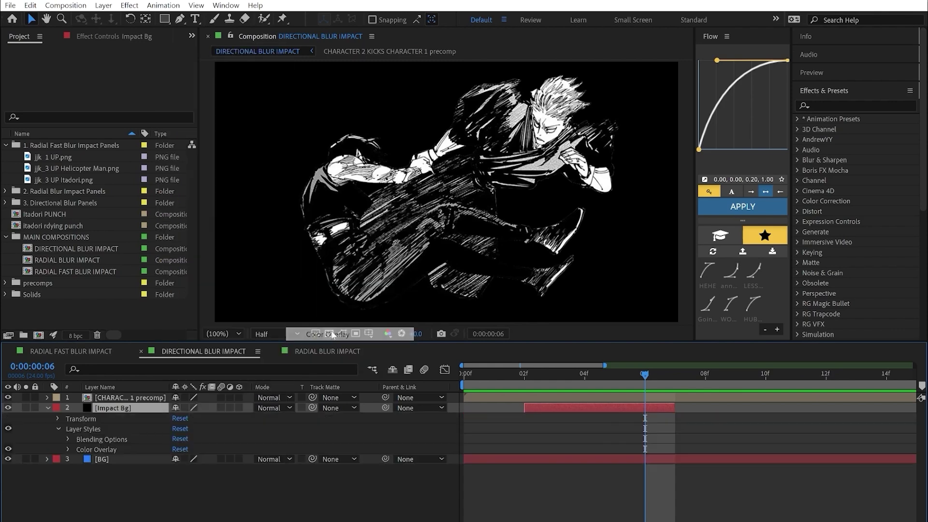
left_click(68, 449)
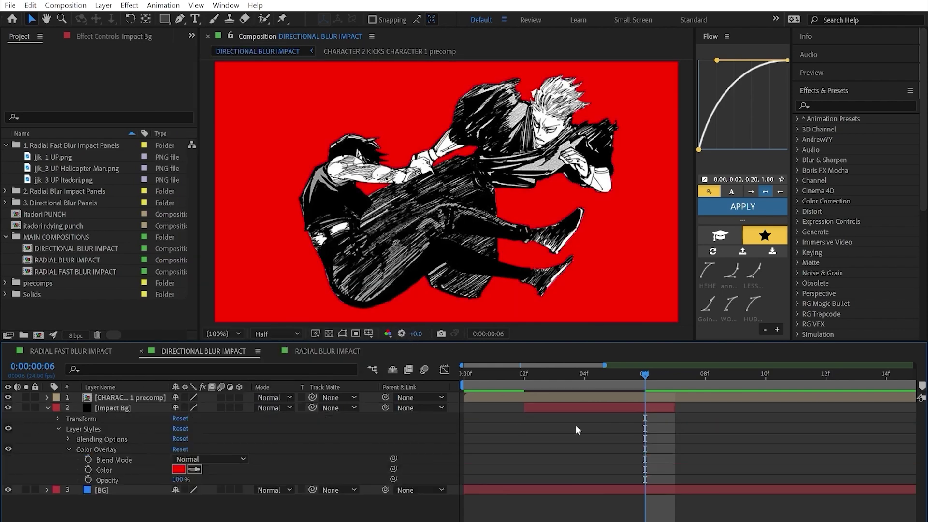
left_click(527, 376)
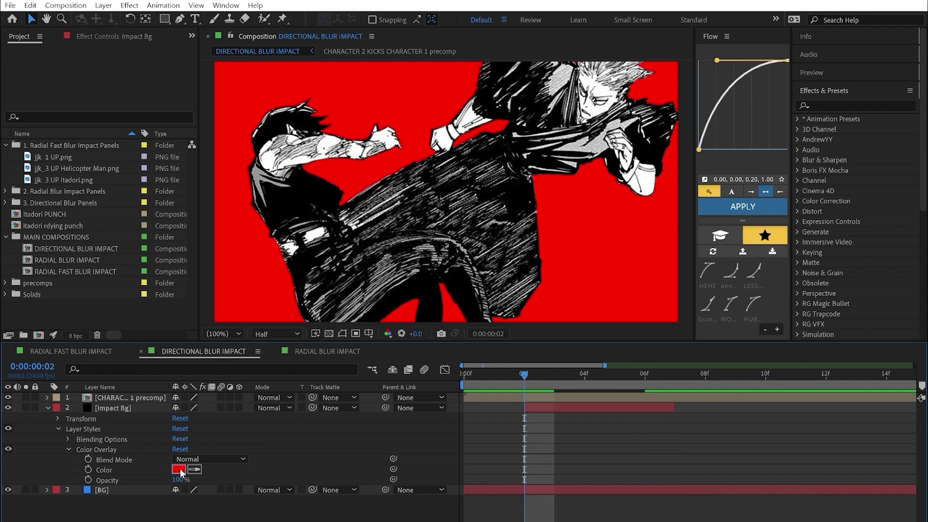
left_click(178, 469)
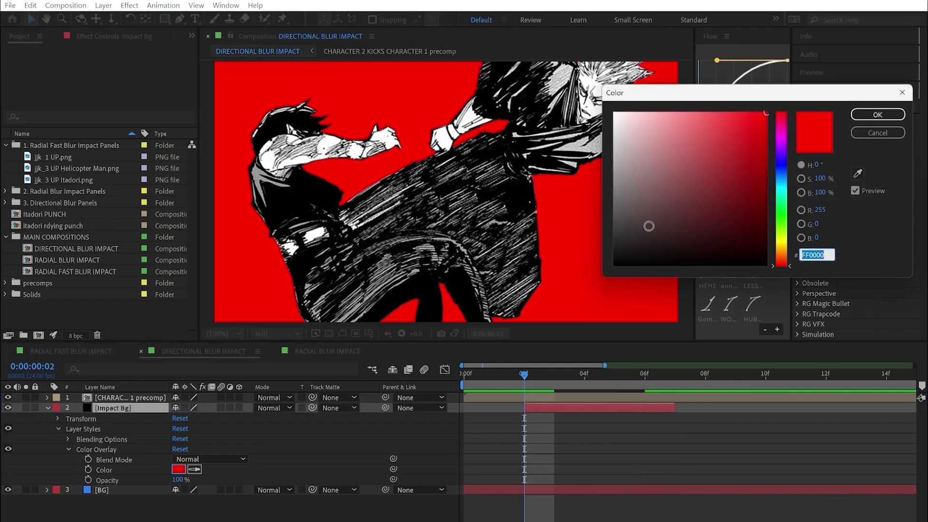
left_click_drag(648, 222, 614, 113)
left_click(853, 115)
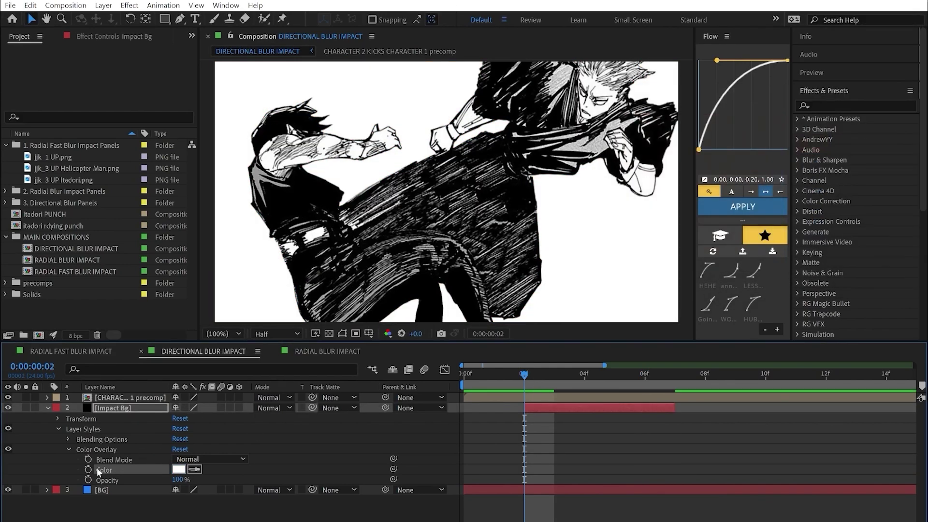
Key the overlay colour black at frame 4 and white again at frame 6.
key("Page_Down")
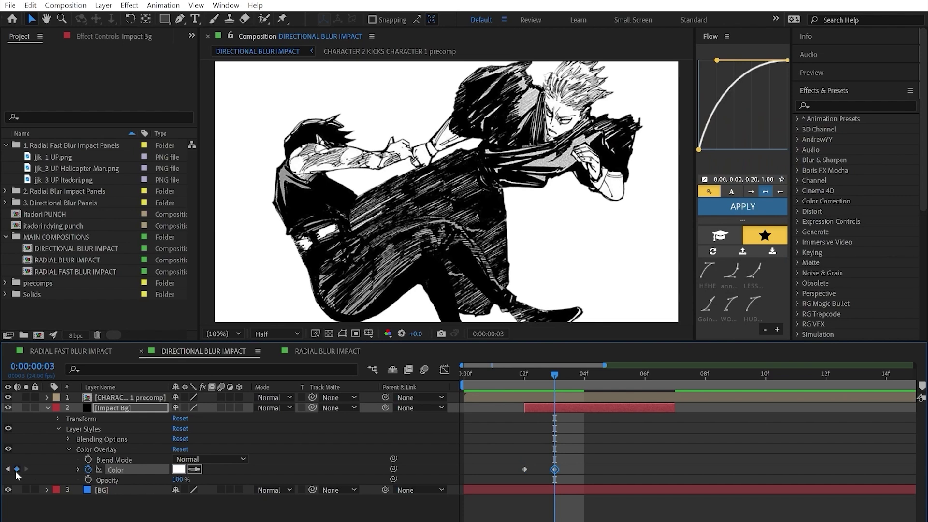
key("Page_Down")
left_click(178, 469)
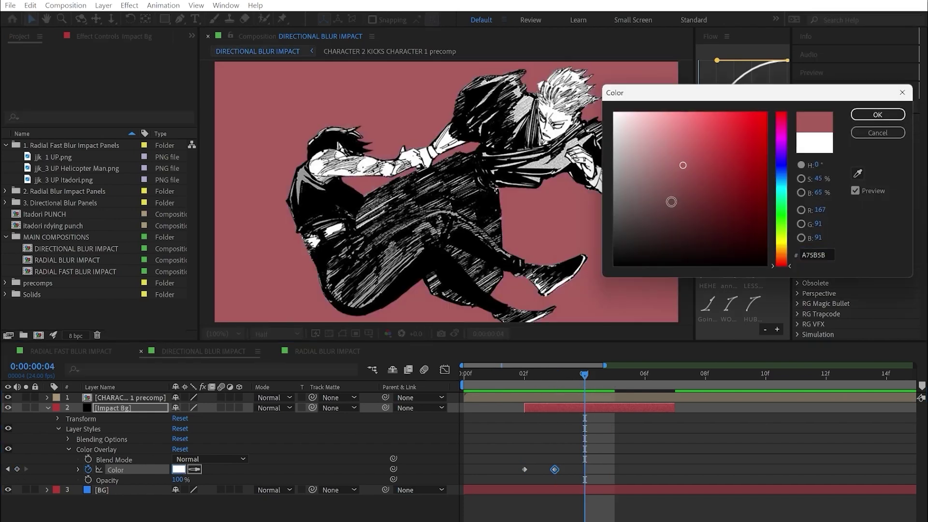
left_click_drag(669, 201, 624, 339)
left_click(853, 115)
left_click(614, 382)
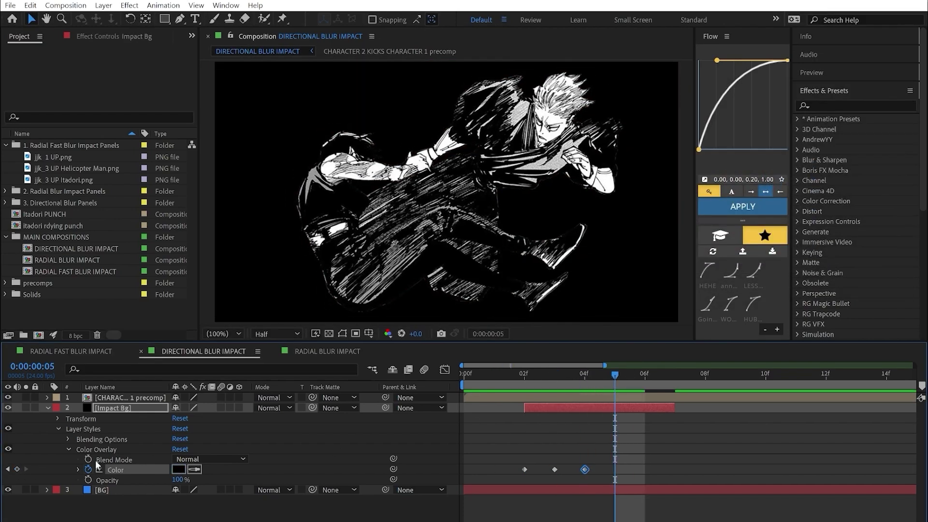
left_click(652, 367)
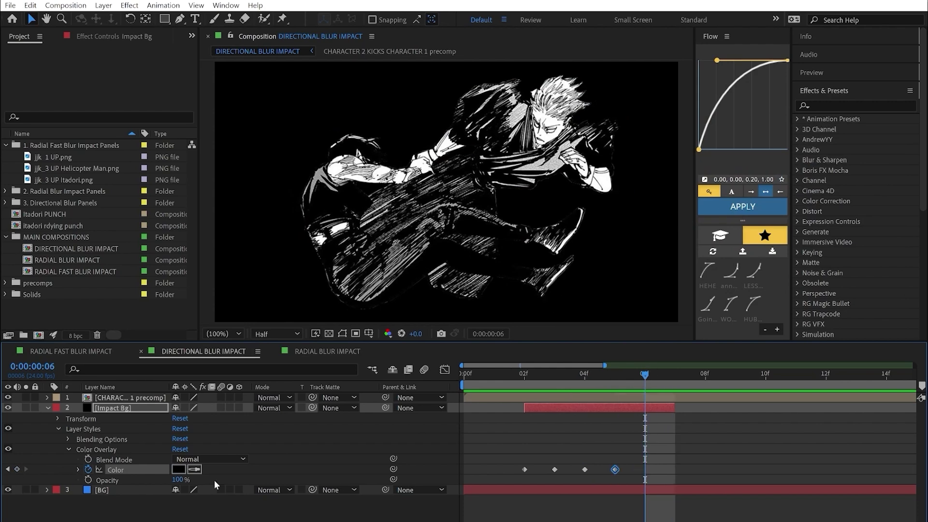
left_click(179, 469)
left_click(617, 112)
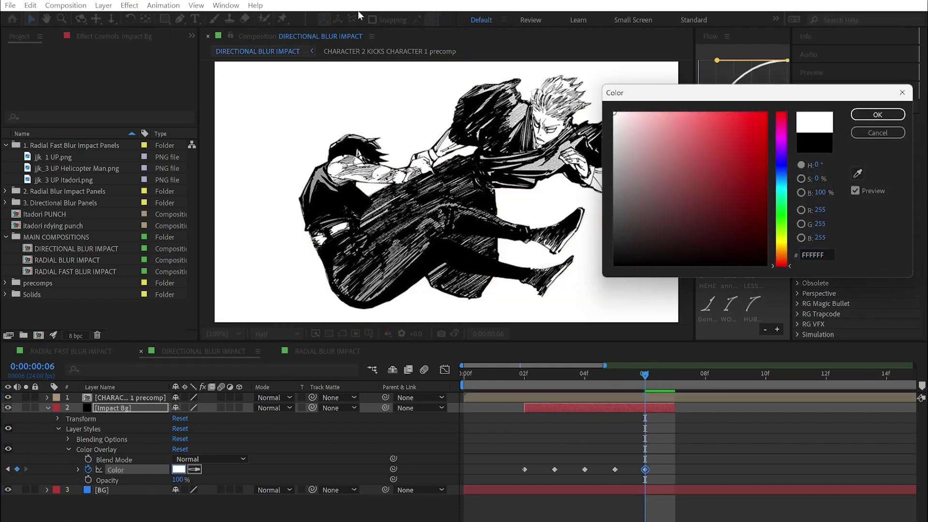
left_click(853, 116)
Back at frame 2, select the character precomp and start another new solid.
left_click(526, 381)
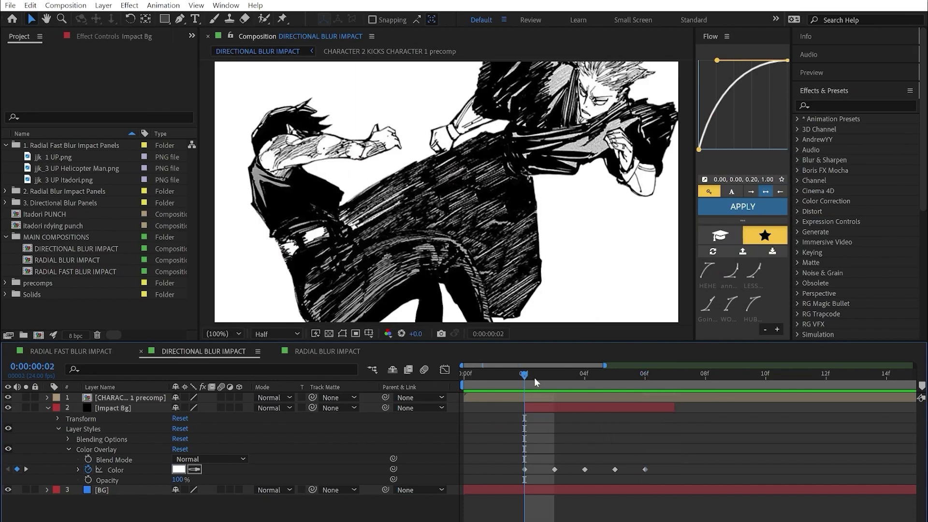
left_click(538, 398)
key("ctrl+y")
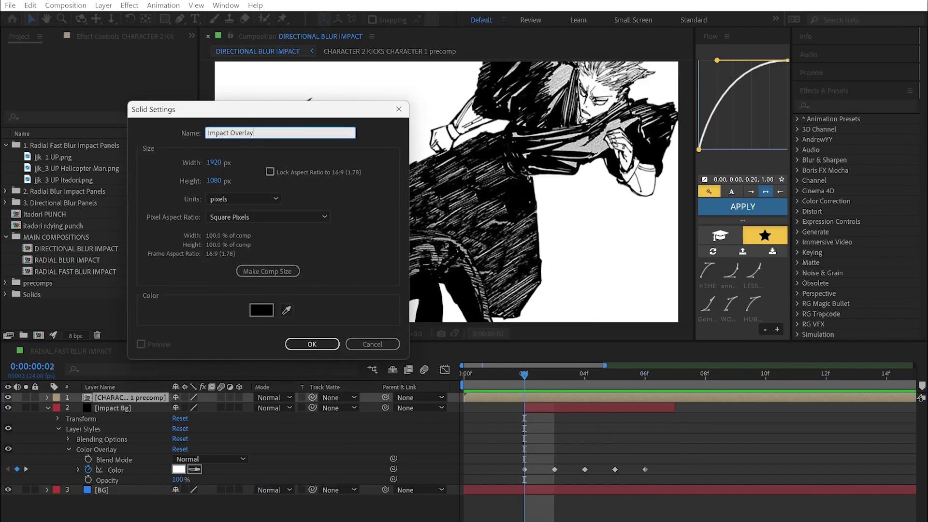
Create the Impact Overlay solid in a light grey colour.
left_click(262, 310)
left_click(614, 204)
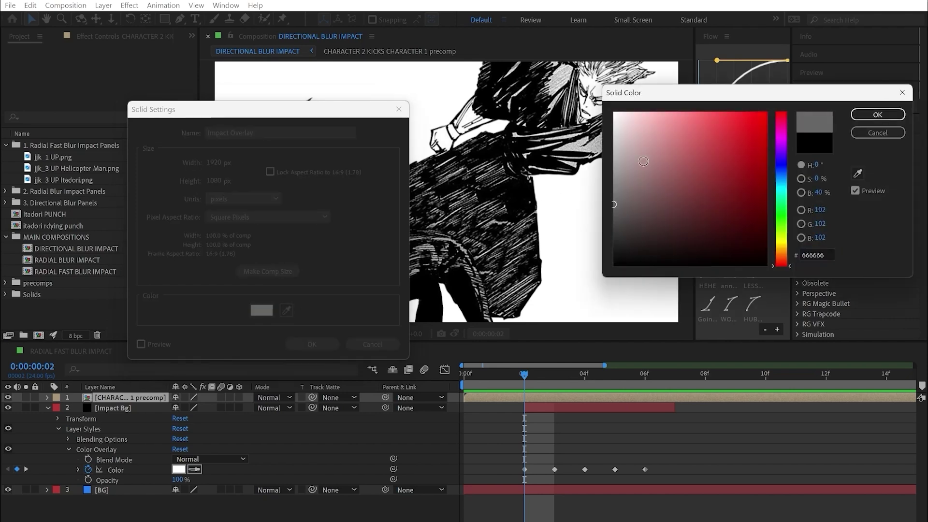
left_click_drag(683, 184, 572, 181)
left_click(878, 114)
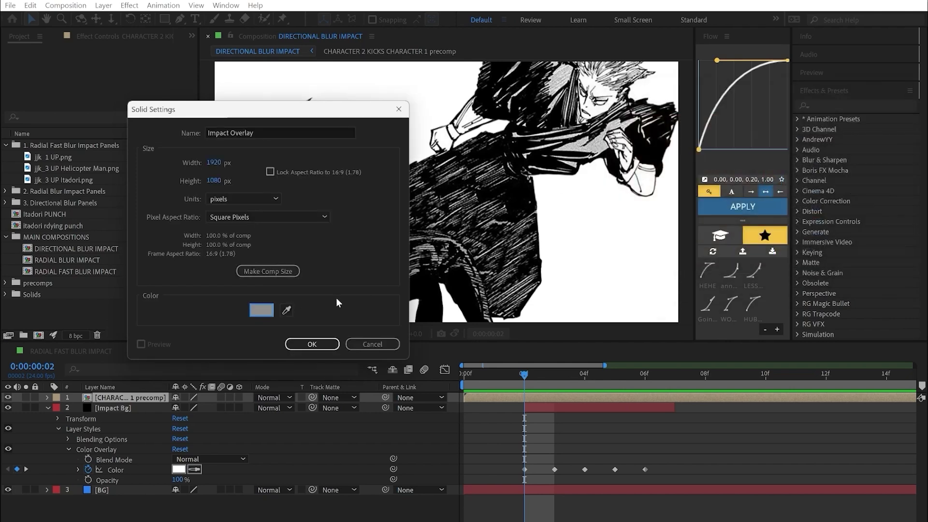
left_click(312, 344)
Blend Impact Overlay in Soft Light and trim it to end at frame 6.
left_click(271, 397)
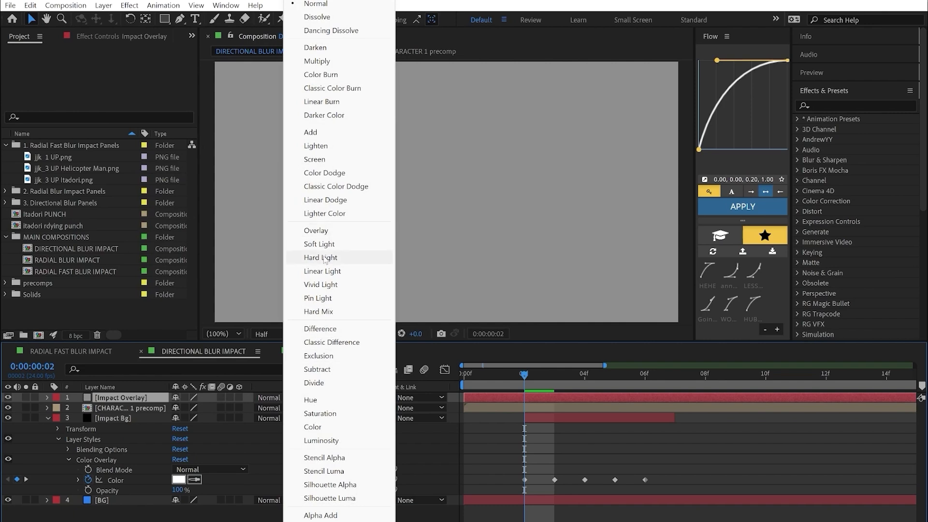
left_click(319, 244)
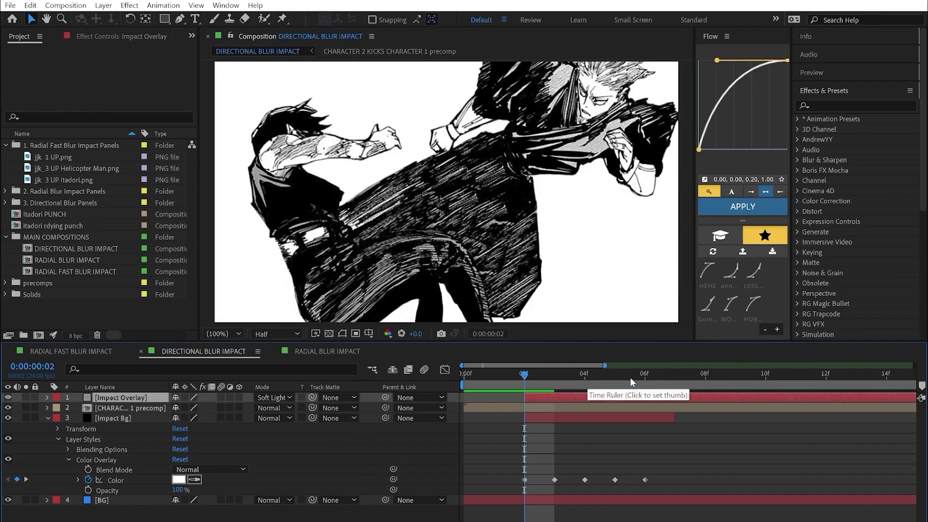
left_click(645, 375)
key("alt+bracketright")
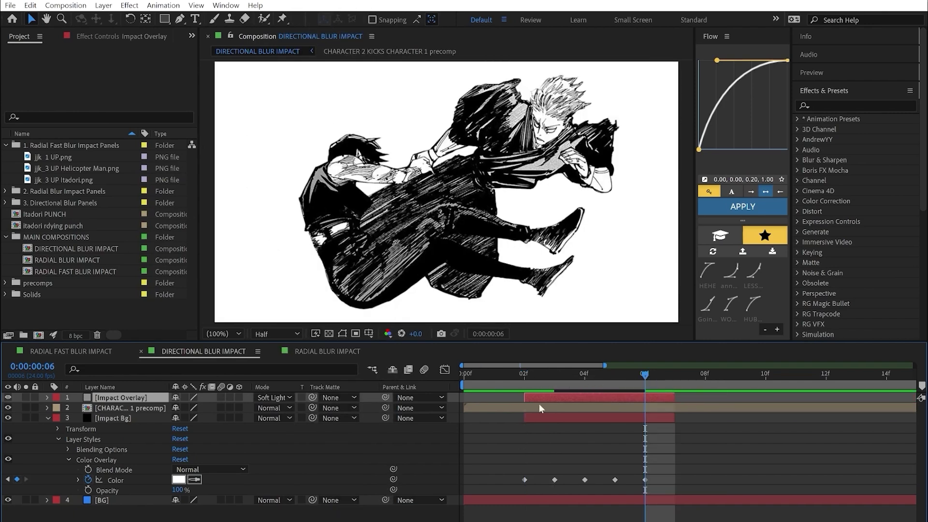
Add a Gradient Overlay layer style to Impact Overlay with Hard Mix blend mode.
right_click(132, 399)
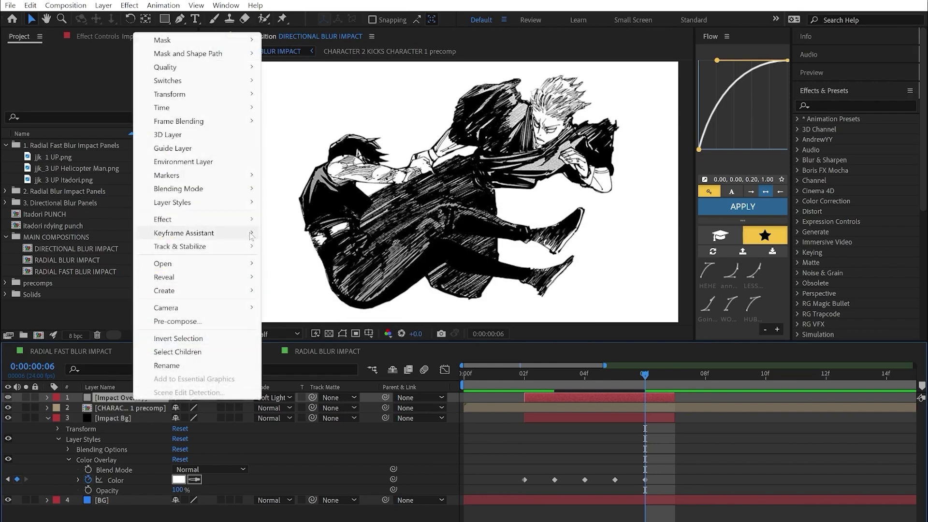
mouse_move(193, 202)
left_click(309, 341)
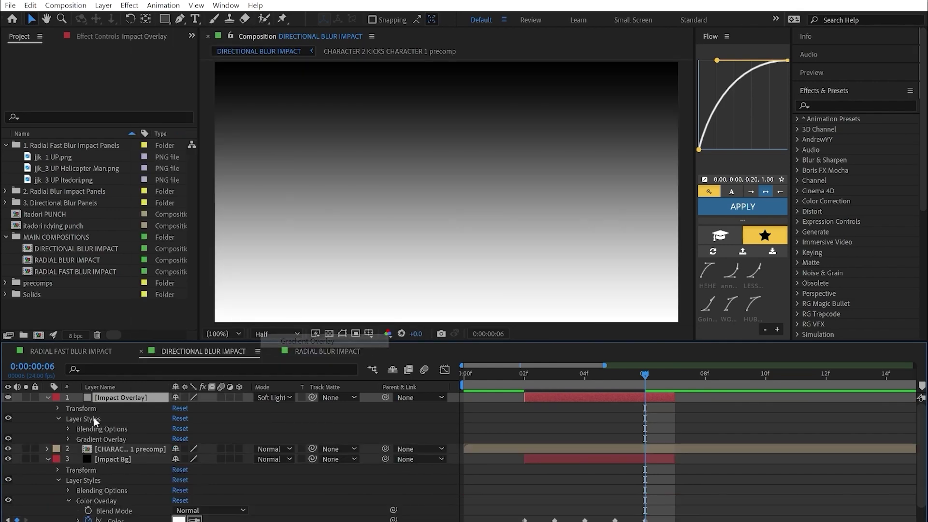
left_click(67, 434)
scroll(67, 434, "down", 1)
left_click(208, 428)
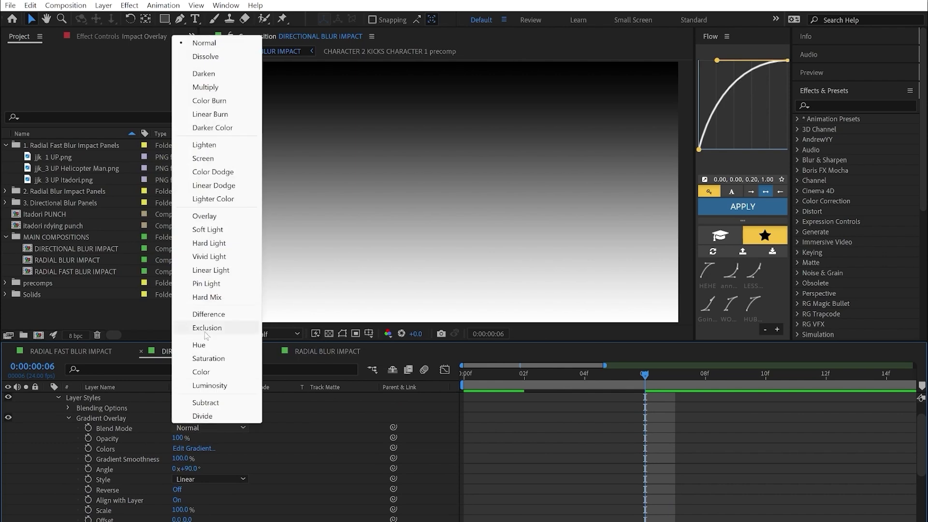
left_click(207, 297)
scroll(564, 416, "up", 1)
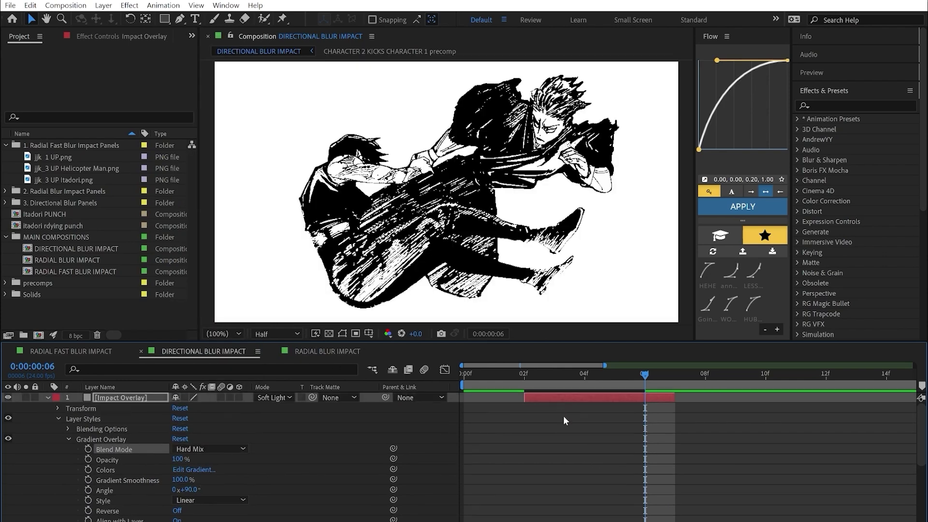
At frame 2, open the CHARACTER 2 KICKS CHARACTER 1 precomp.
left_click(558, 436)
scroll(558, 436, "down", 5)
left_click(524, 375)
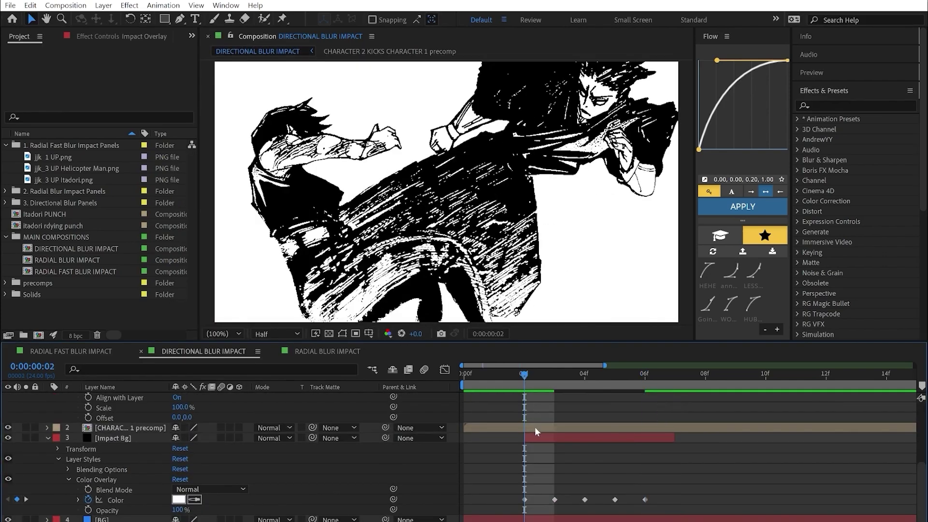
double_click(535, 427)
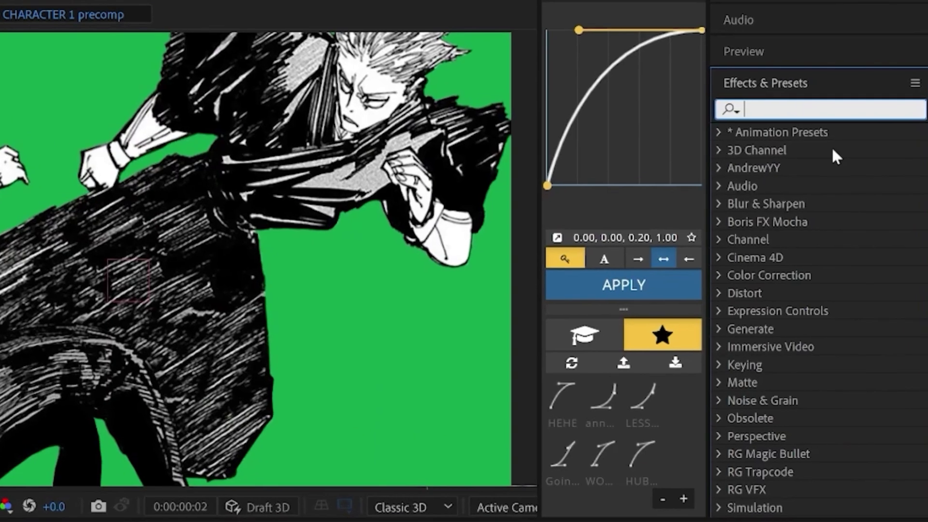
Apply Directional Blur to character 1 with a strong blur angled 68° along the kick.
left_click(846, 105)
type("directional")
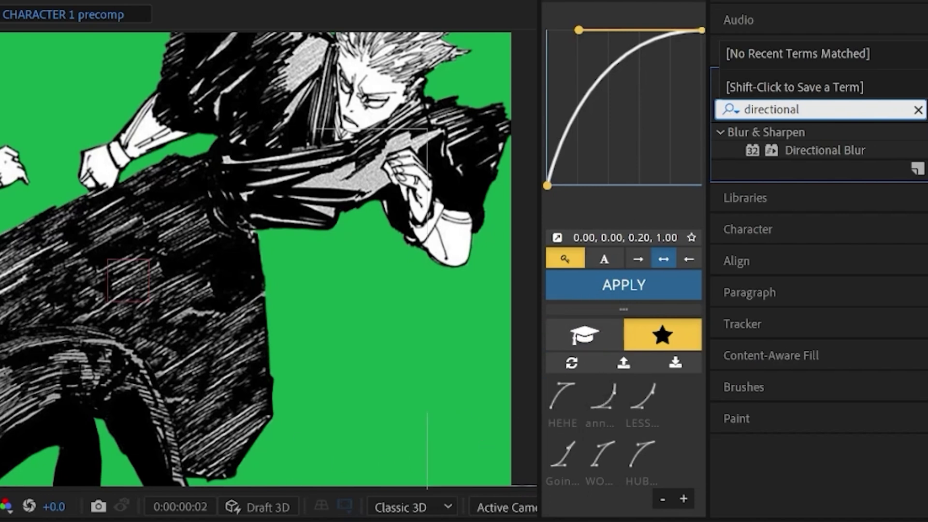
left_click(825, 151)
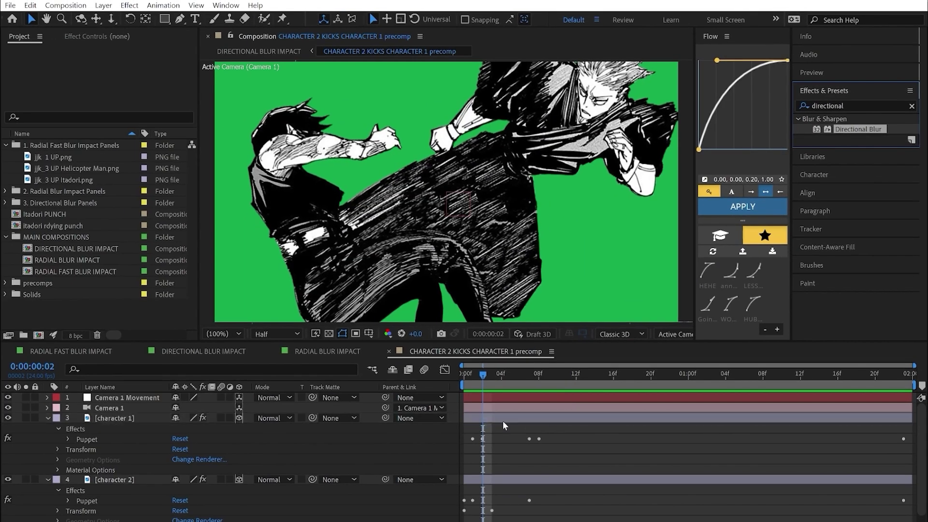
left_click_drag(503, 422, 498, 419)
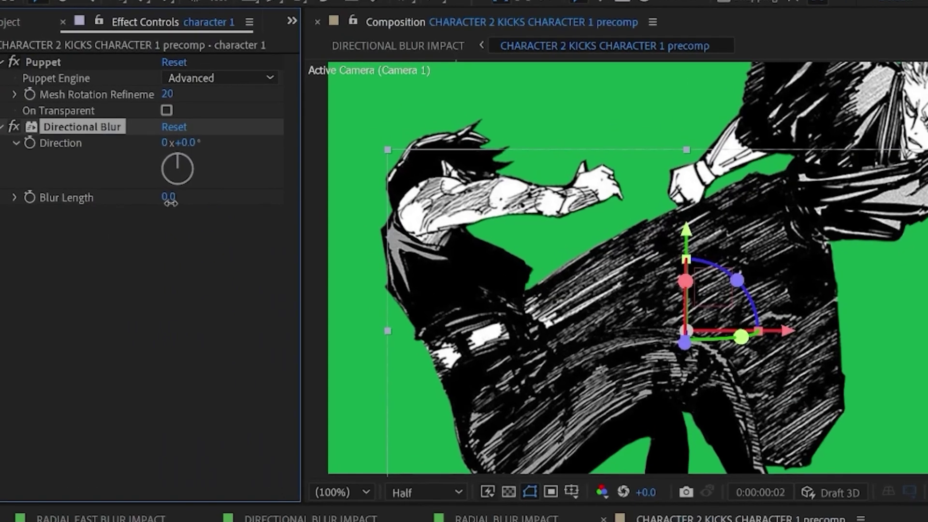
left_click_drag(170, 202, 649, 236)
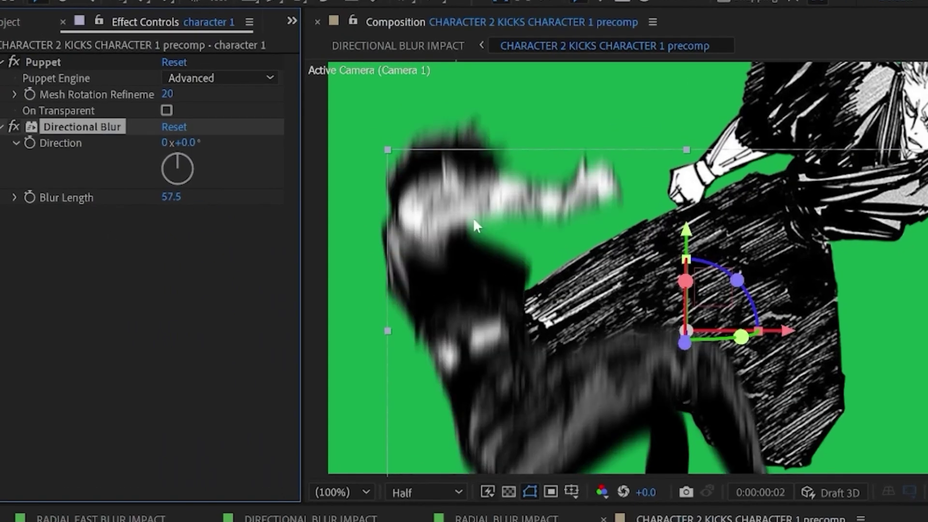
left_click_drag(196, 146, 208, 146)
left_click_drag(232, 150, 261, 148)
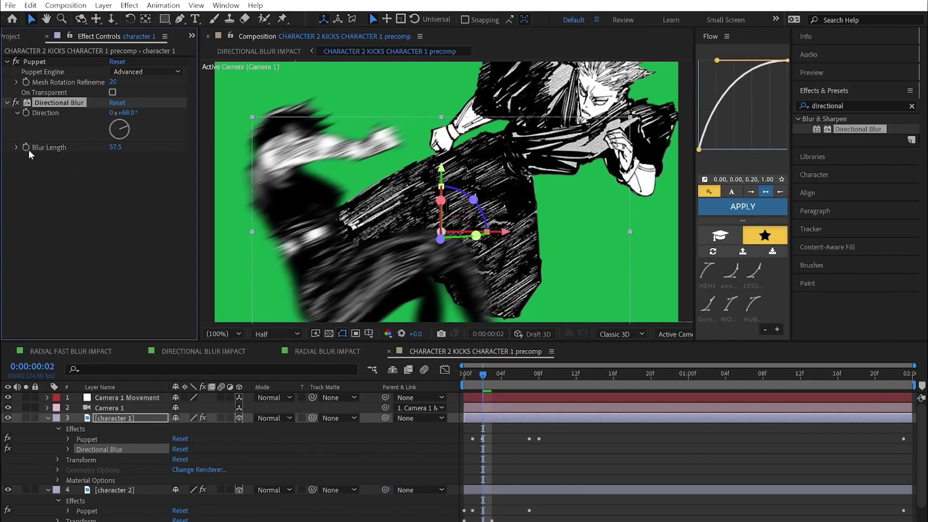
Keyframe character 1's Blur Length at 0 on frame 1, then check the kick through frame 6.
left_click_drag(481, 378, 474, 375)
left_click(117, 150)
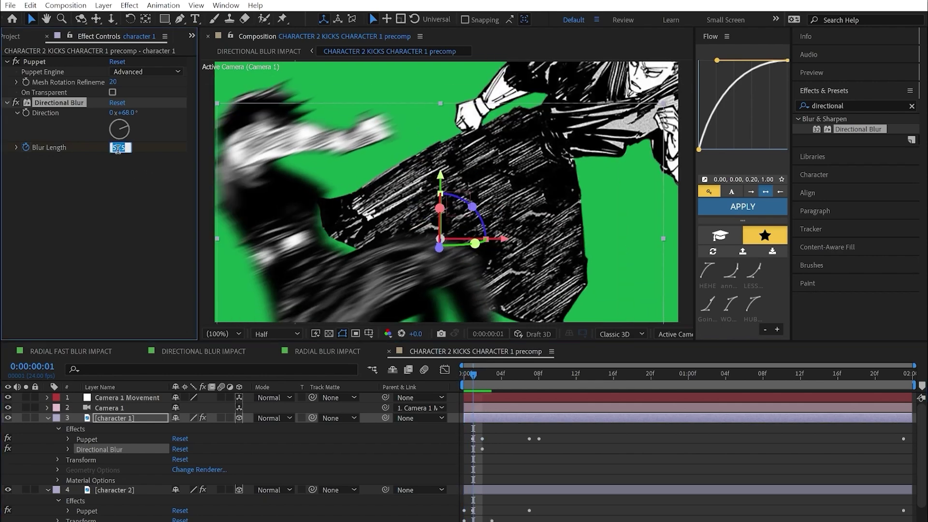
type("0")
key("Return")
left_click(469, 440)
left_click(482, 374)
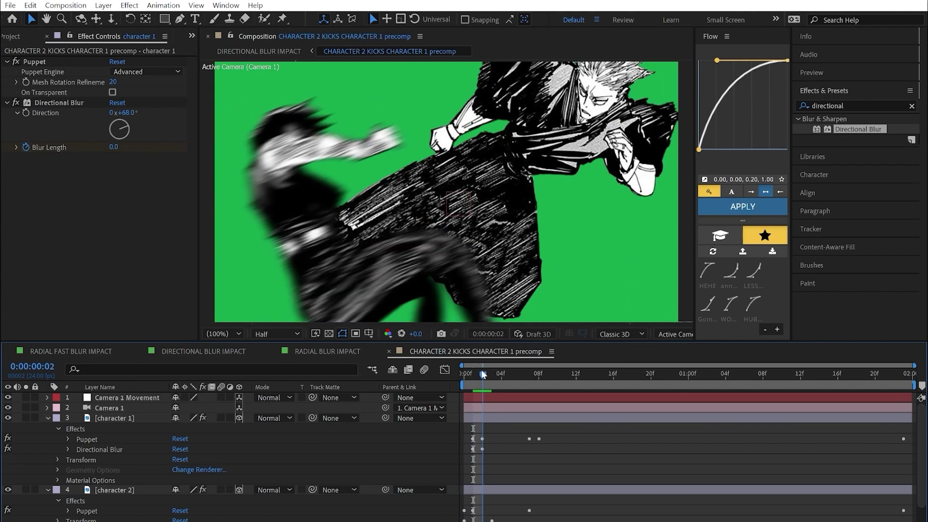
left_click_drag(482, 373, 521, 375)
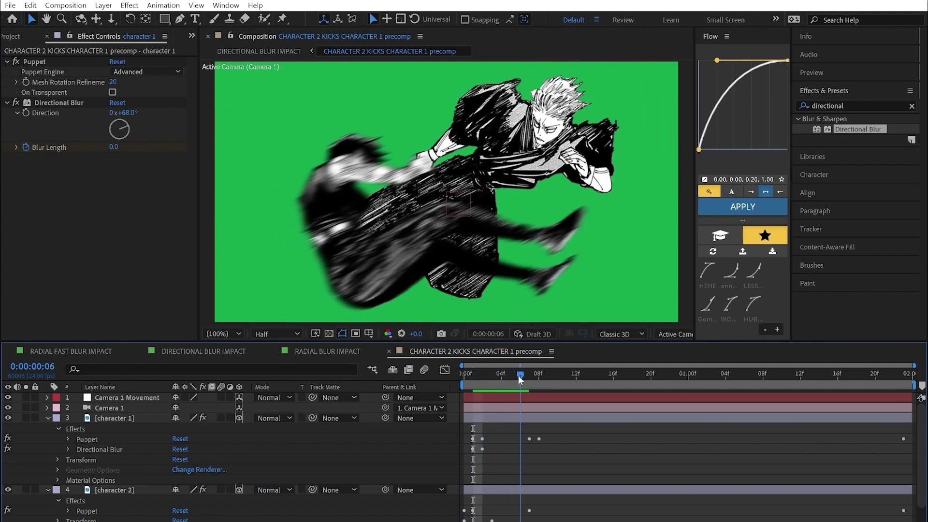
Hold the 57.5 Blur Length with a keyframe at frame 7.
left_click(68, 449)
left_click(8, 469)
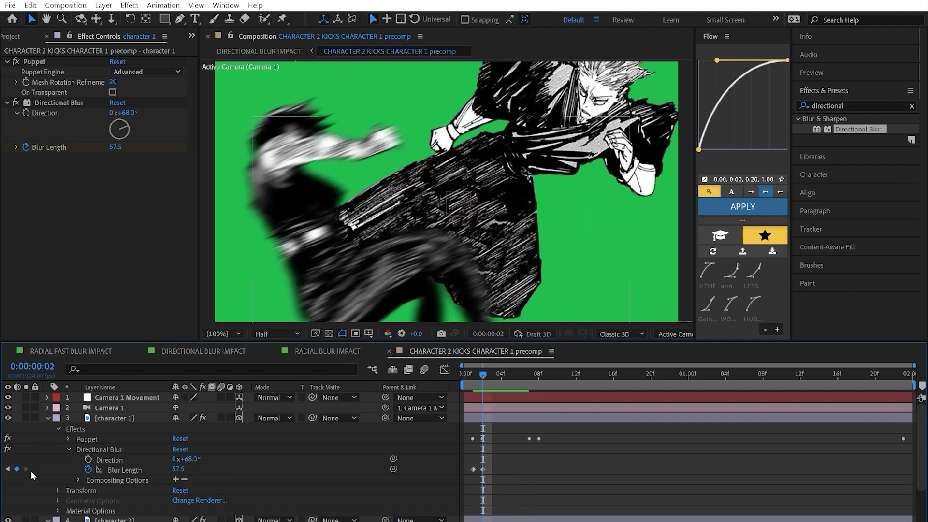
left_click_drag(489, 380, 530, 381)
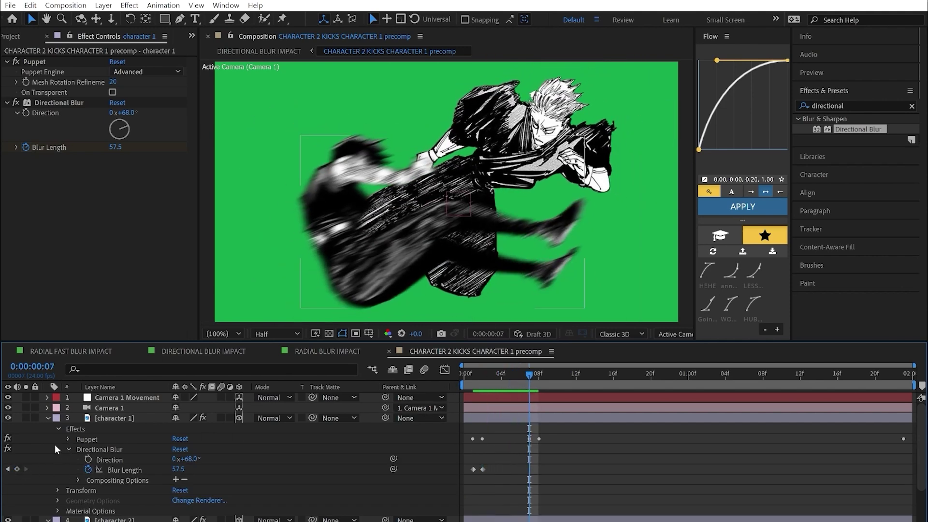
left_click(17, 469)
Bring character 1's Blur Length back to 0 at frame 9.
key("Page_Down")
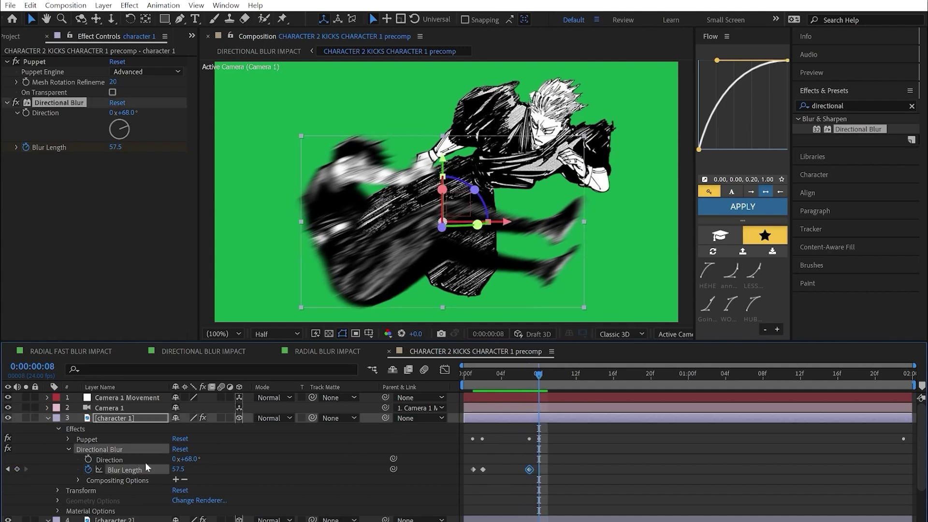
left_click(544, 375)
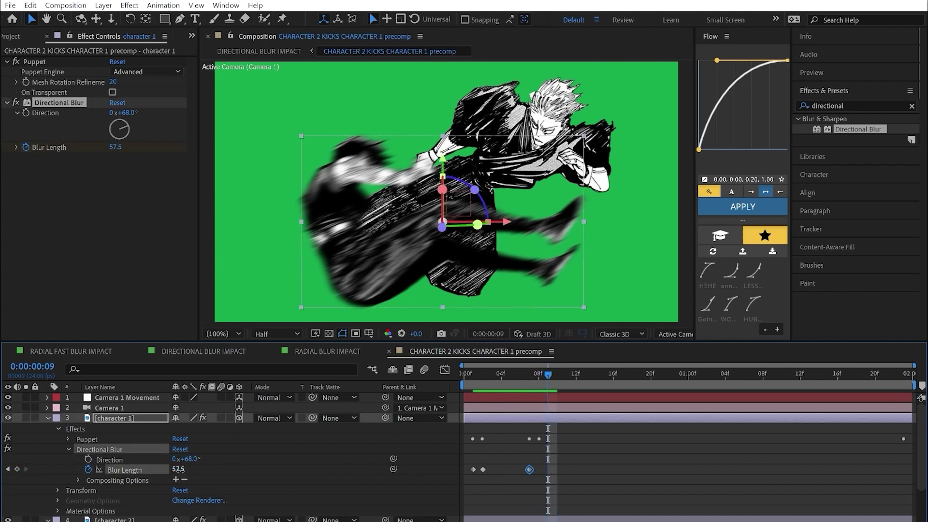
left_click_drag(179, 470, 166, 470)
key("F2")
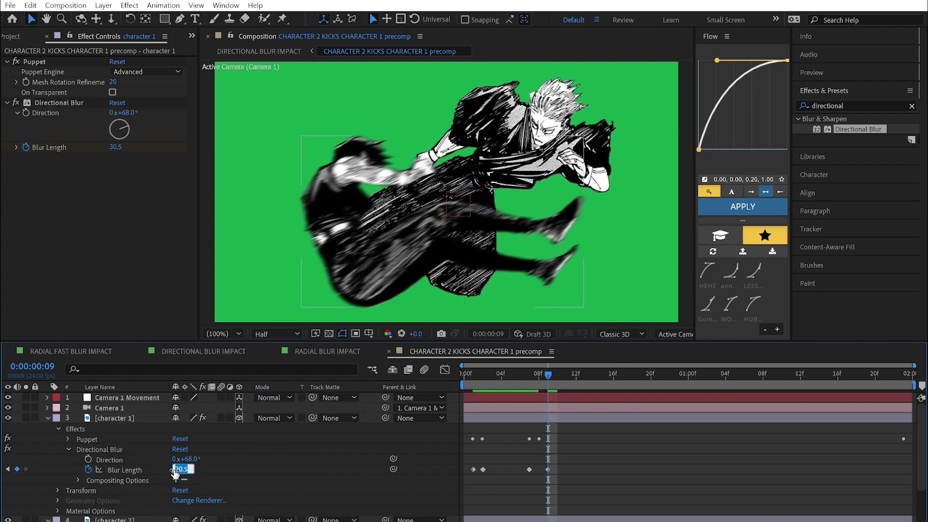
type("0")
key("Return")
scroll(513, 445, "down", 2)
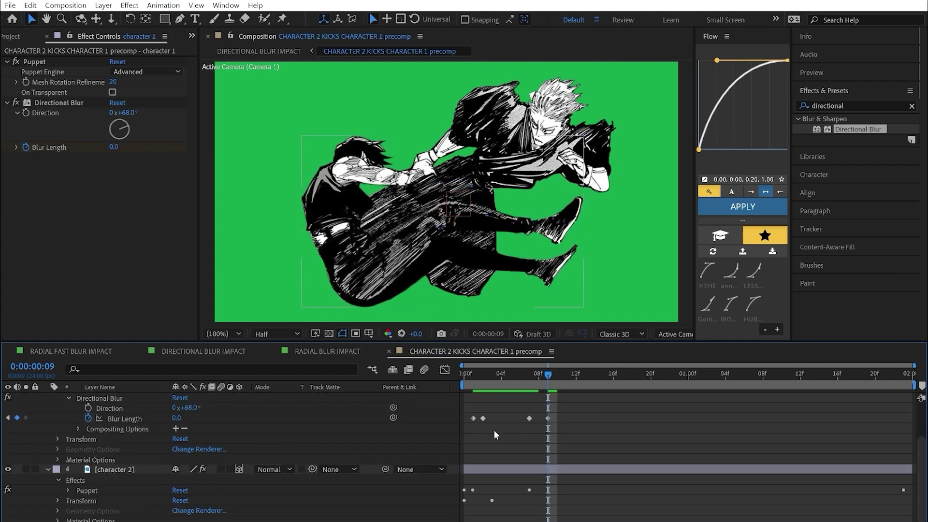
left_click(482, 374)
left_click(498, 470)
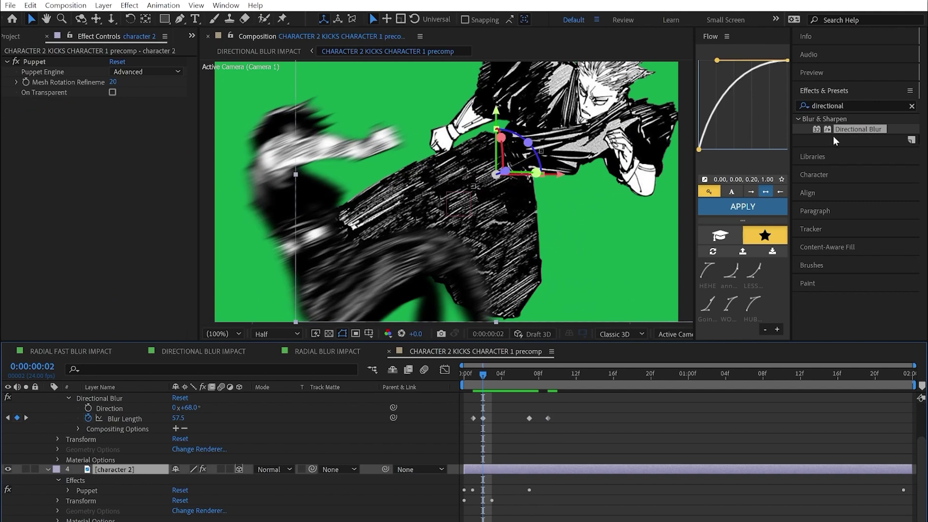
Apply Directional Blur to character 2 with a 58.2 Blur Length at 71°.
left_click_drag(834, 140, 195, 161)
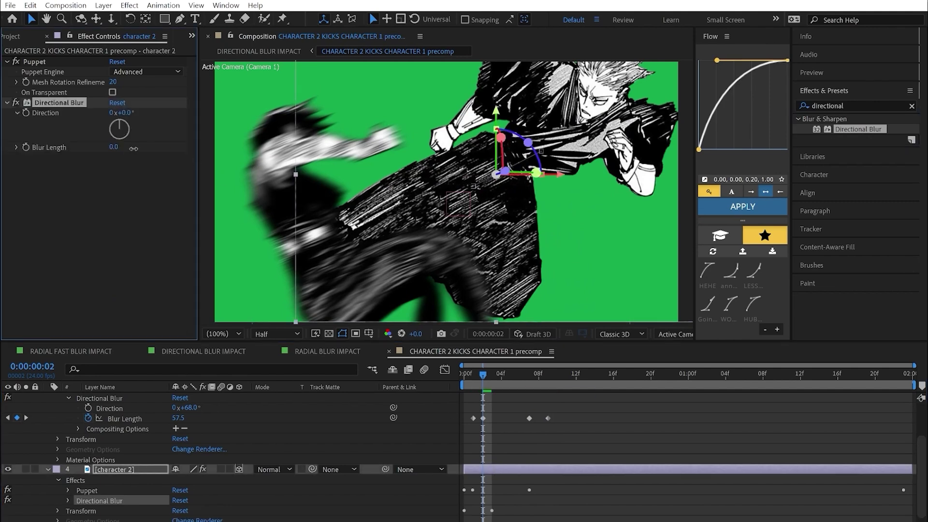
left_click_drag(134, 149, 143, 148)
left_click_drag(127, 113, 162, 118)
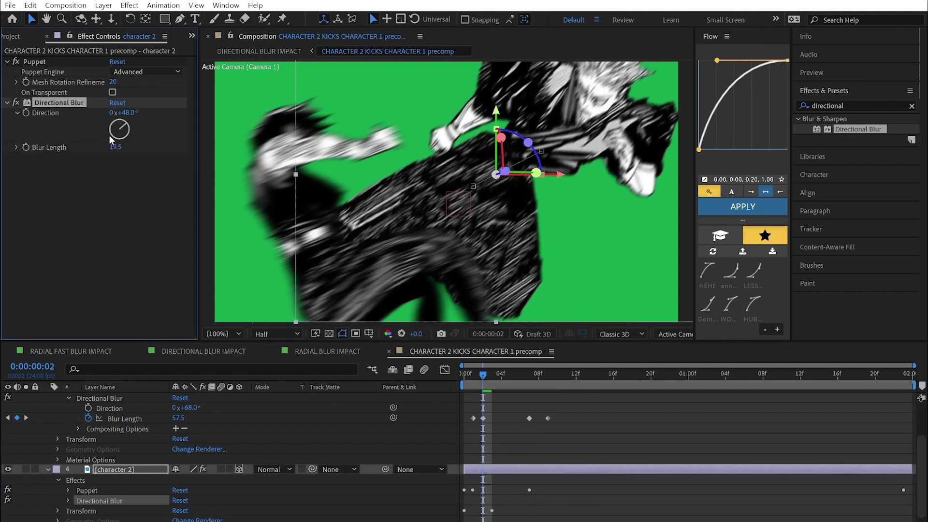
left_click_drag(116, 147, 360, 157)
left_click_drag(123, 119, 440, 430)
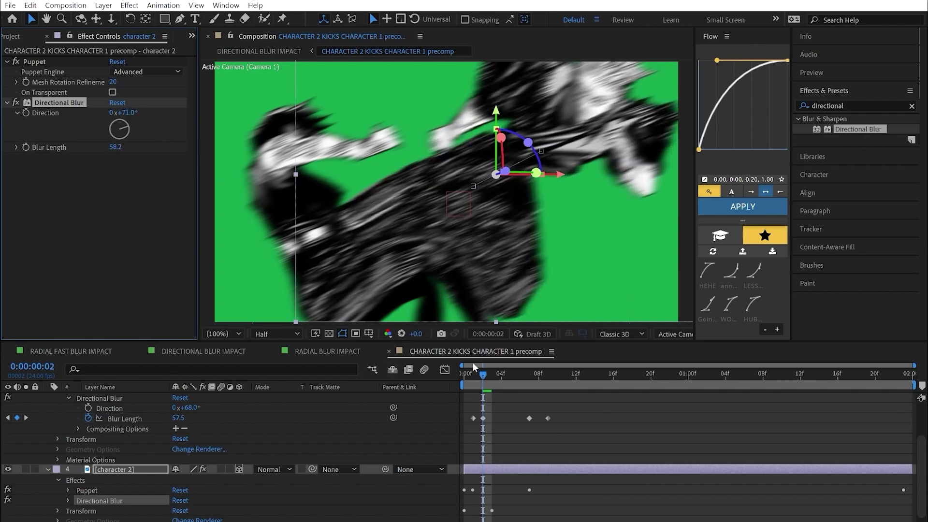
left_click_drag(478, 375, 519, 385)
Keyframe character 2's Blur Length at frame 7, drop it to 0 at frame 9, and return to DIRECTIONAL BLUR IMPACT.
scroll(502, 471, "up", 3)
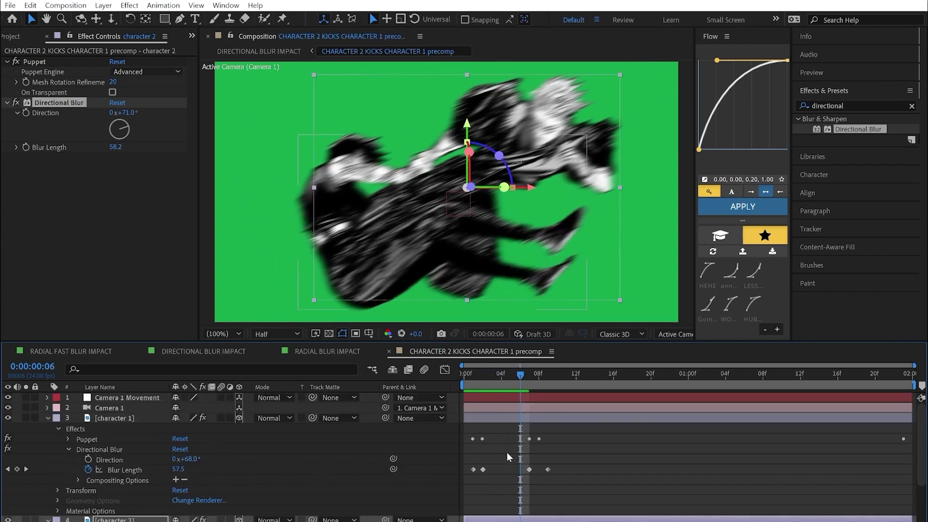
left_click(529, 379)
scroll(454, 451, "down", 3)
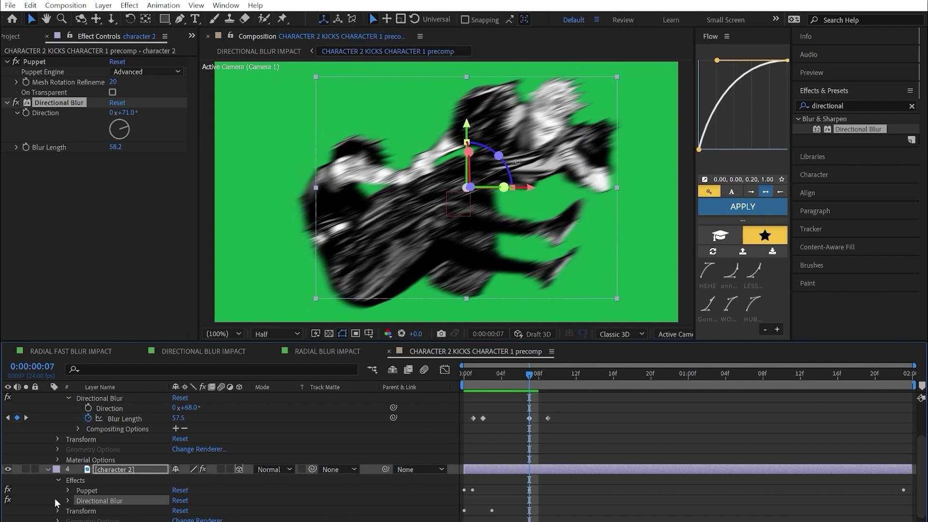
left_click(25, 146)
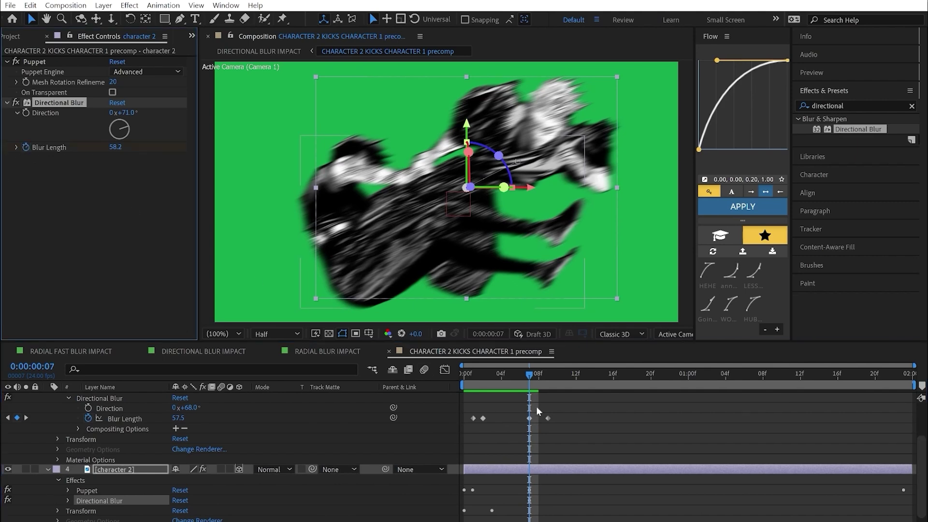
left_click_drag(532, 373, 548, 373)
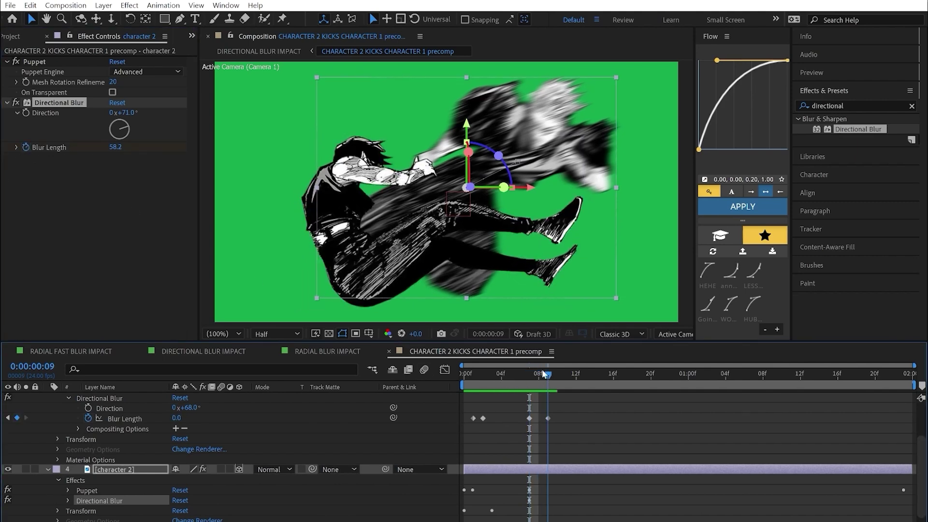
left_click(116, 147)
type("0")
key("Return")
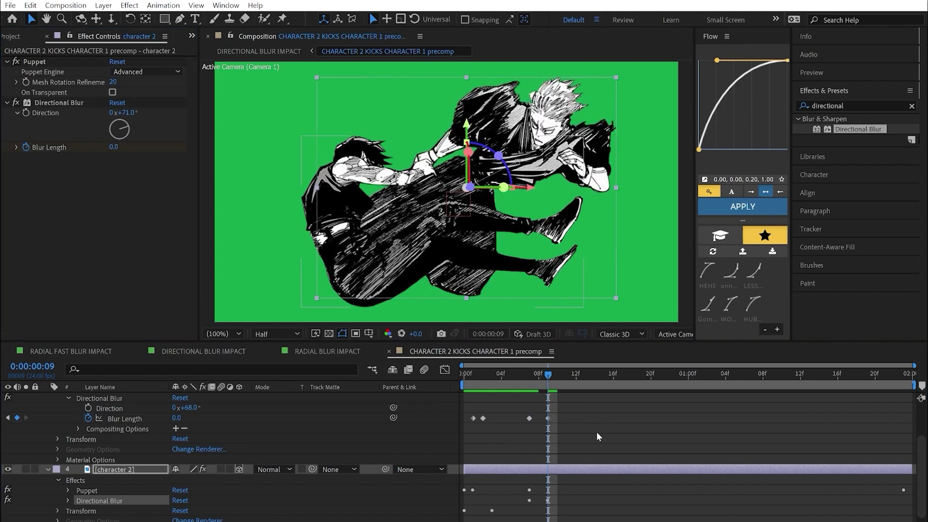
left_click(215, 350)
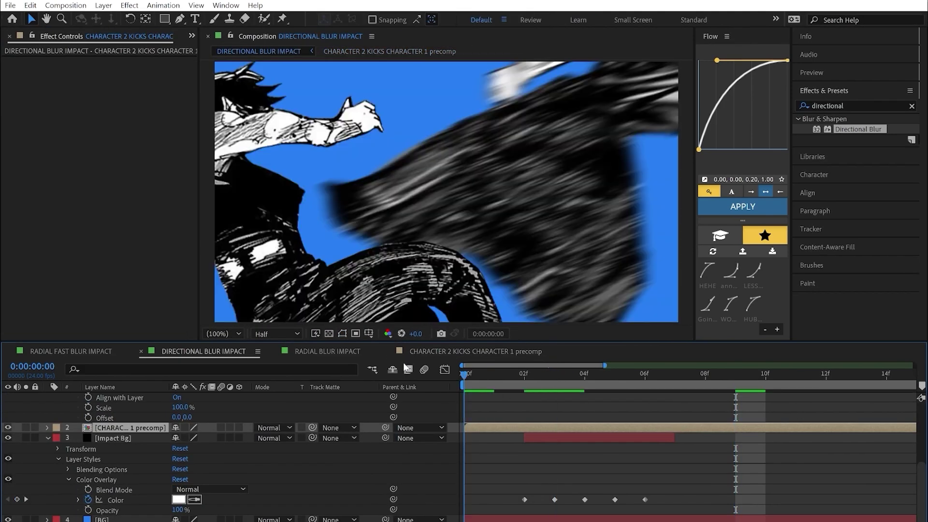
End the DIRECTIONAL BLUR IMPACT work area at frame 16.
left_click_drag(553, 379, 471, 422)
left_click_drag(489, 372, 614, 376)
key("n")
Preview the impact, save the project, and return to frame 2.
key("space")
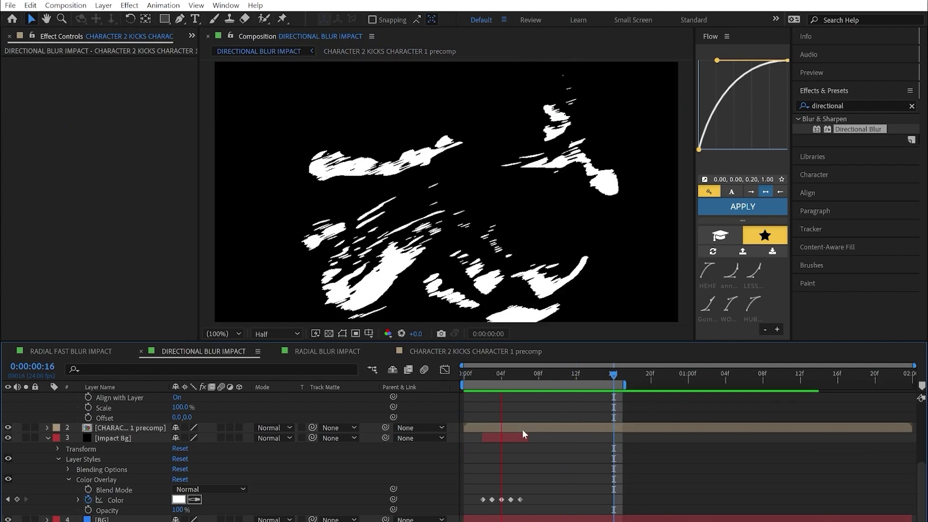
key("space")
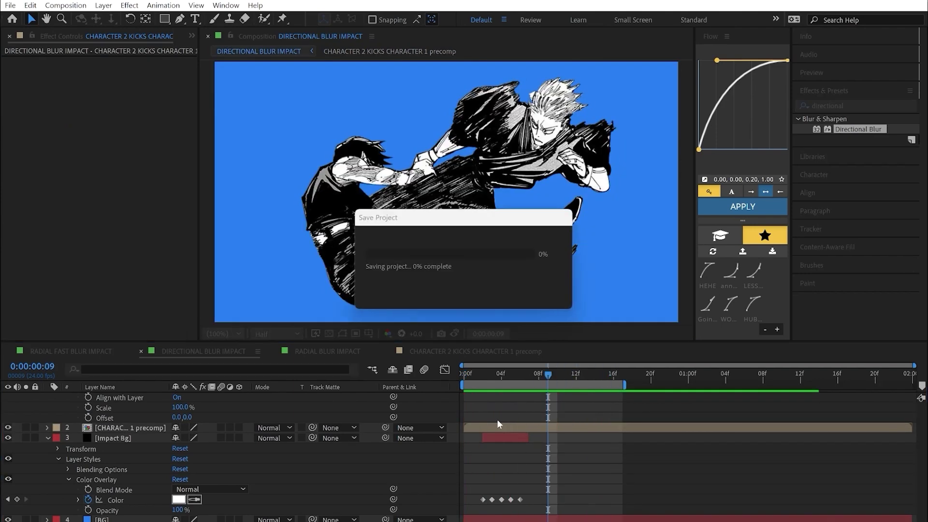
key("equal")
left_click_drag(489, 429, 618, 471)
left_click_drag(633, 375, 503, 375)
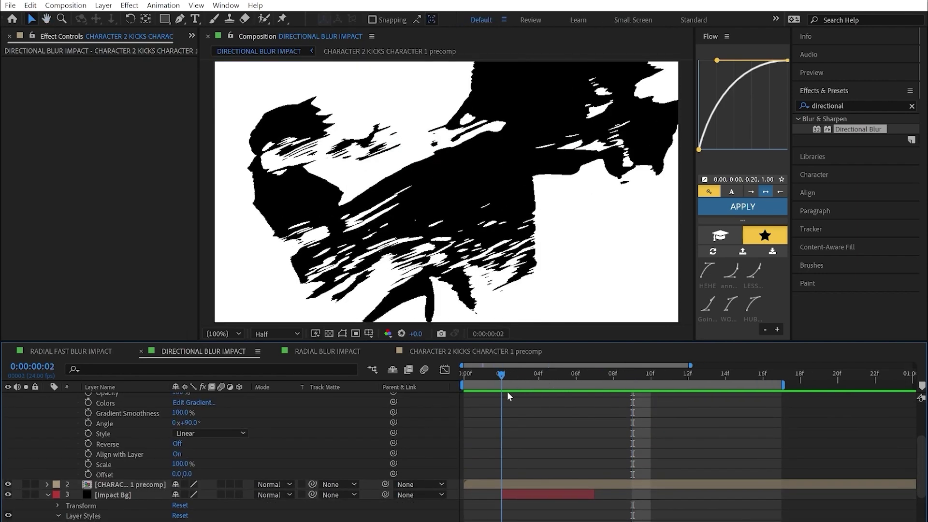
scroll(506, 426, "down", 2)
scroll(498, 437, "up", 5)
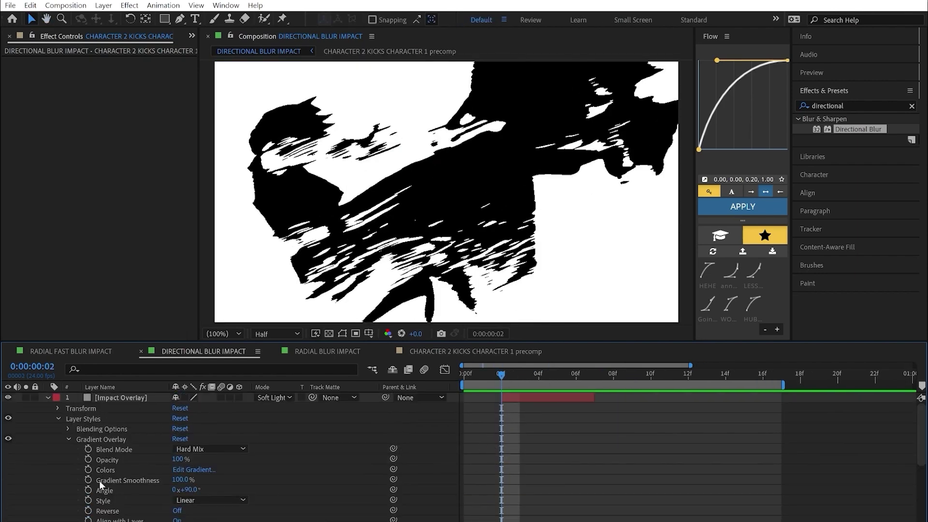
Keyframe the gradient Colors at frame 2, lightening the right stop from black to grey.
left_click(88, 469)
left_click(193, 470)
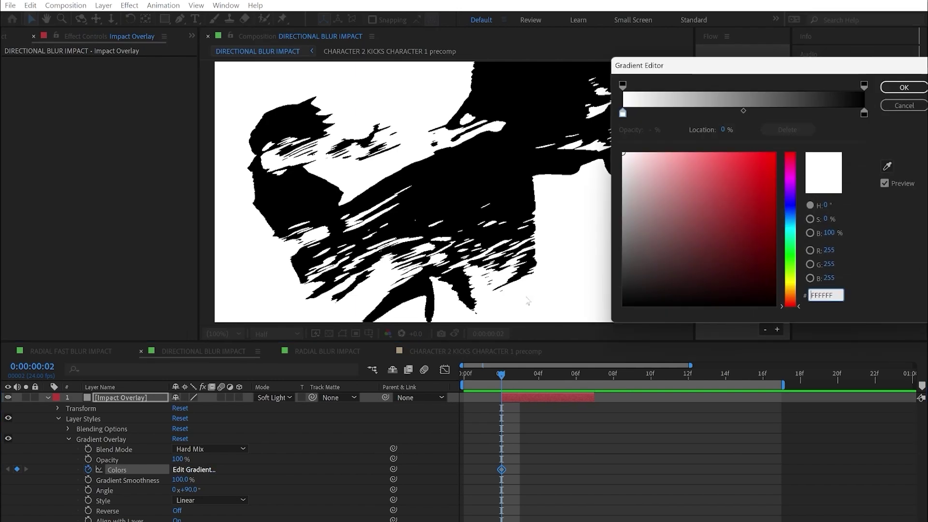
left_click(622, 114)
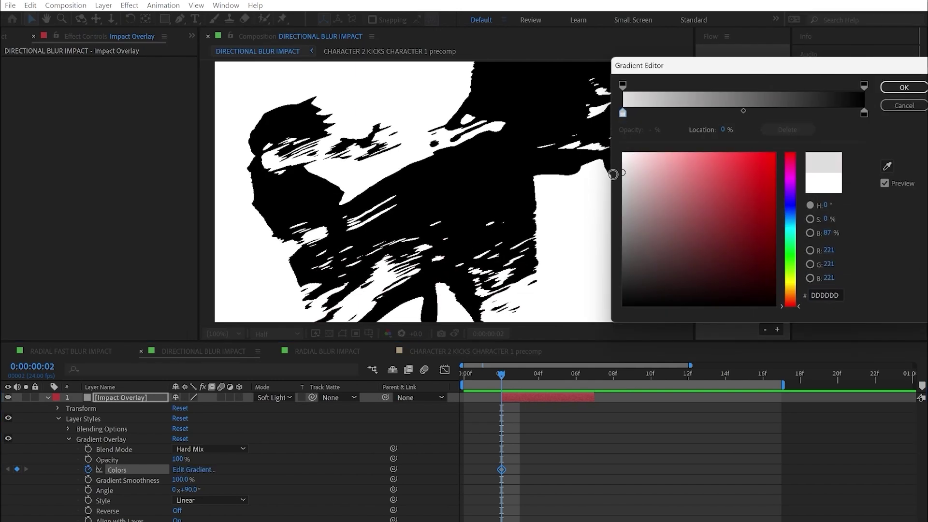
left_click(864, 113)
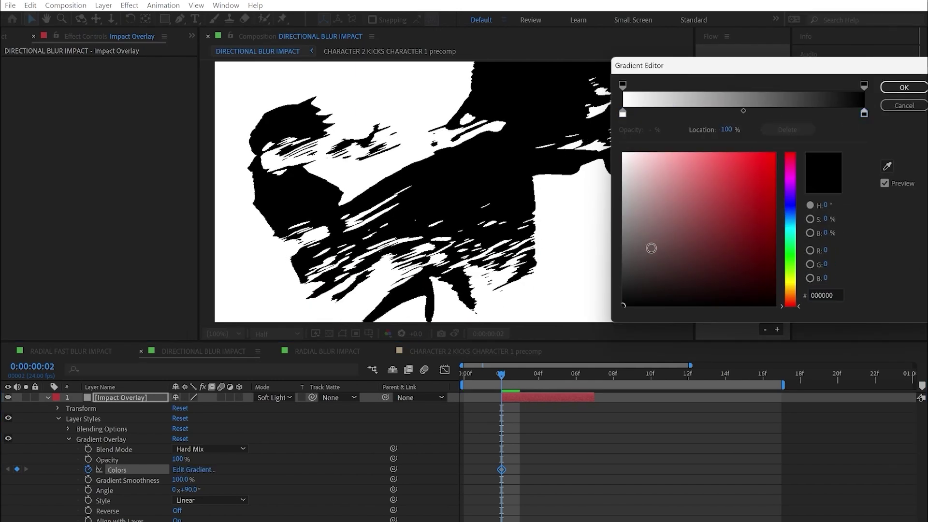
left_click_drag(653, 245, 595, 198)
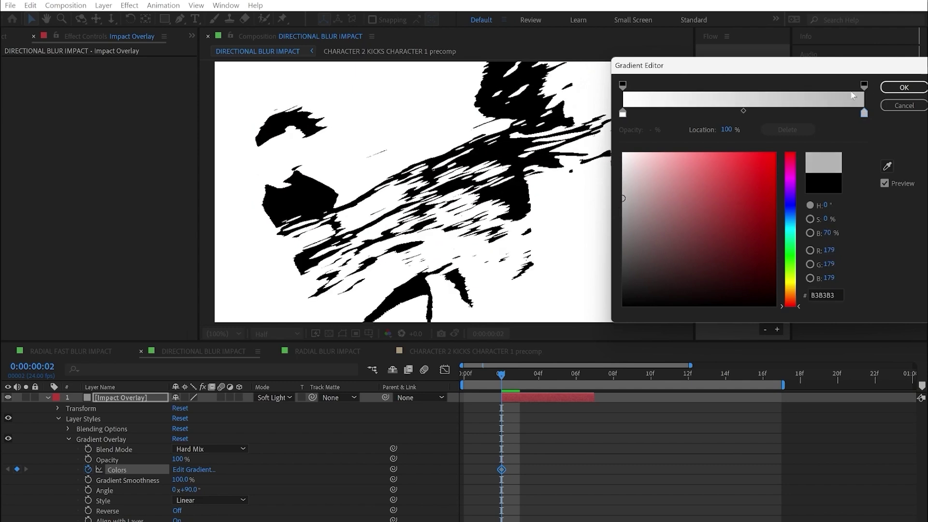
left_click(904, 88)
At frame 3, darken the gradient's left stop from white to grey.
key("Page_Down")
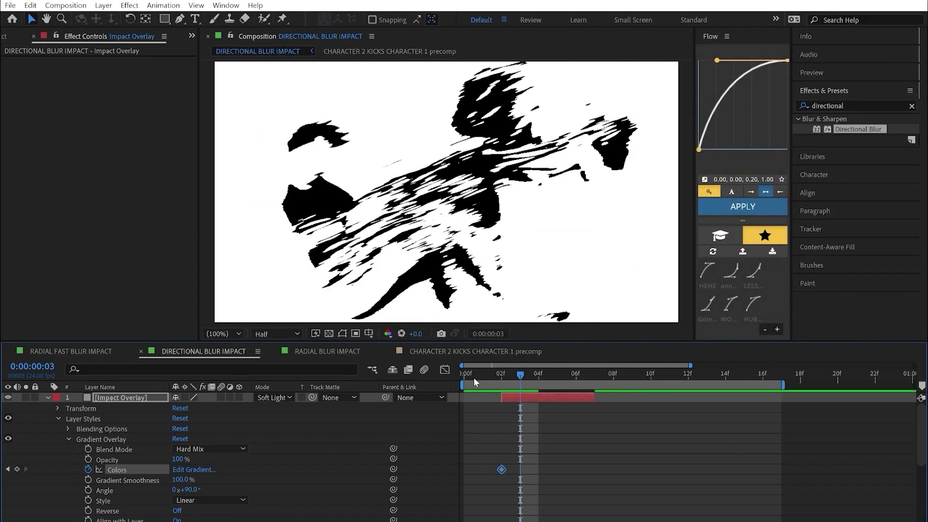
left_click(189, 469)
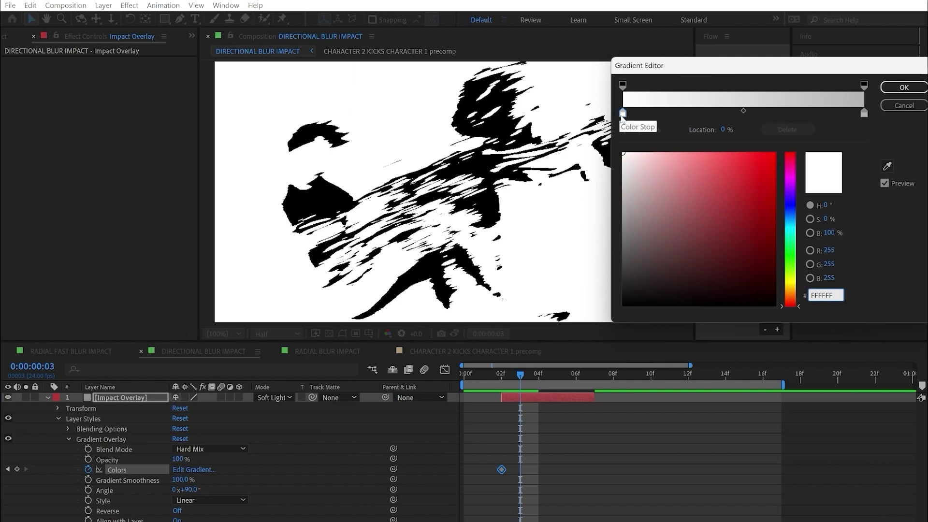
left_click(623, 113)
left_click_drag(624, 170, 623, 214)
left_click(864, 113)
left_click(903, 88)
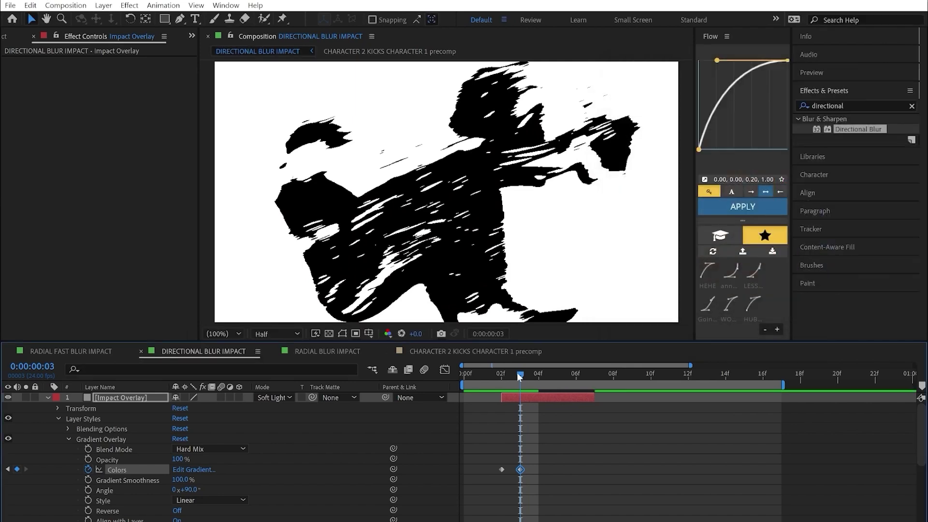
At frame 4, darken both gradient stops to dark greys.
left_click_drag(519, 376, 539, 377)
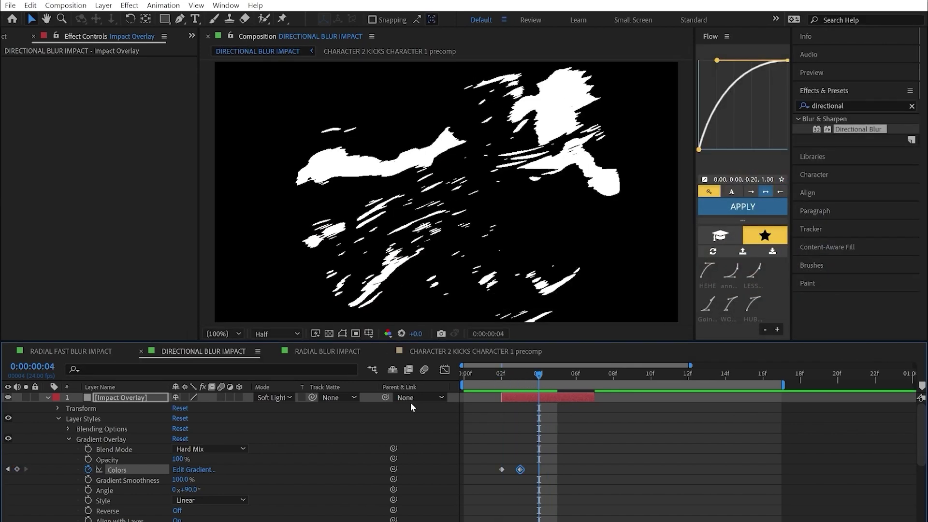
left_click(202, 470)
left_click(623, 114)
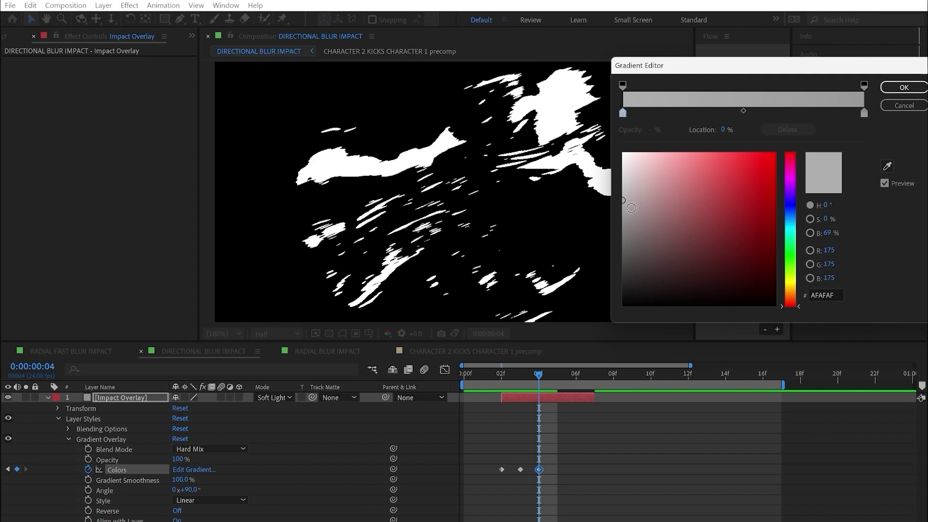
left_click_drag(624, 218, 613, 258)
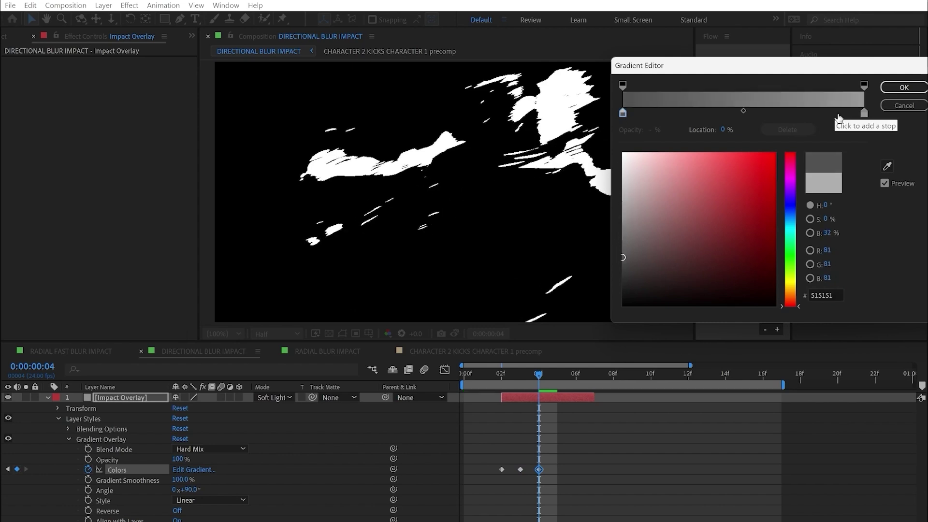
left_click(863, 113)
left_click_drag(624, 214, 613, 247)
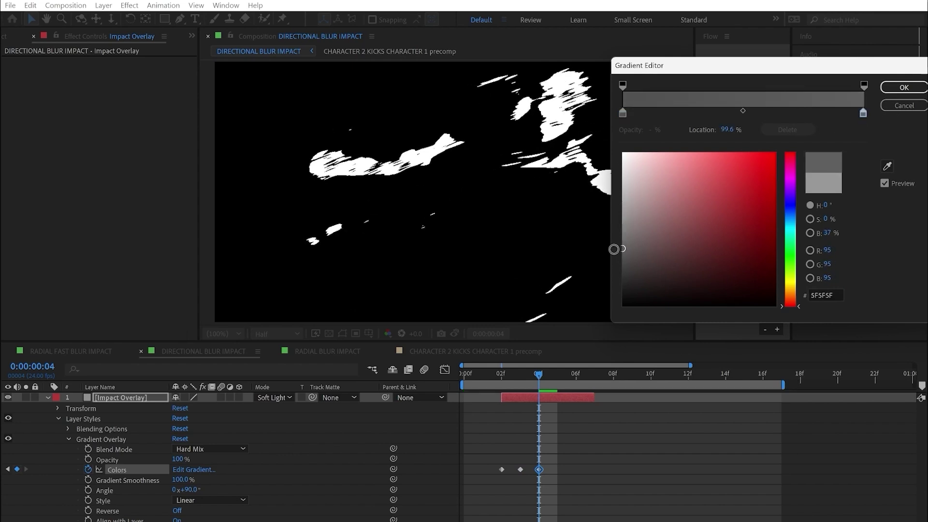
left_click(903, 88)
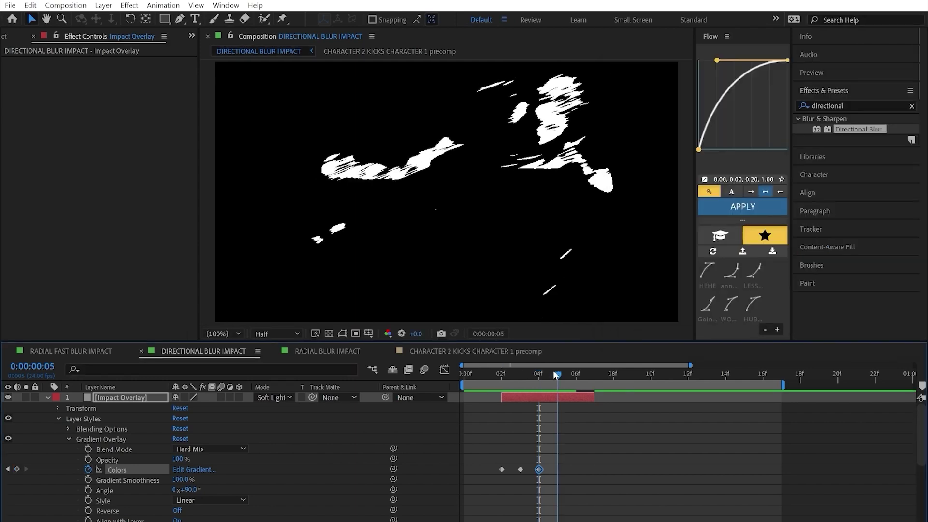
At frame 5, lighten the gradient's left stop to mid grey.
key("Page_Down")
left_click(193, 469)
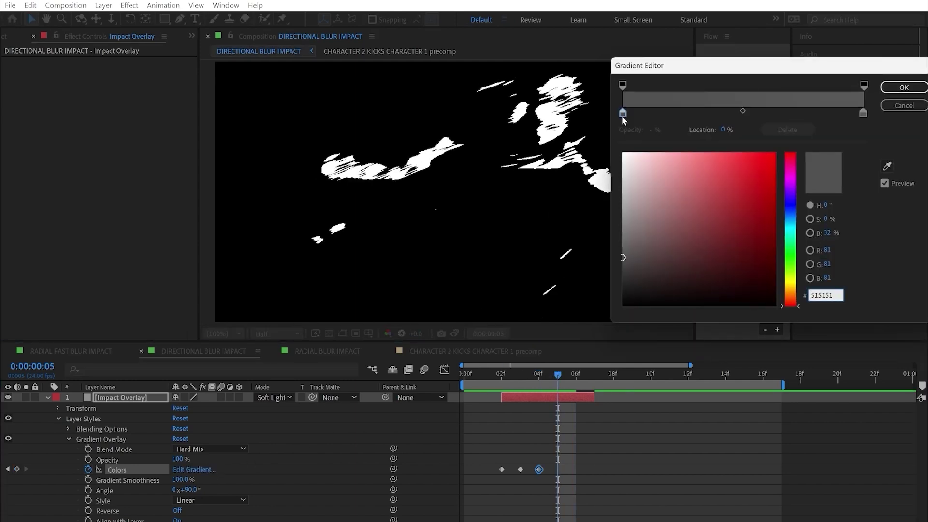
left_click_drag(621, 227, 613, 223)
left_click(863, 113)
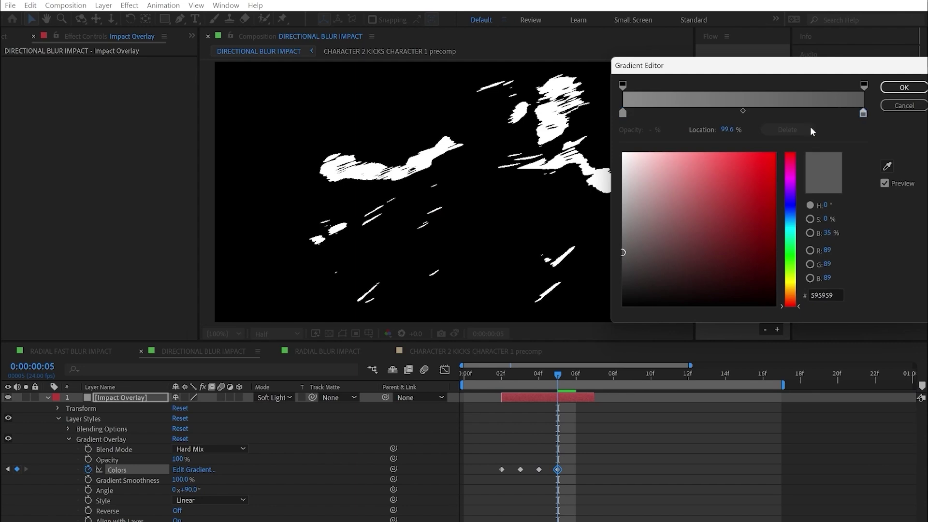
left_click(904, 88)
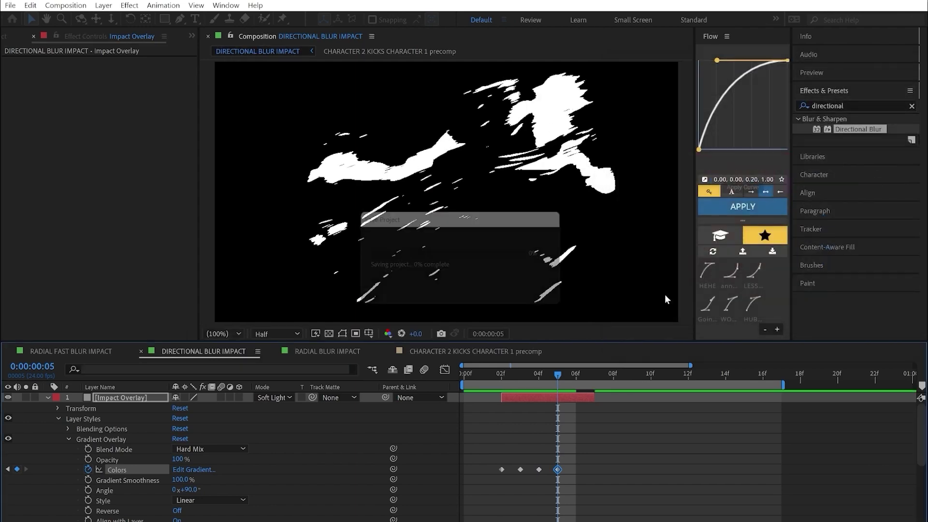
left_click(574, 434)
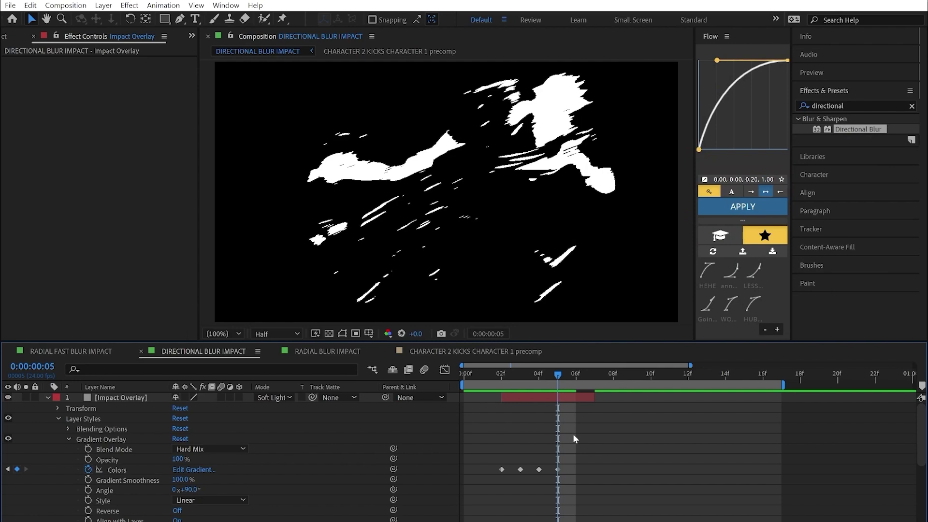
At frame 6, tint the gradient's left stop pink to redden the image.
left_click(571, 378)
left_click(195, 469)
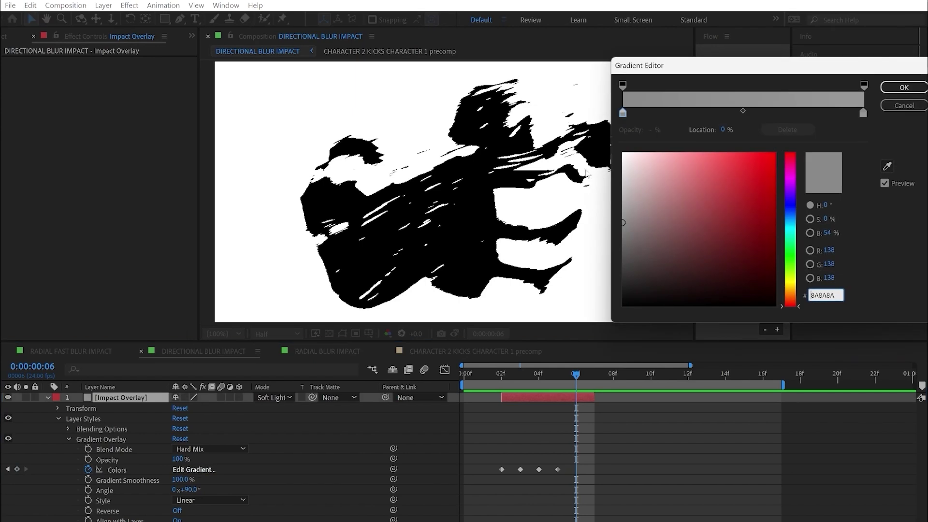
left_click(623, 115)
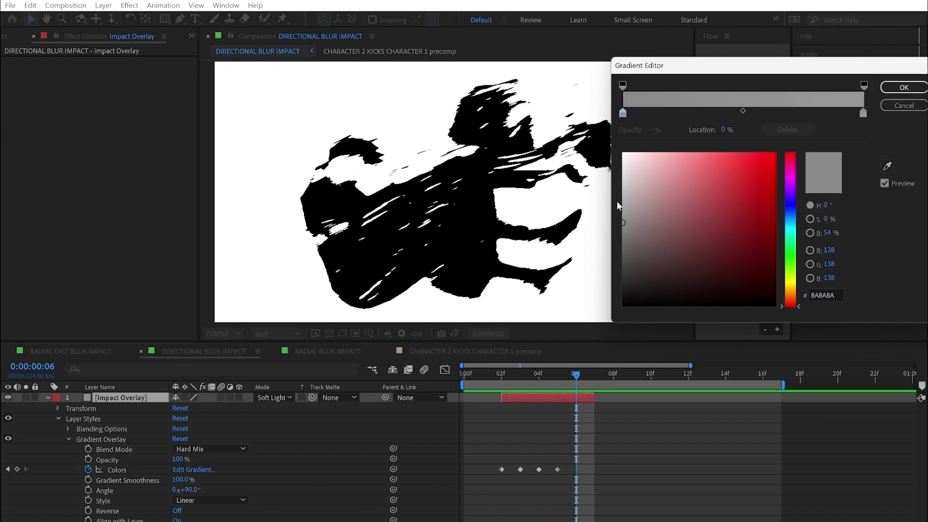
left_click_drag(628, 182, 619, 227)
left_click(863, 113)
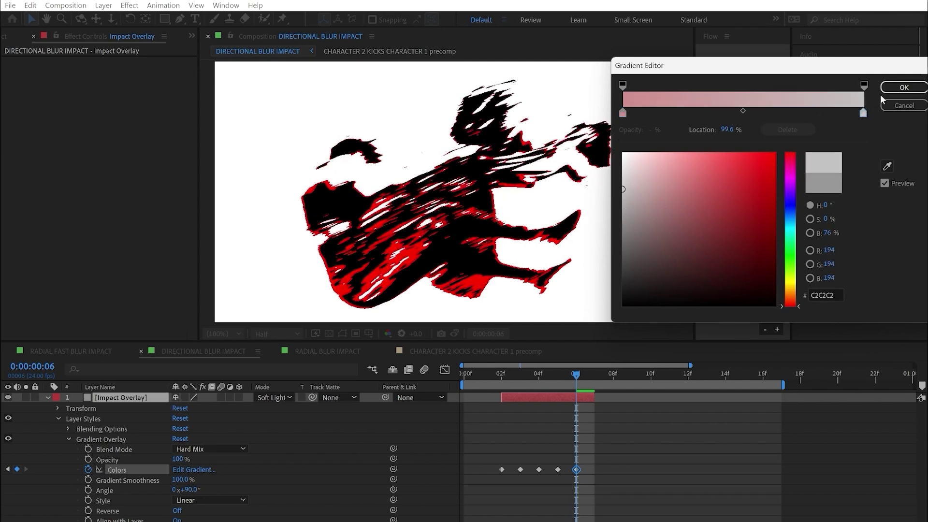
left_click(904, 87)
Collapse the overlay layer's properties and preview the composition from the start.
key("ctrl+grave")
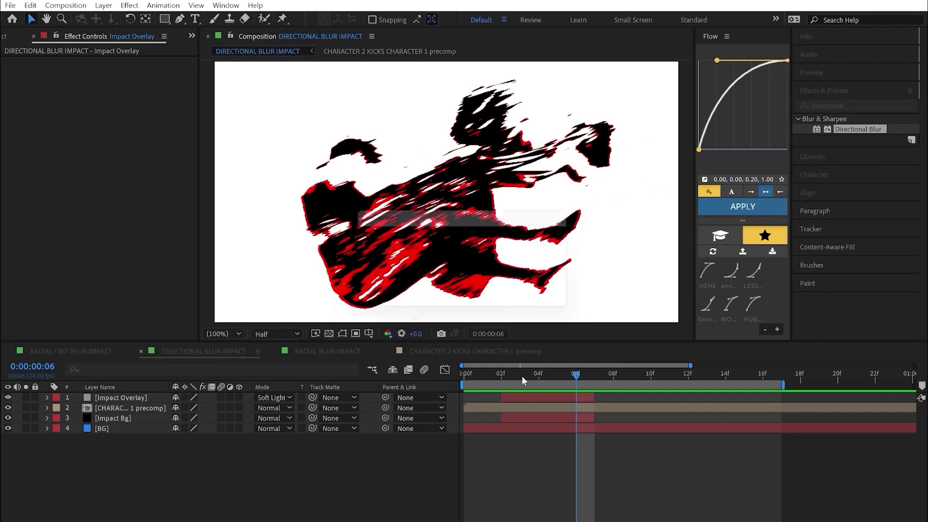
key("Home")
key("space")
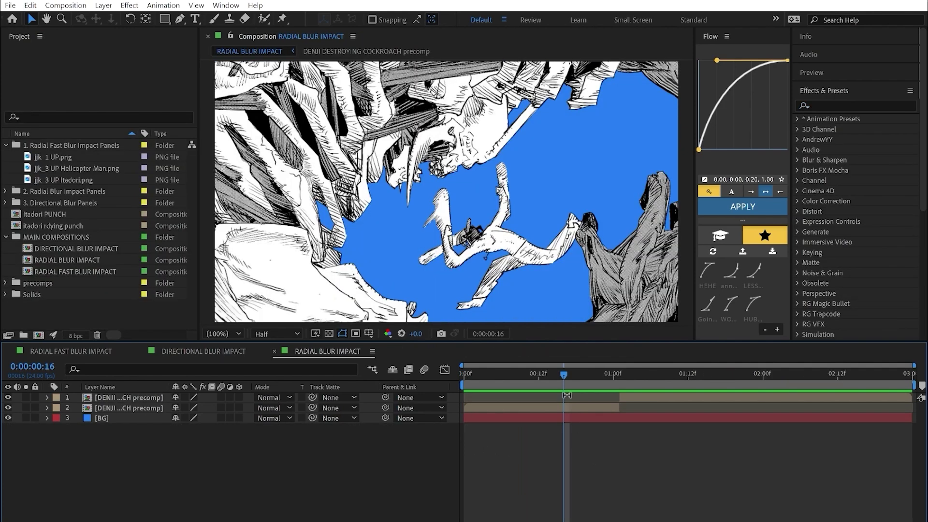
Preview RADIAL BLUR IMPACT, park at 0:00:01:01, and select the second DENJI layer.
left_click_drag(560, 376, 468, 373)
key("space")
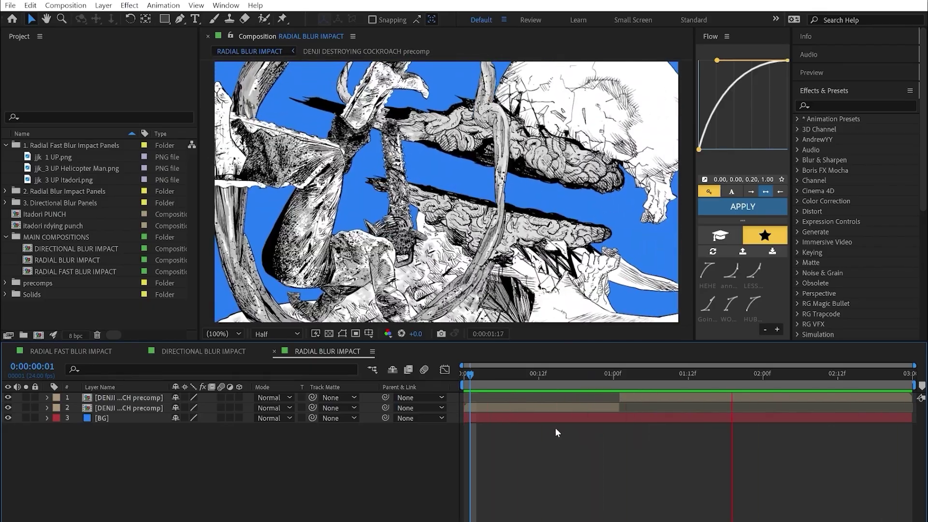
left_click(607, 373)
left_click_drag(609, 378, 621, 383)
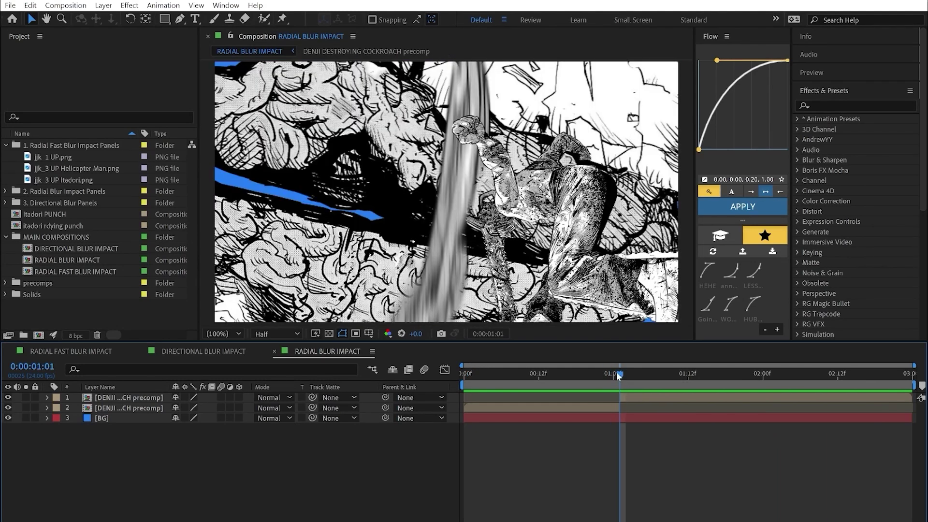
scroll(625, 408, "up", 3)
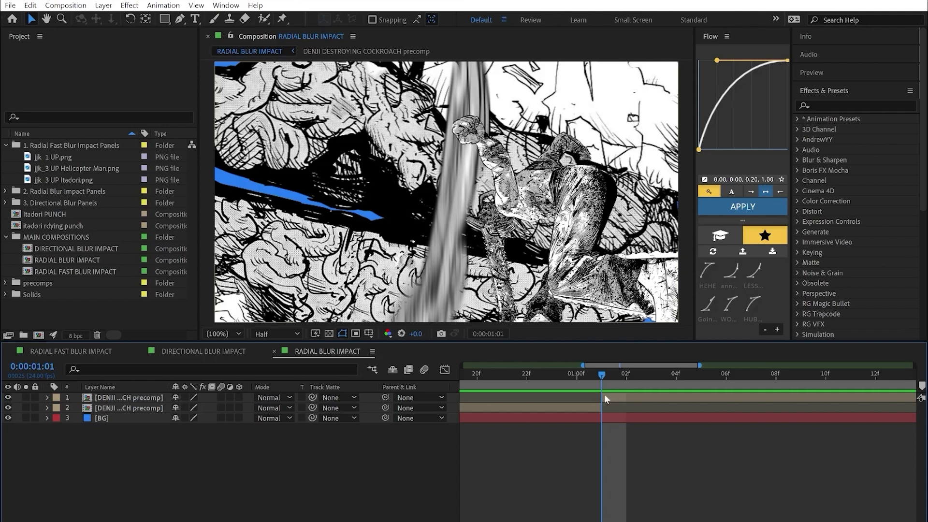
left_click(594, 408)
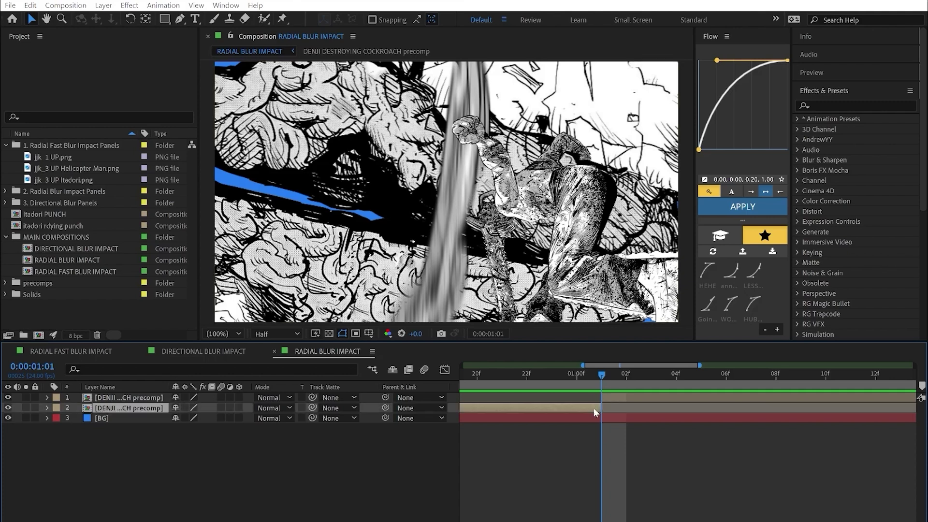
Create a black solid named 'Impact BG'.
key("ctrl+y")
left_click(261, 310)
left_click_drag(764, 116, 615, 263)
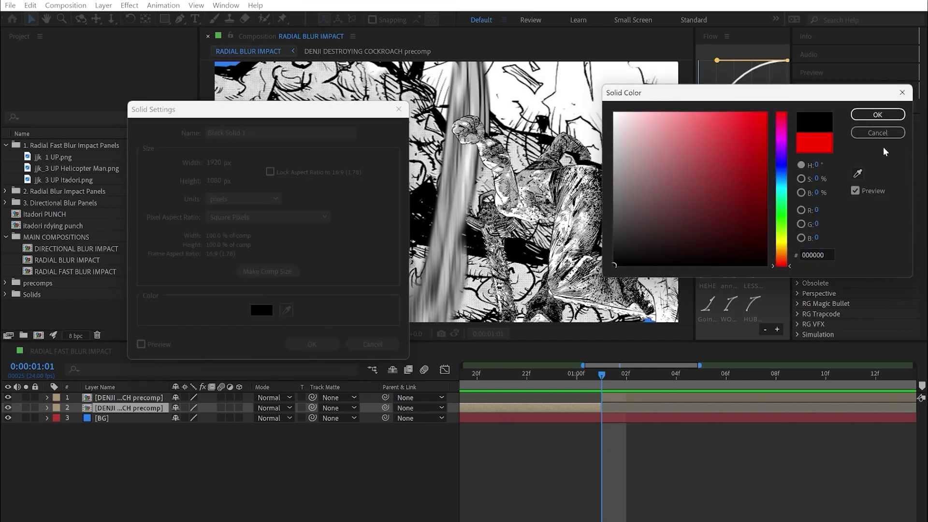
left_click_drag(297, 133, 135, 139)
type("Imp")
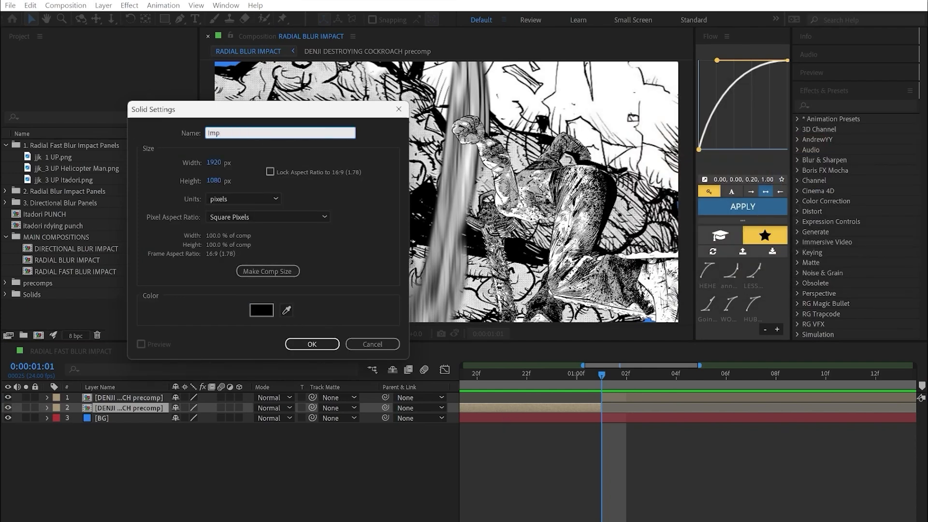
type("act BG")
key("Return")
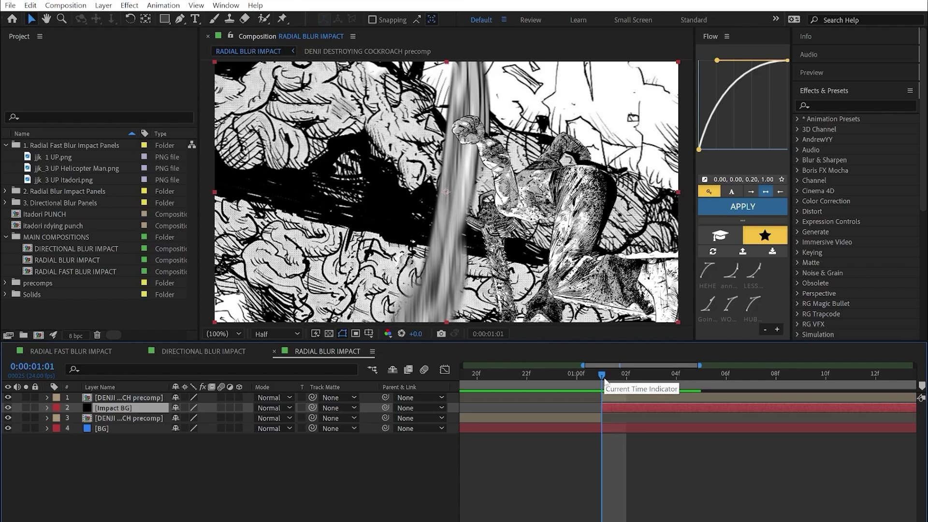
Trim Impact BG to end at 0:00:01:03, then return to 0:00:01:01.
left_click_drag(604, 382, 643, 385)
key("alt+bracketright")
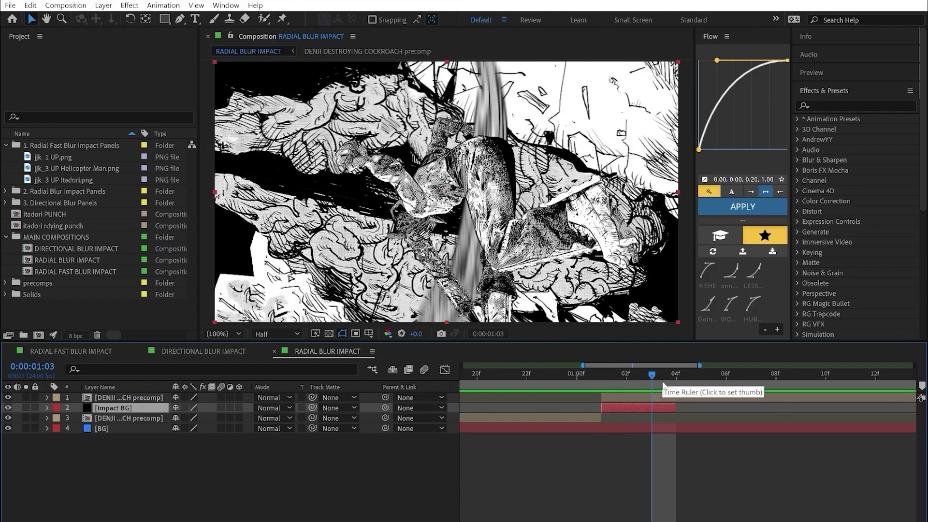
left_click(588, 450)
left_click(608, 378)
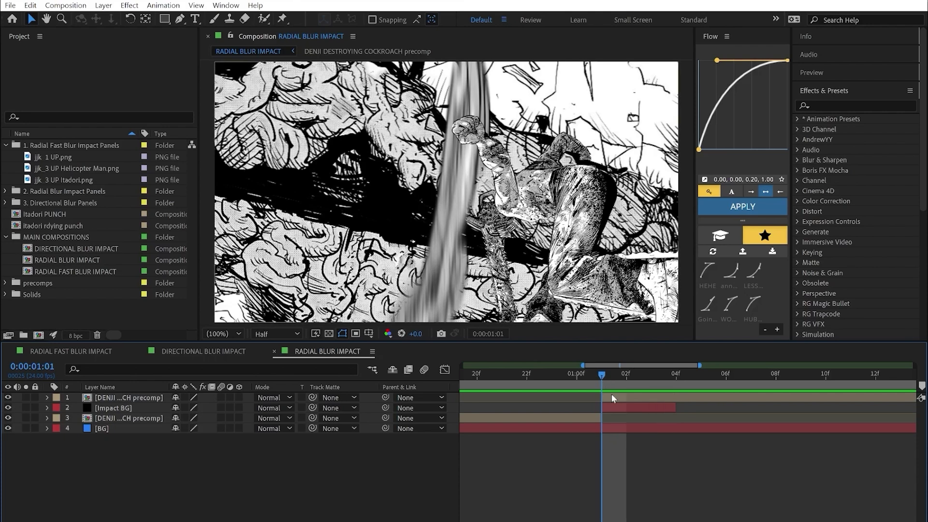
Create a grey solid named 'Impact Overlay' above the top DENJI layer.
left_click(611, 396)
key("ctrl+y")
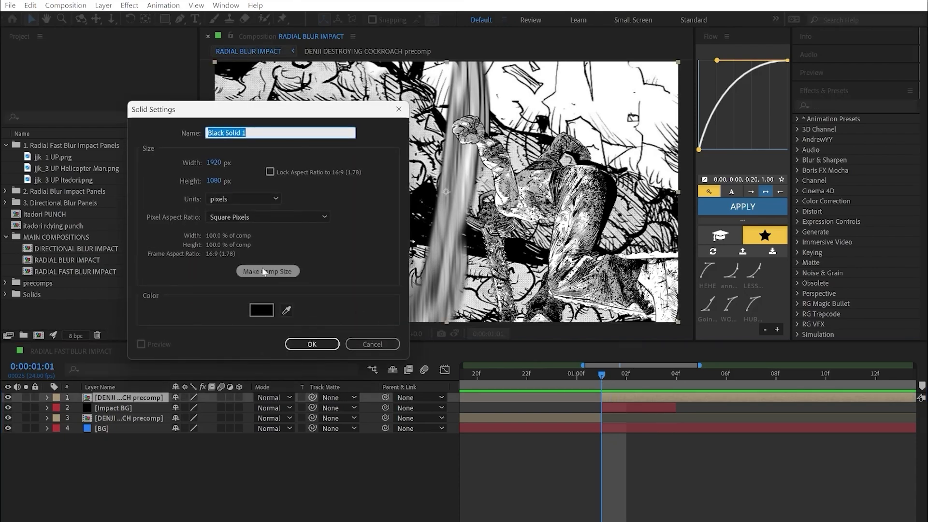
left_click(261, 310)
left_click(615, 218)
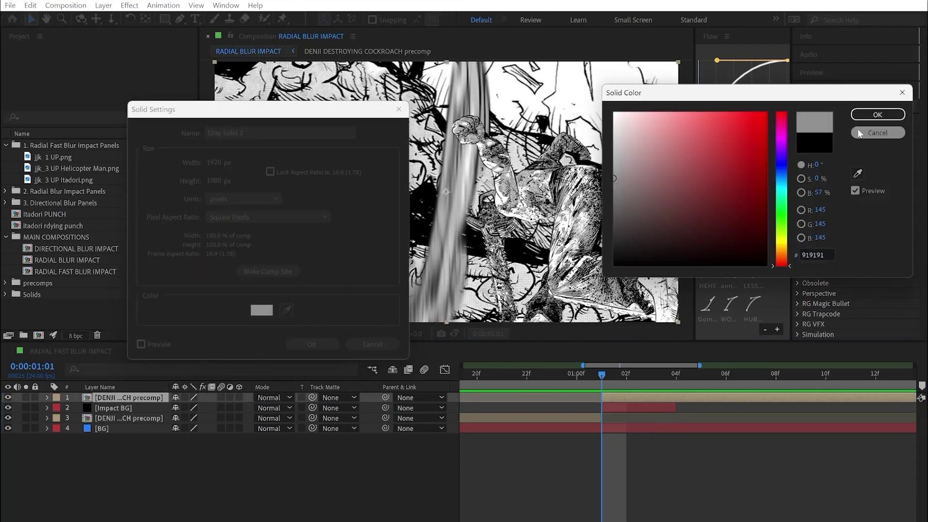
left_click(896, 115)
left_click(328, 127)
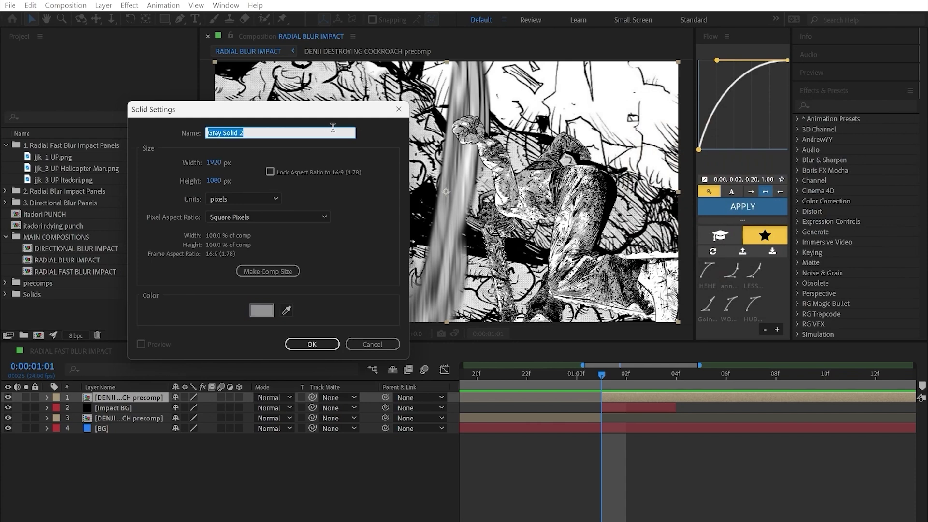
type("Impact Overlay")
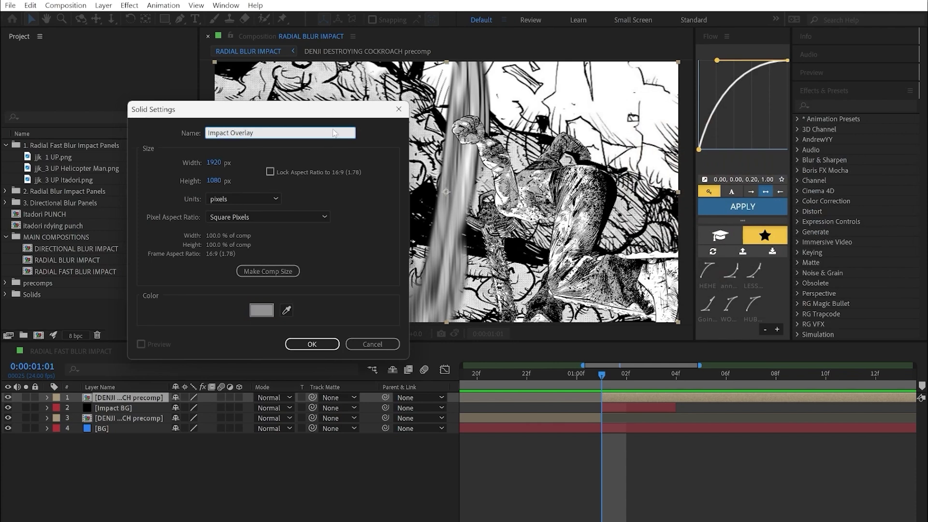
key("Return")
Set Impact Overlay to Soft Light and trim it to run from 01:01 to 01:03.
left_click(256, 401)
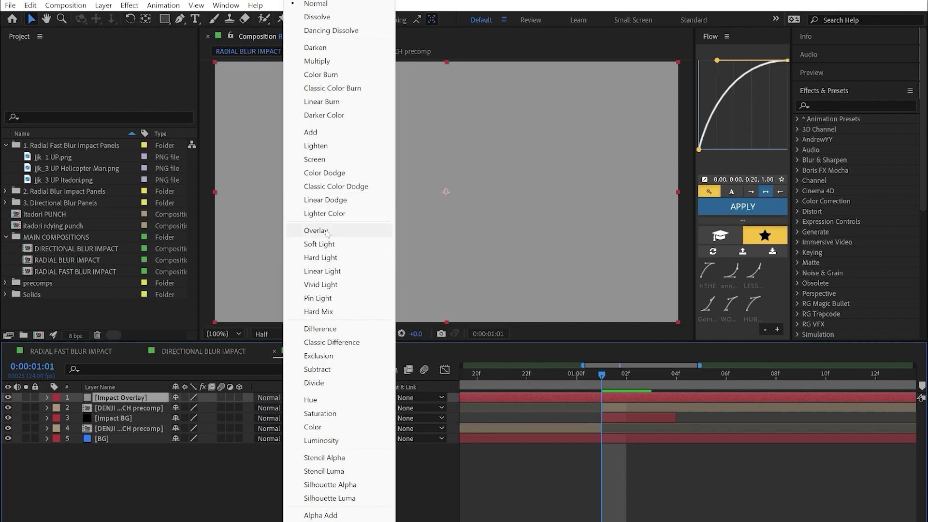
left_click(338, 244)
key("alt+bracketleft")
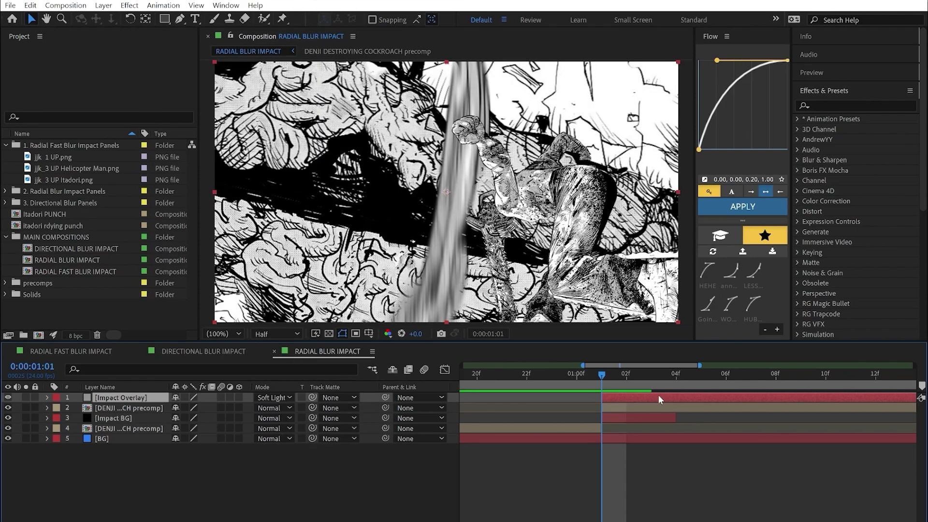
left_click(660, 377)
key("alt+bracketright")
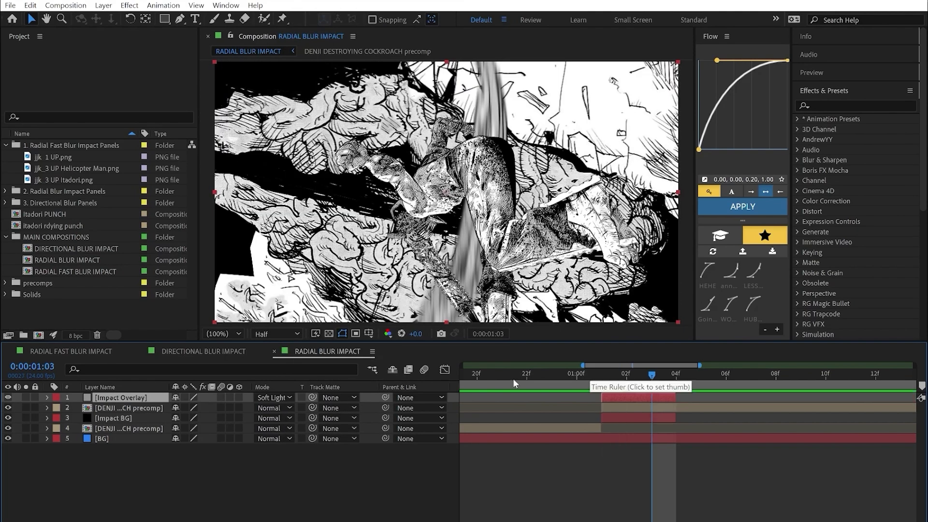
Add a Color Overlay layer style to Impact BG and set the time to 01:01.
right_click(137, 398)
right_click(137, 398)
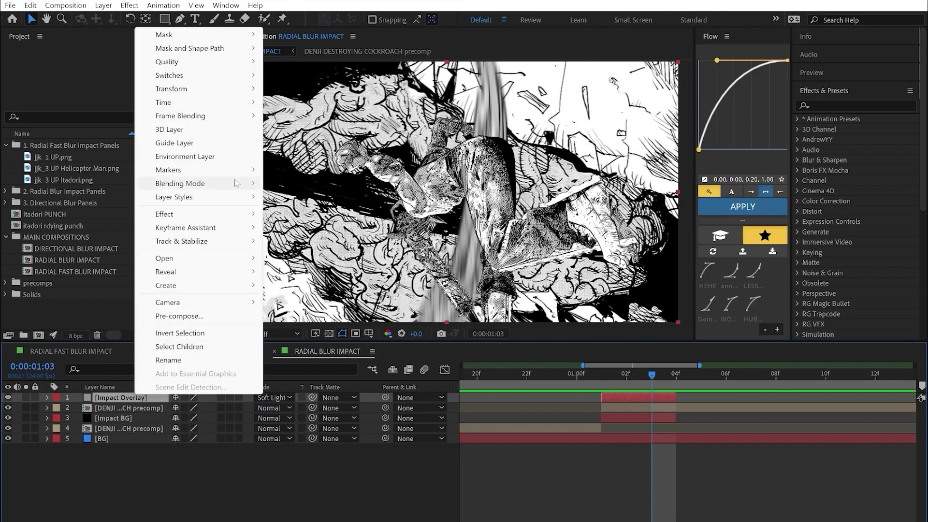
left_click(573, 449)
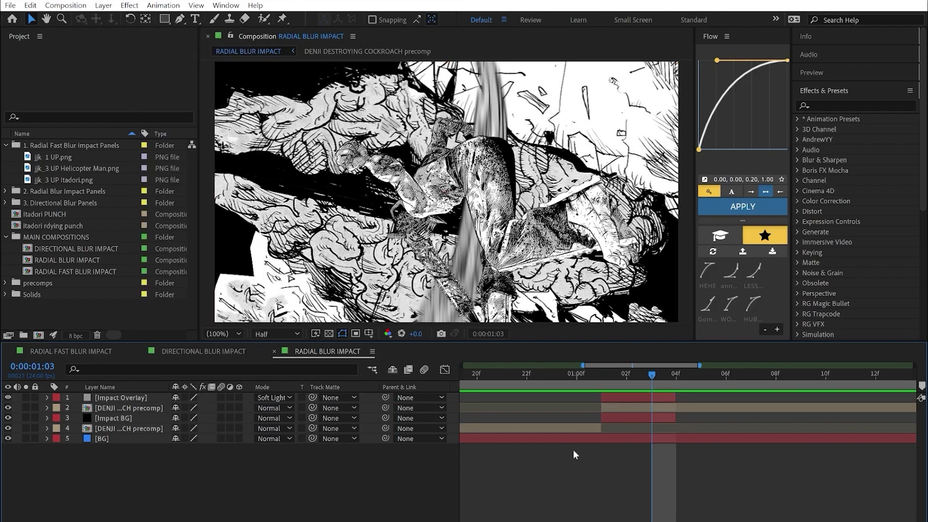
right_click(128, 417)
mouse_move(227, 220)
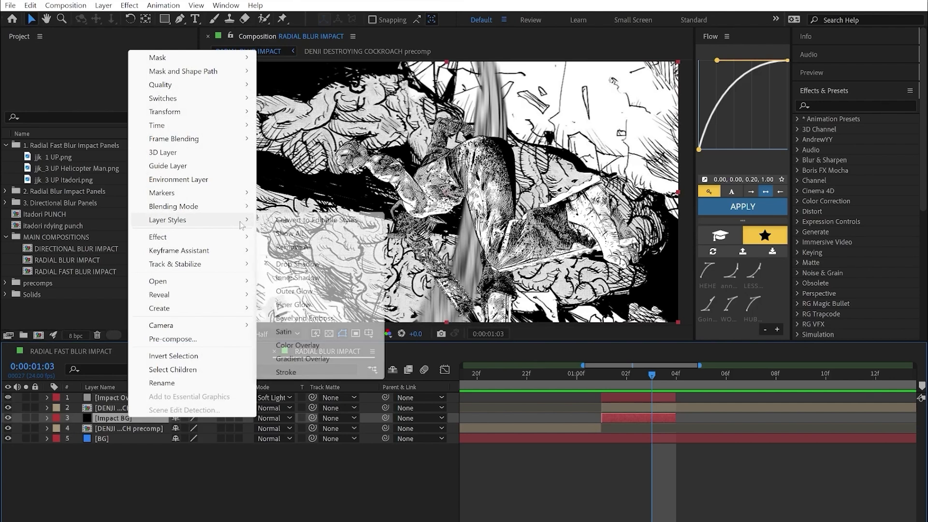
left_click(339, 345)
left_click(68, 459)
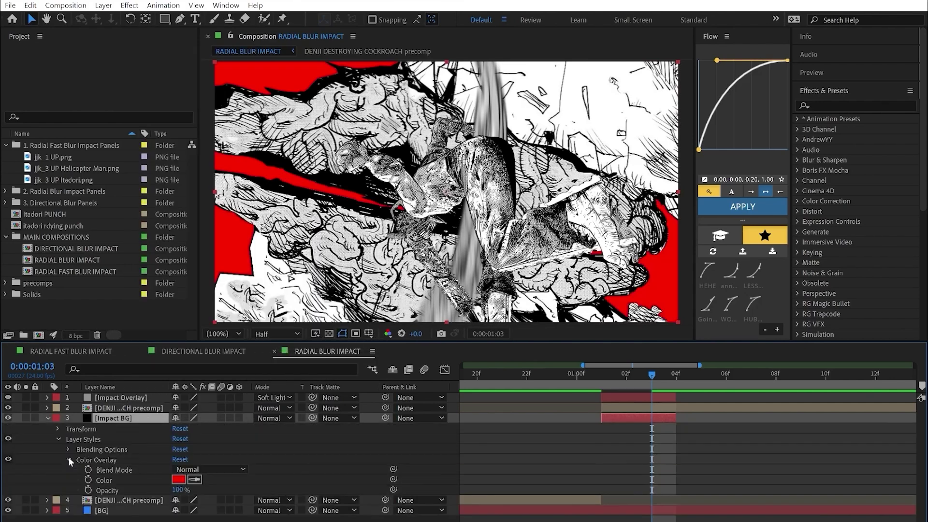
left_click_drag(631, 371, 602, 375)
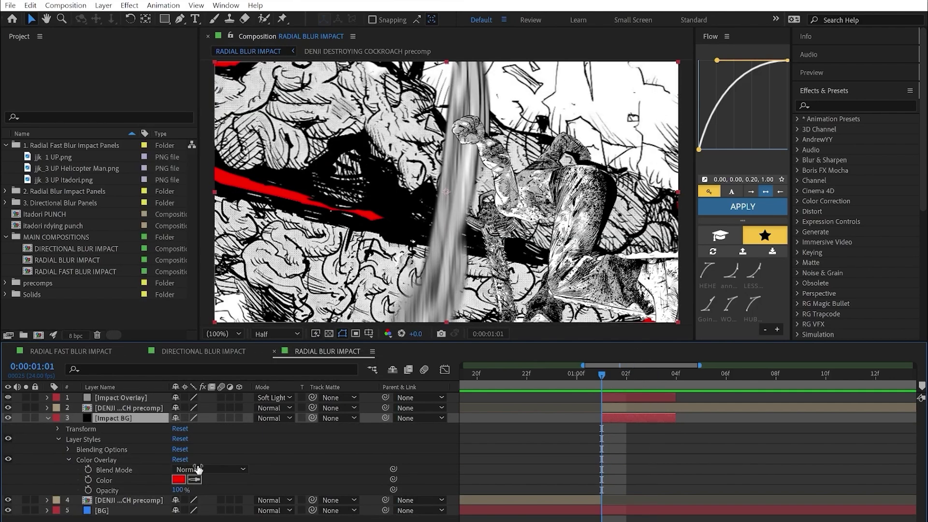
Keyframe the overlay colour black at 01:01 and 01:02, then white at 01:03.
left_click(179, 480)
type("ffffff")
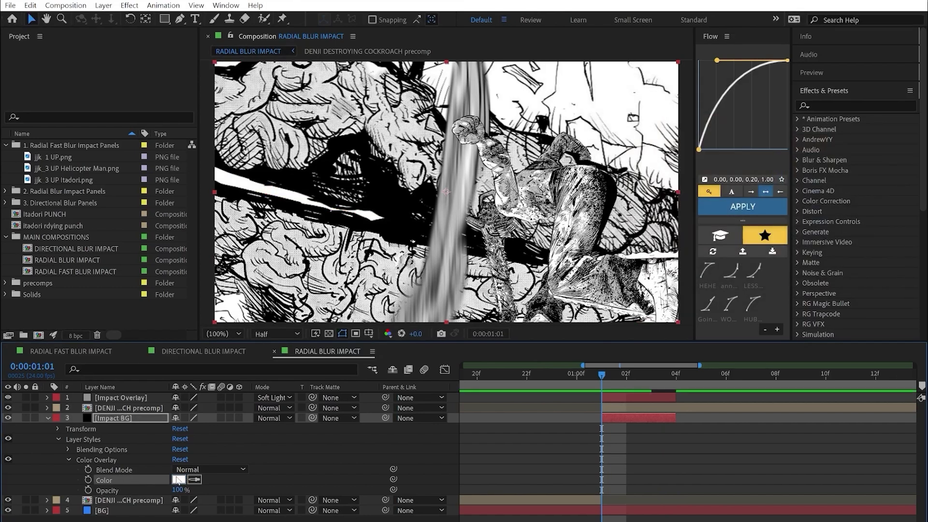
left_click(179, 479)
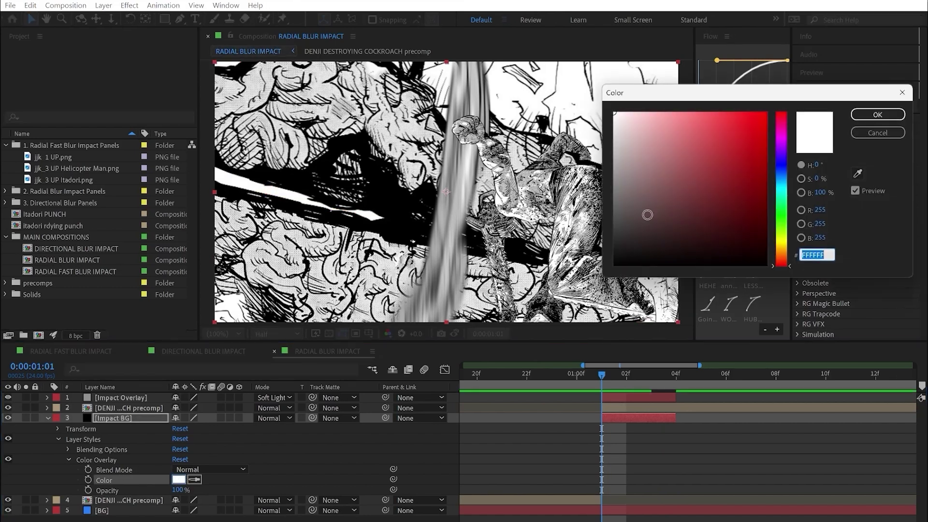
left_click(878, 115)
left_click(88, 480)
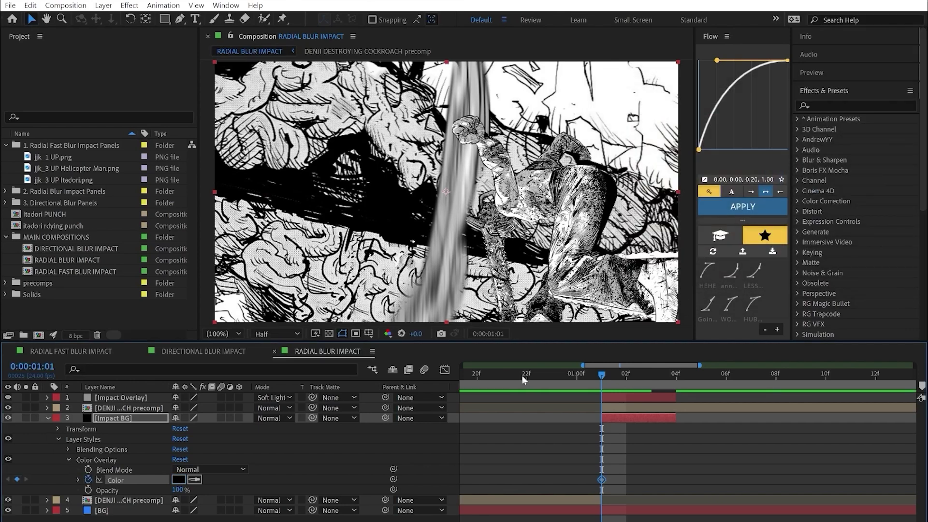
left_click(616, 381)
left_click(17, 479)
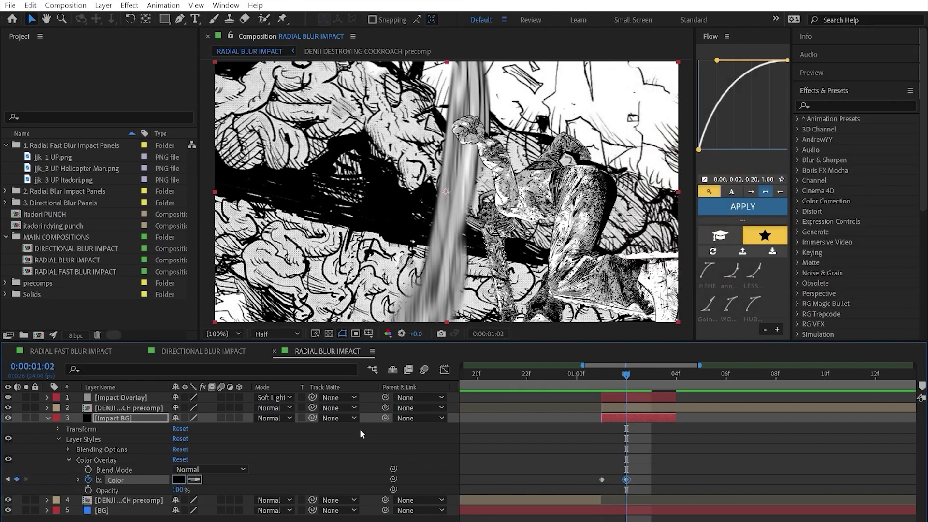
left_click(653, 380)
left_click(179, 479)
left_click(615, 114)
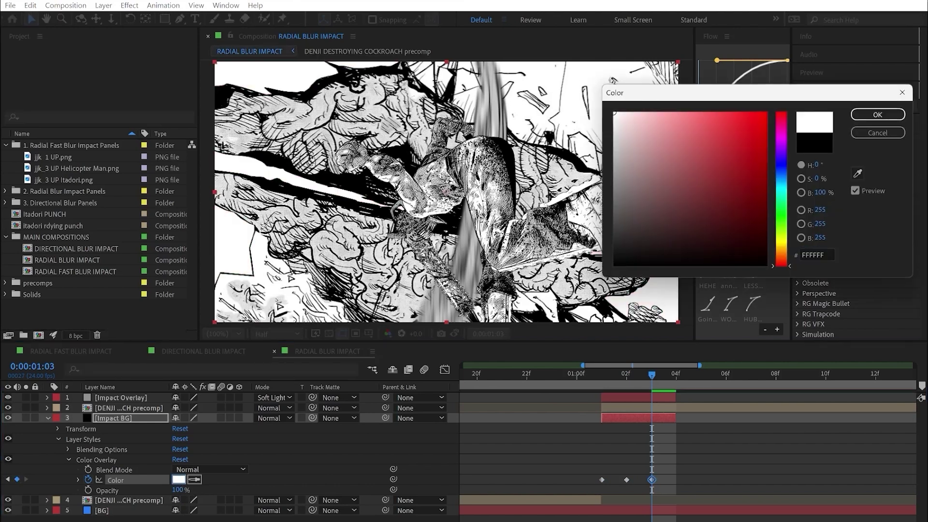
left_click(865, 116)
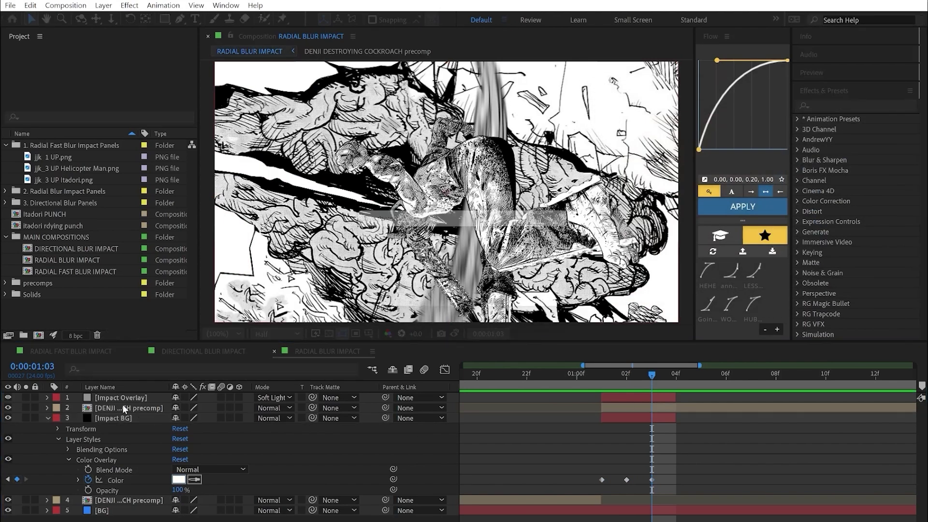
Give Impact Overlay a Gradient Overlay style with Hard Mix blending.
right_click(137, 398)
mouse_move(217, 202)
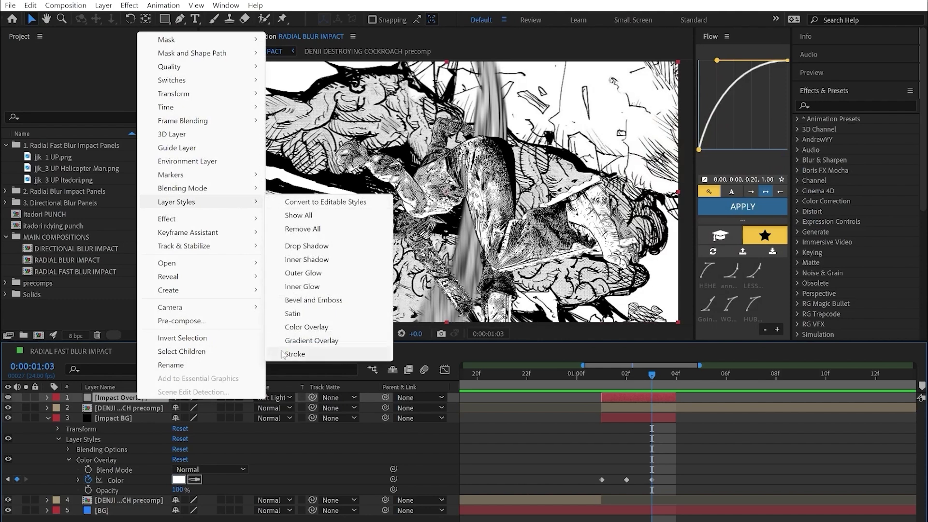
left_click(329, 341)
left_click(67, 438)
scroll(184, 440, "down", 1)
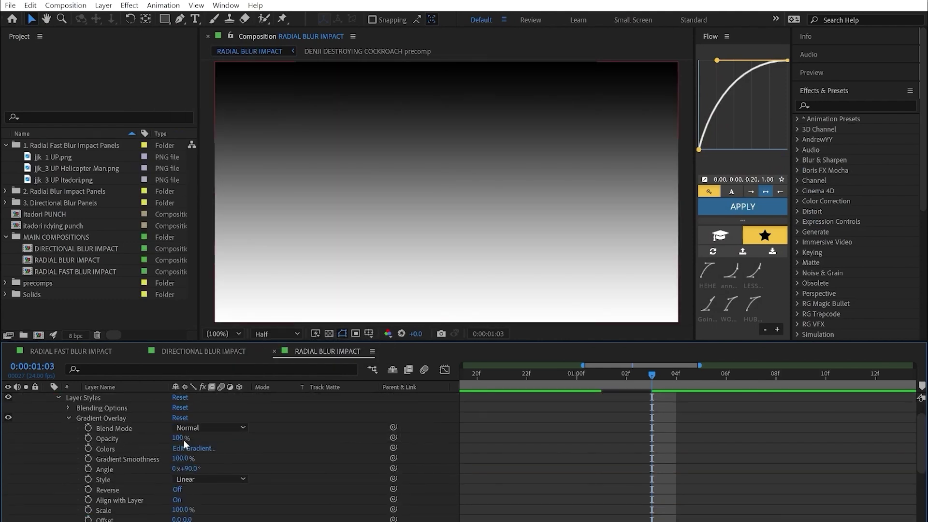
left_click(207, 428)
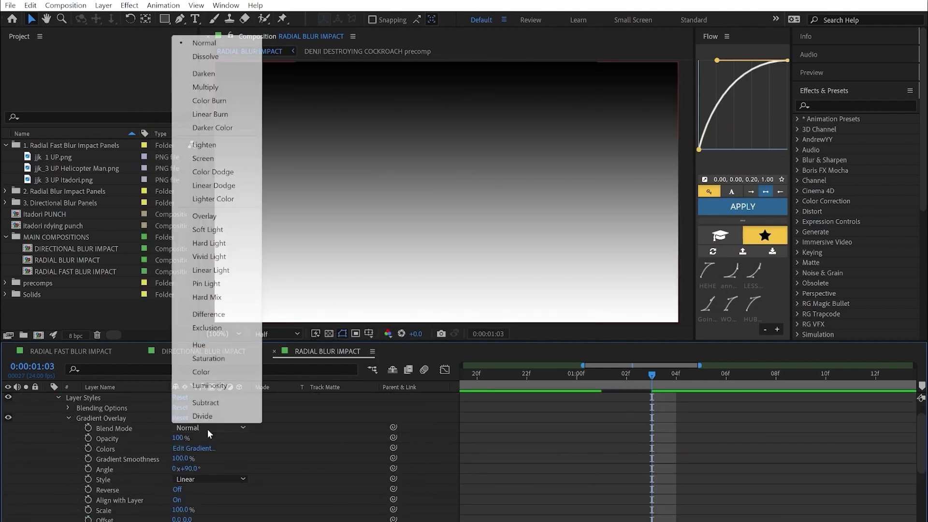
left_click(207, 297)
scroll(701, 445, "up", 1)
key("ctrl+grave")
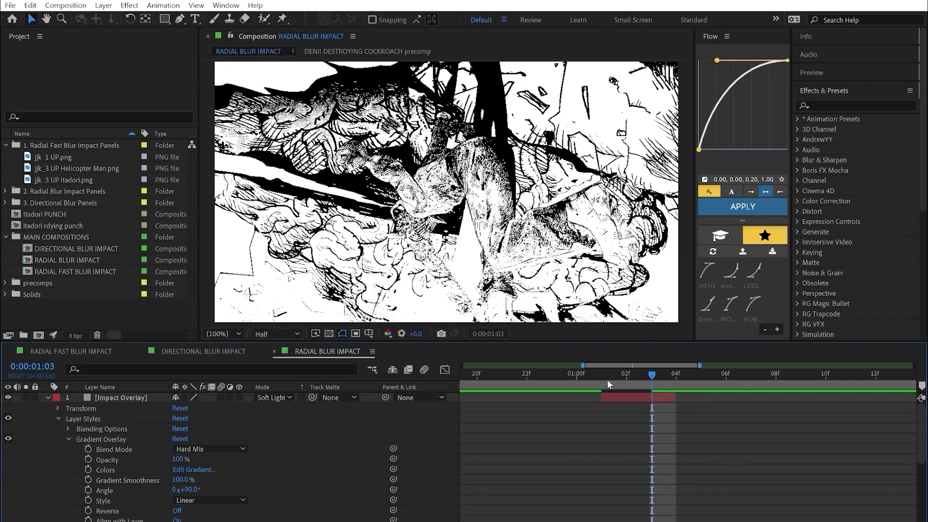
left_click(607, 379)
In the DENJI DESTROYING COCKROACH precomp, apply Radial Blur to the csmp2_2 UP Denji.png layer.
double_click(139, 424)
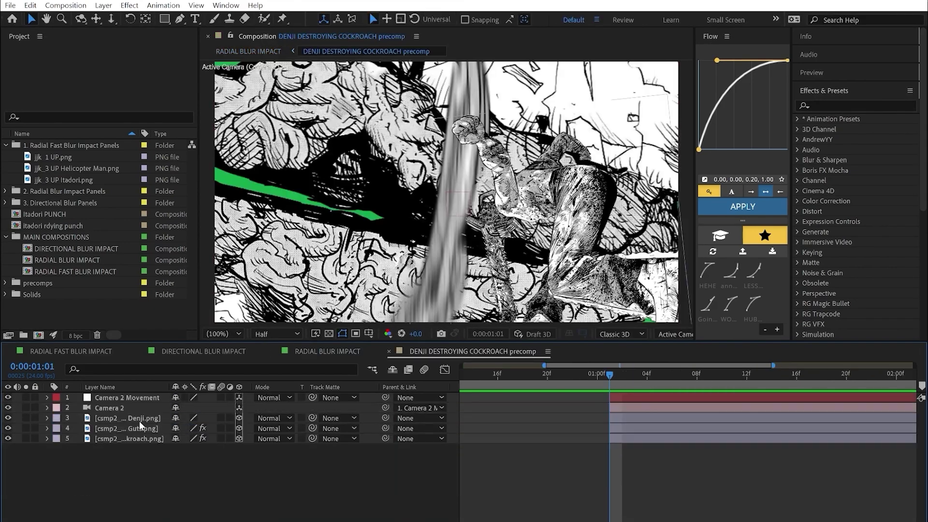
left_click(139, 420)
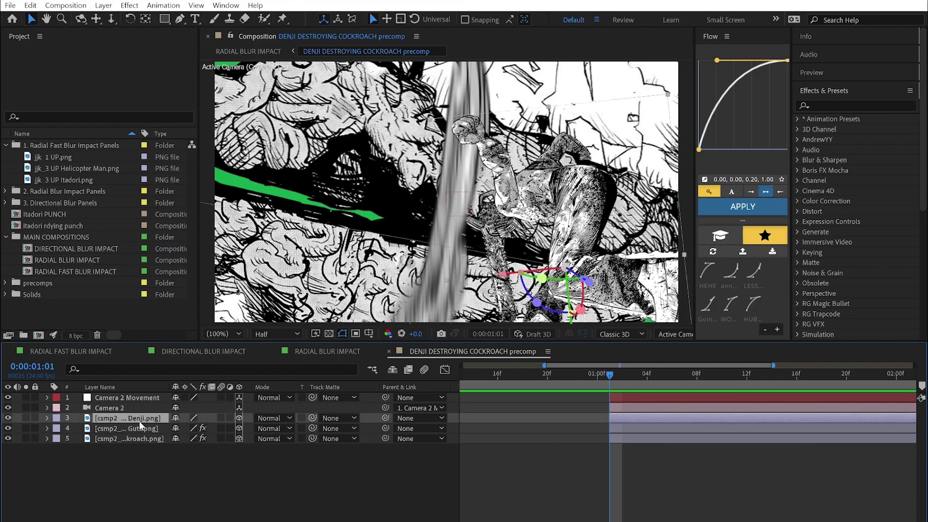
left_click(859, 102)
type("radial blur")
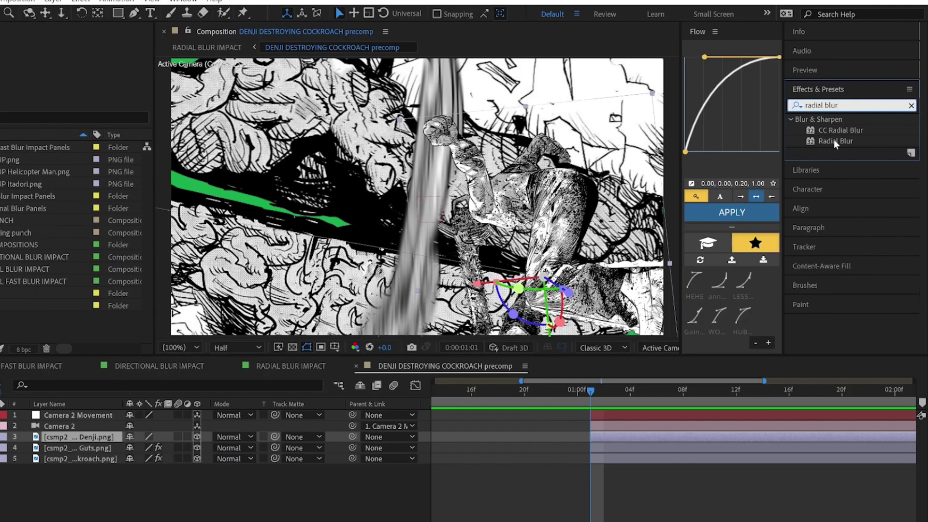
left_click_drag(793, 155, 622, 423)
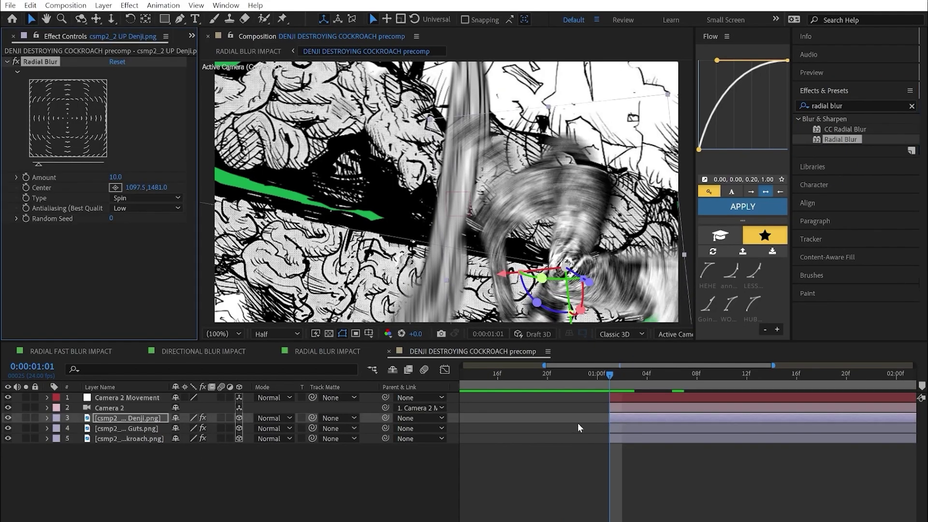
At 01:05, centre the Spin radial blur on the figure at 1305.1,1781.9.
left_click_drag(611, 379, 660, 382)
left_click(115, 188)
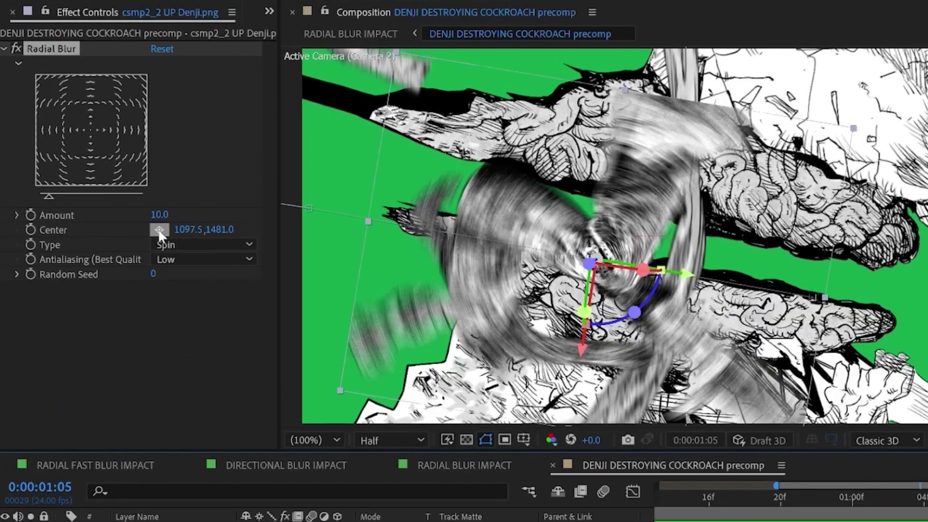
left_click(435, 271)
left_click(536, 289)
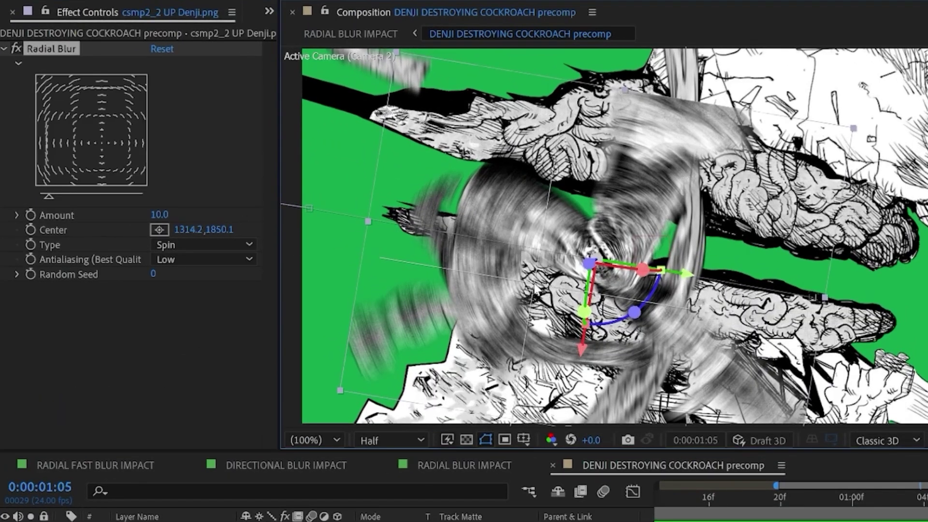
left_click_drag(532, 289, 543, 290)
left_click(807, 262)
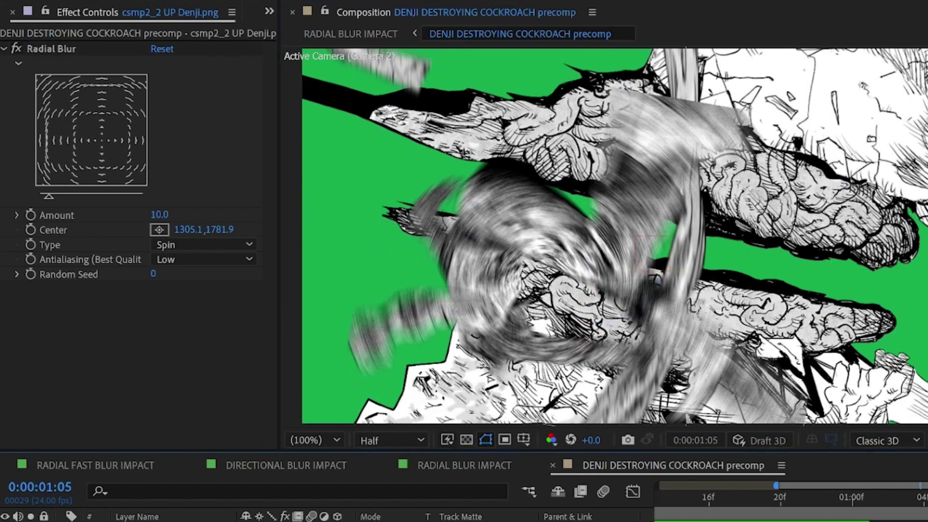
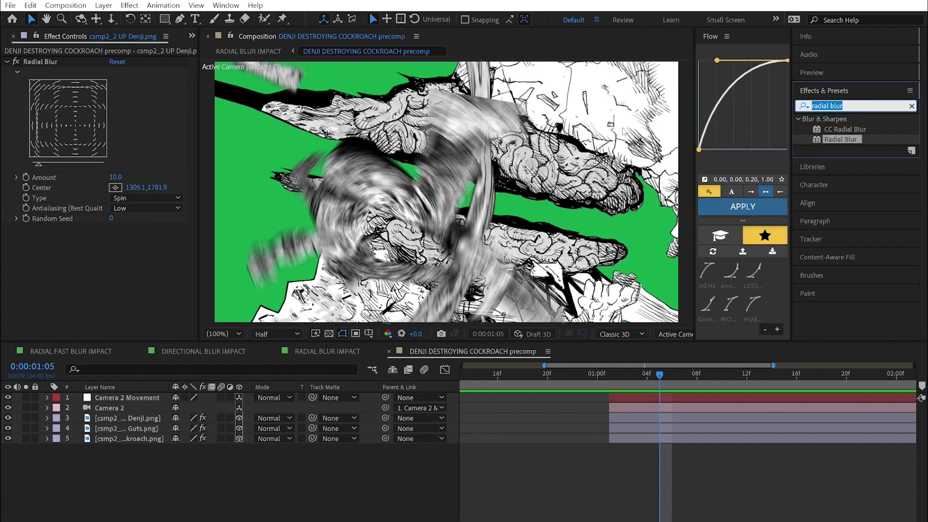
Apply Grow Bounds to the Denji layer above Radial Blur and enlarge its Pixels.
type("grow")
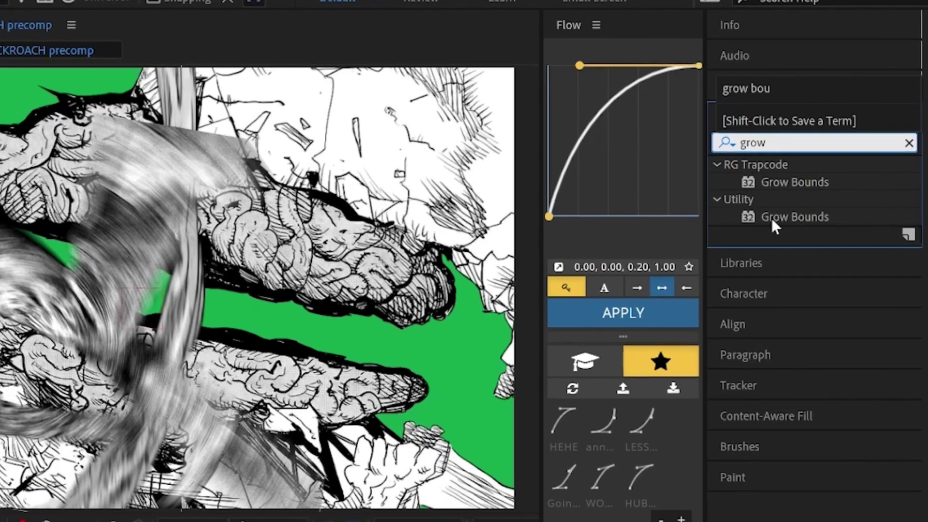
left_click_drag(783, 213, 665, 422)
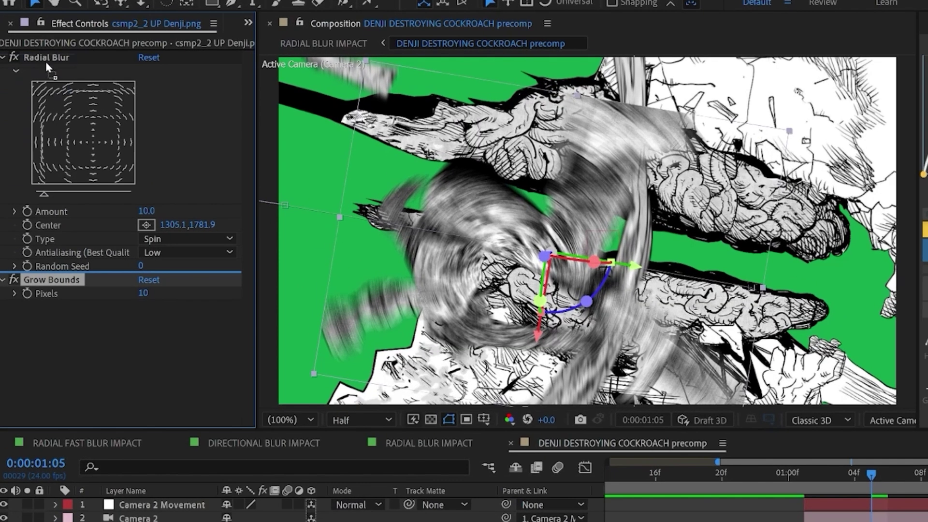
left_click_drag(52, 230, 50, 56)
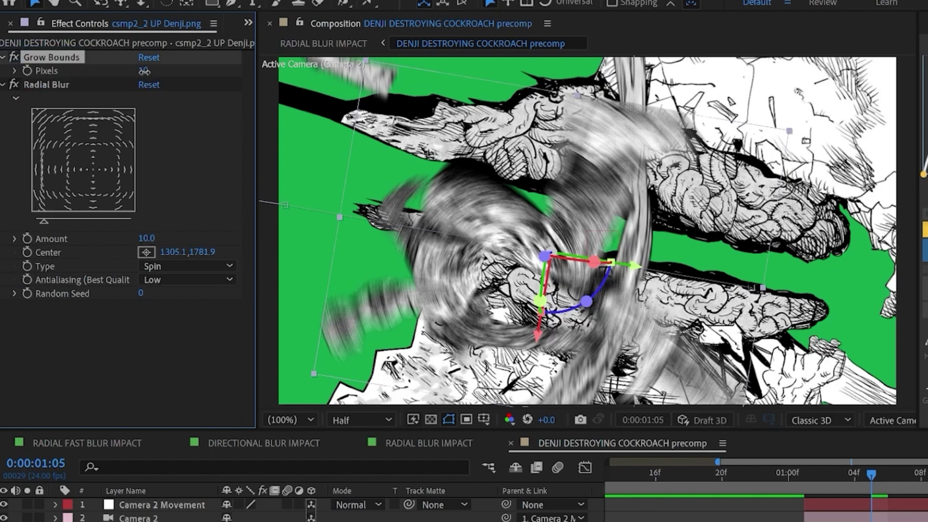
left_click_drag(144, 70, 476, 106)
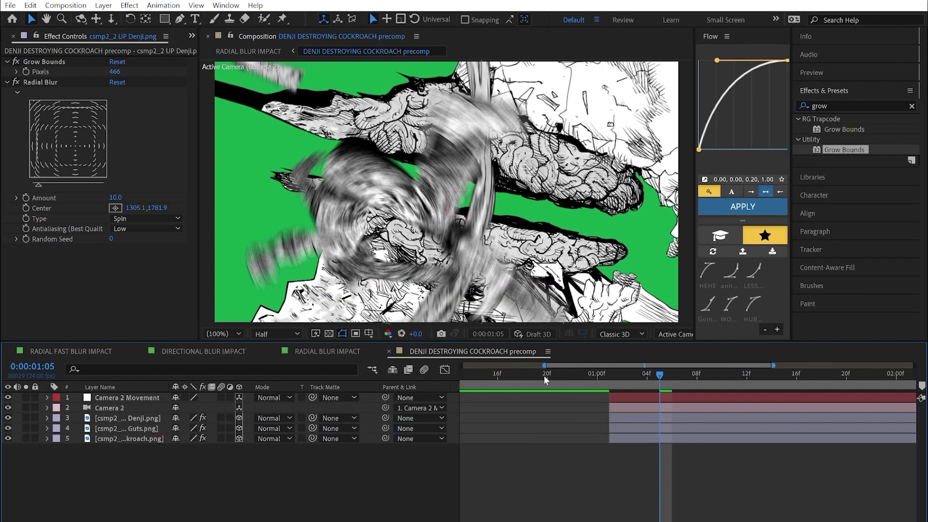
Keyframe the Denji Radial Blur Amount from 17 down to 0 at frame 1:08.
left_click(136, 418)
left_click_drag(122, 199, 122, 196)
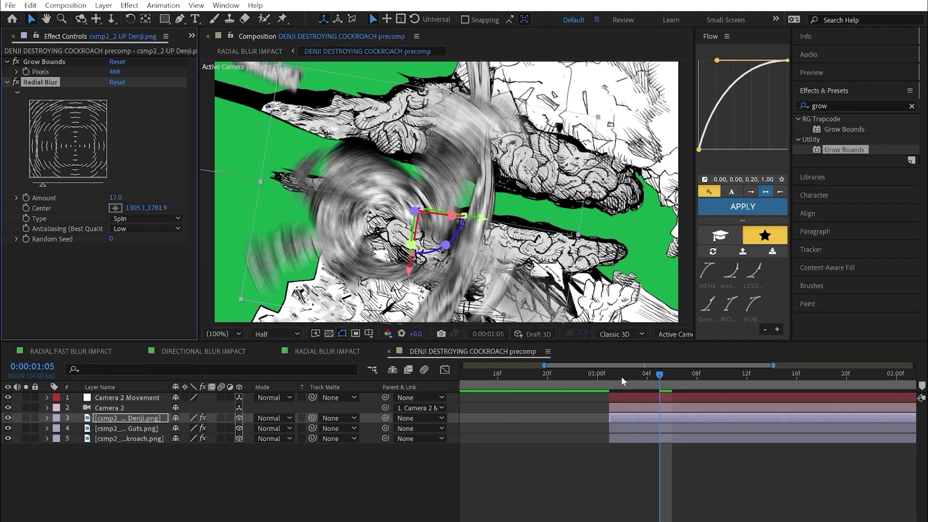
left_click_drag(622, 376, 672, 385)
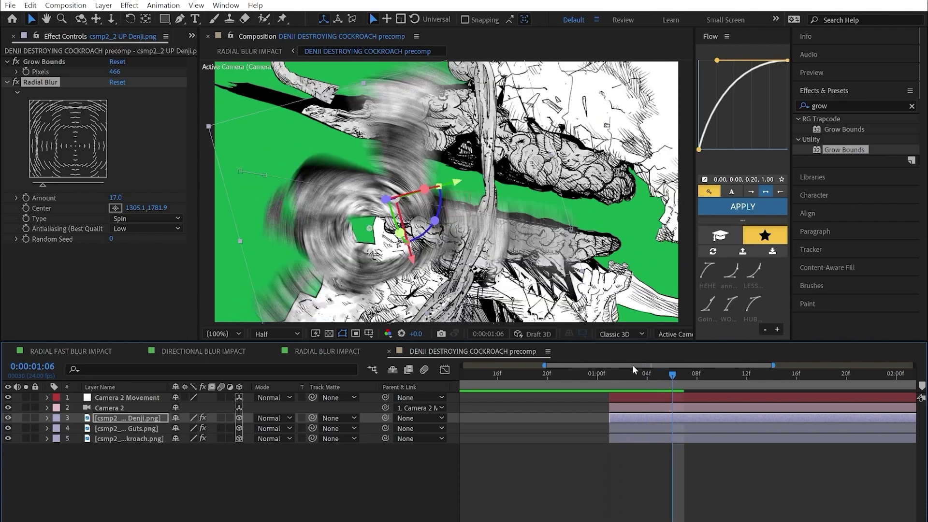
left_click(27, 198)
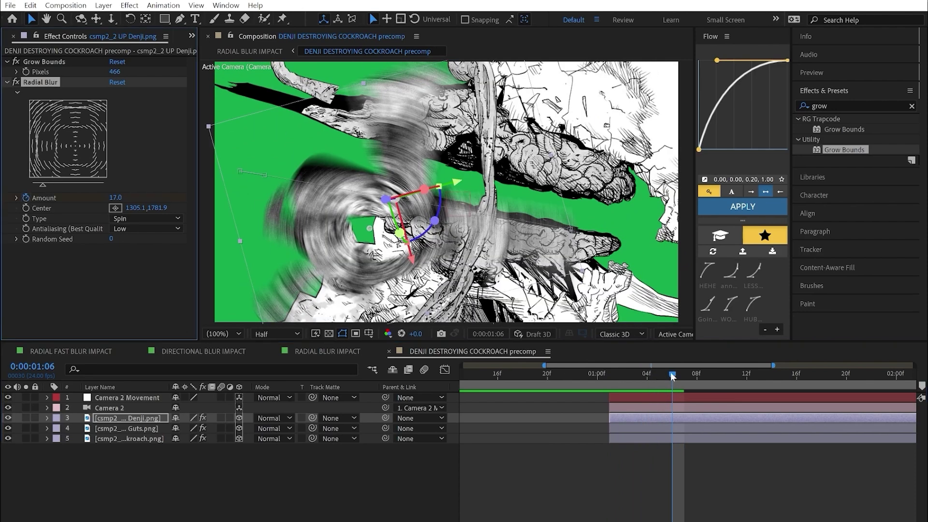
left_click_drag(672, 376, 696, 377)
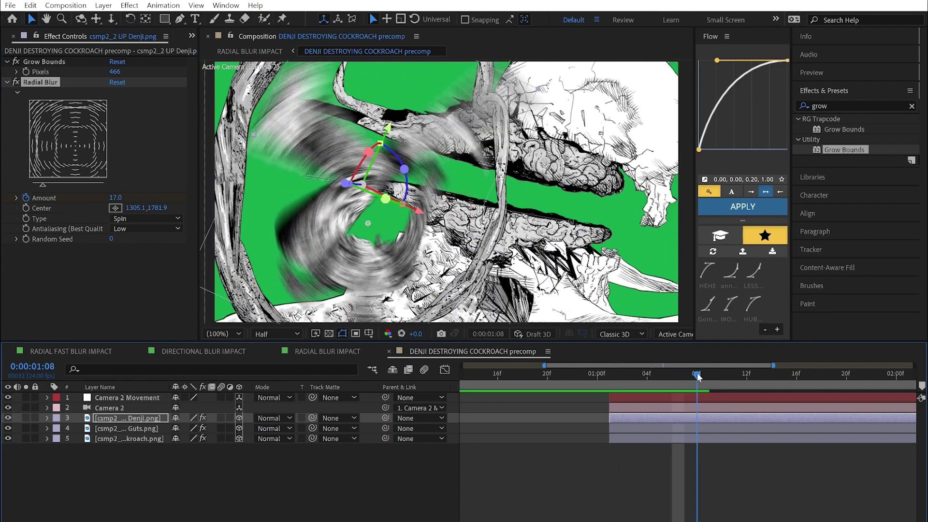
left_click(116, 198)
type("0")
key("Return")
left_click(766, 472)
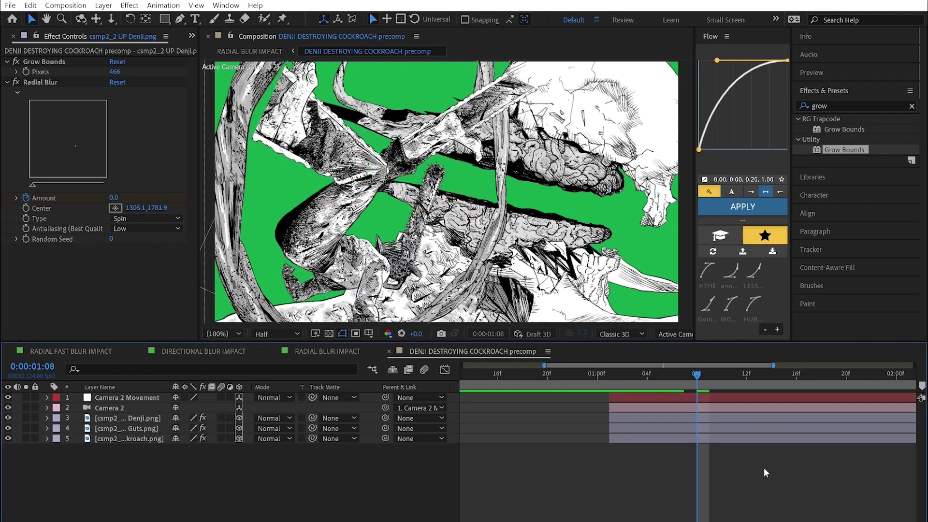
left_click_drag(682, 376, 610, 386)
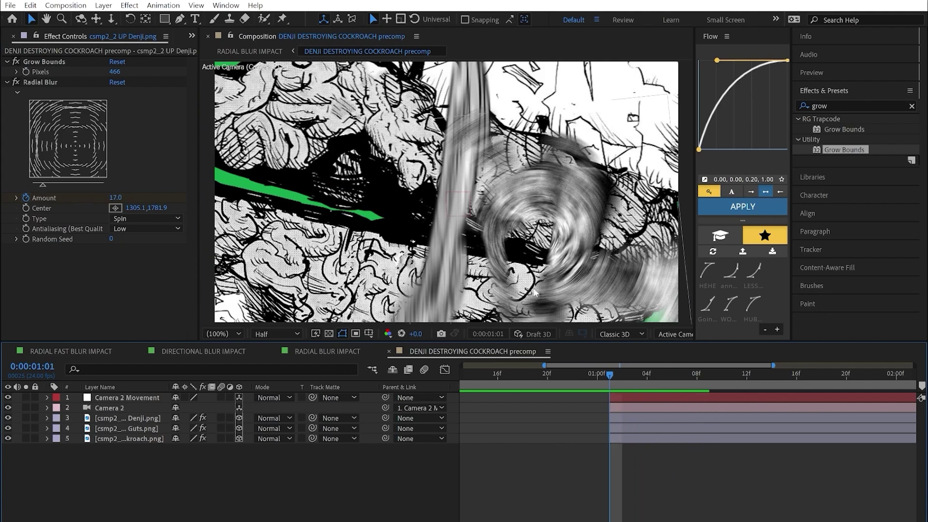
Add Directional Blur to the cockroach layer at 1:03 with Direction -44° and Blur Length 56.6.
left_click_drag(613, 375, 635, 375)
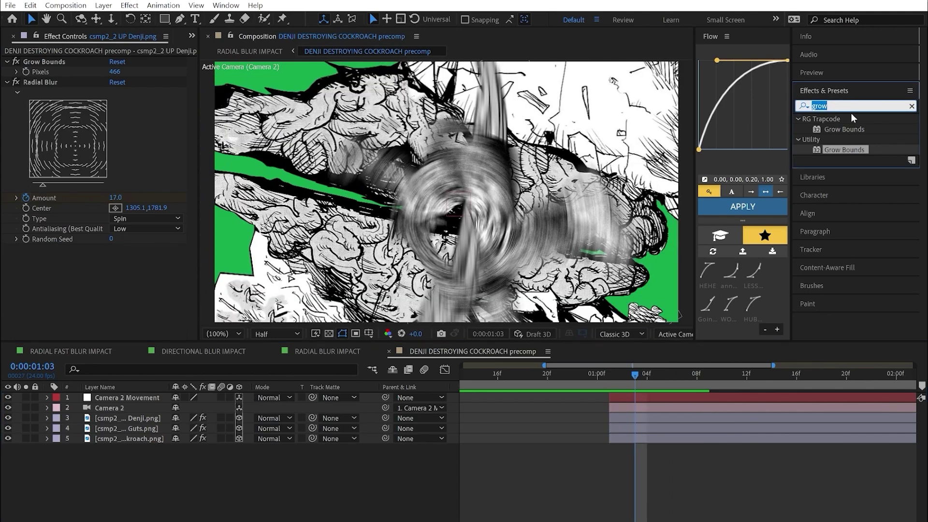
left_click(851, 106)
type("direc")
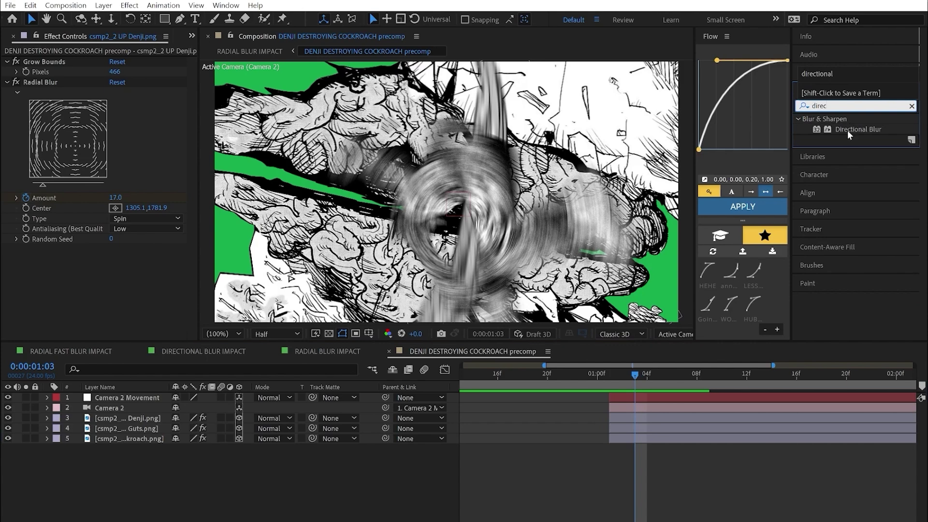
left_click_drag(848, 130, 643, 438)
left_click_drag(114, 146, 173, 113)
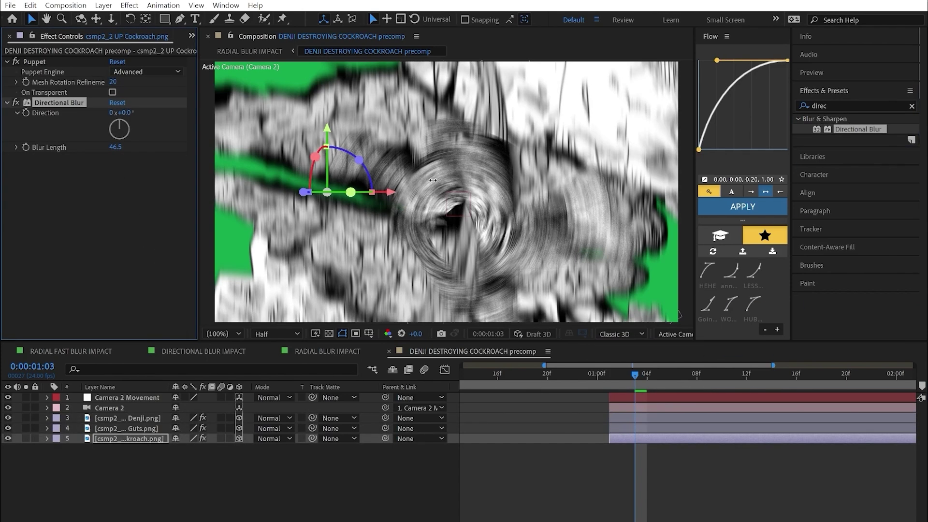
left_click_drag(128, 149, 177, 158)
left_click_drag(116, 113, 107, 116)
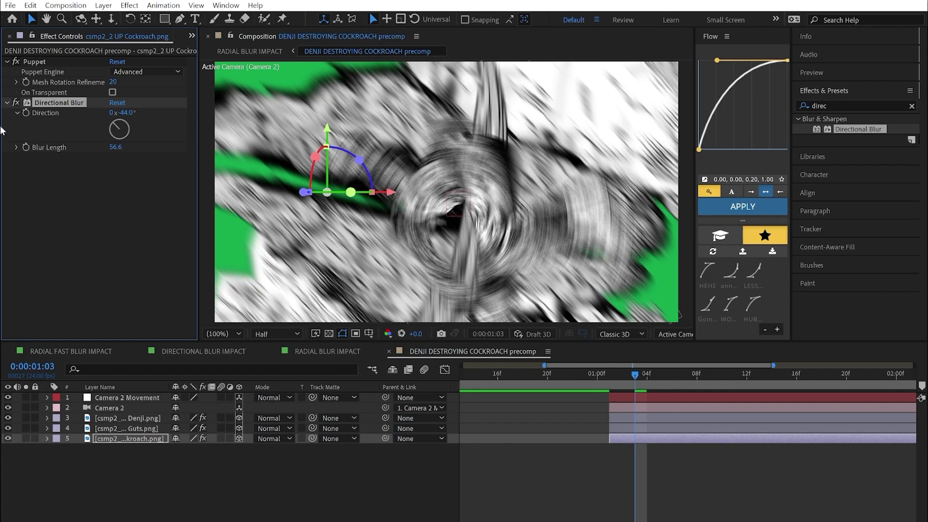
Keyframe the Blur Length to 0 at frame 1:05, then switch to the RADIAL BLUR IMPACT comp.
left_click_drag(637, 378, 660, 380)
left_click(115, 148)
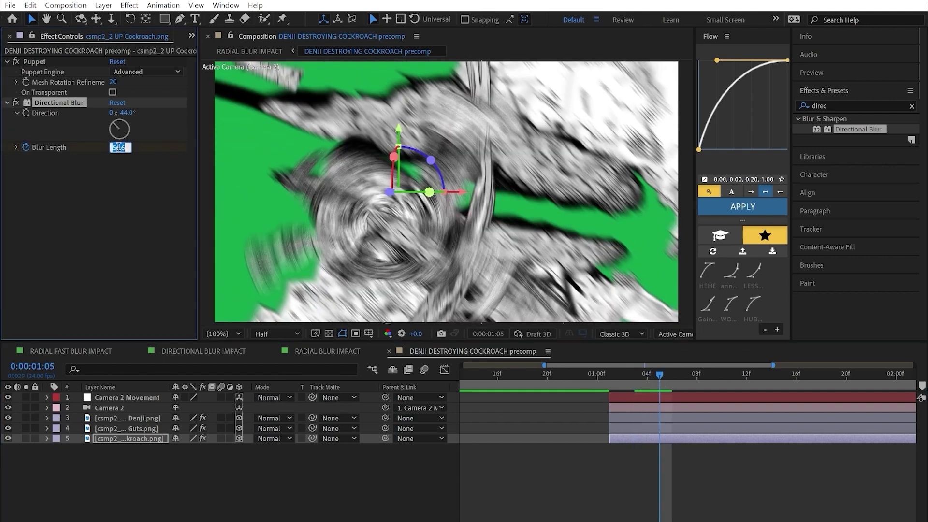
type("0")
key("Return")
left_click(728, 449)
left_click_drag(654, 375, 610, 373)
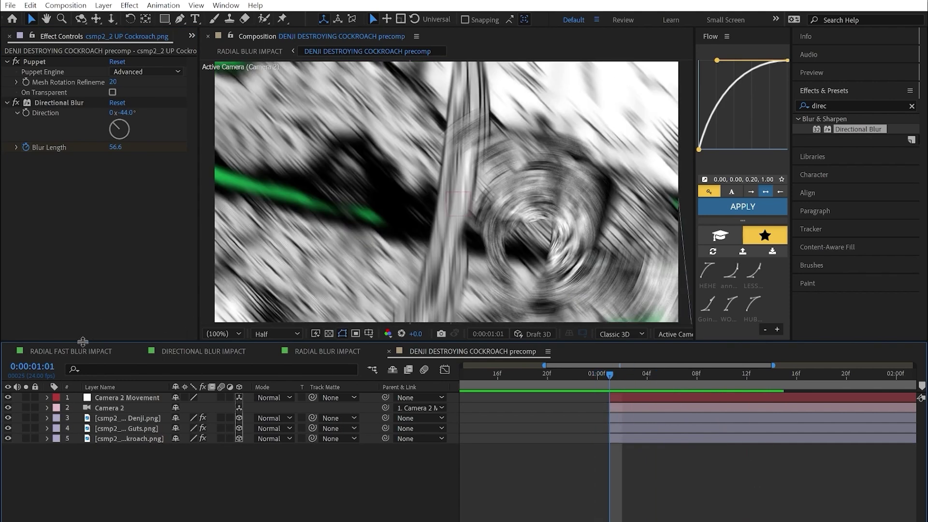
left_click(353, 352)
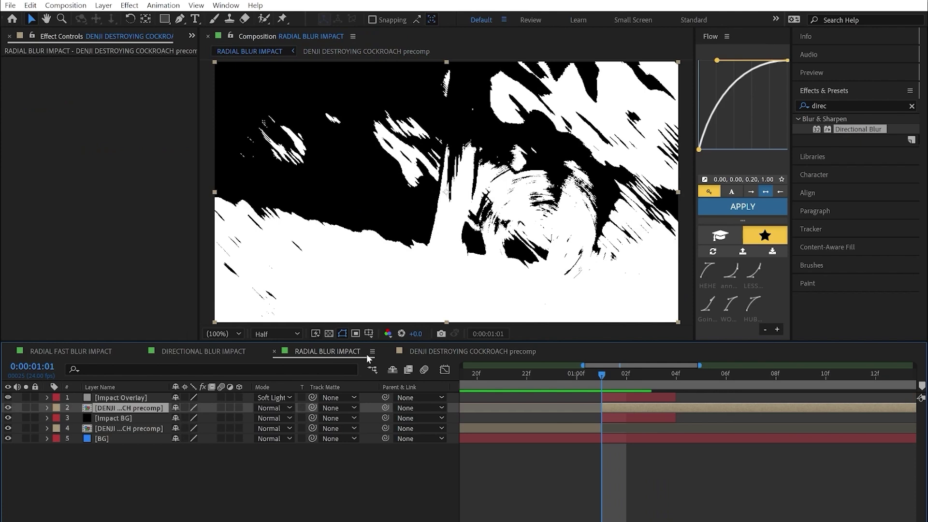
Play a quick preview of the RADIAL BLUR IMPACT animation.
left_click(630, 446)
key("space")
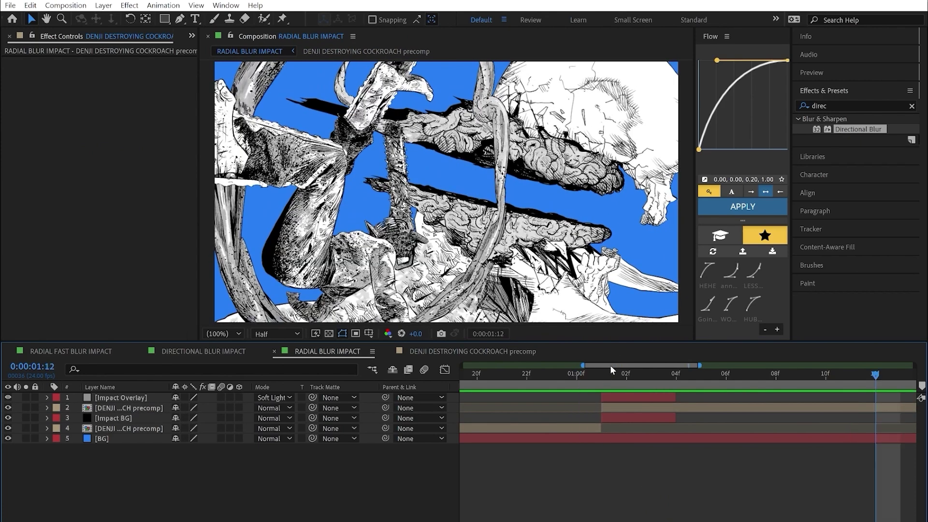
key("space")
Bring up the Impact Overlay layer's Gradient Overlay colours in the Gradient Editor.
left_click(48, 397)
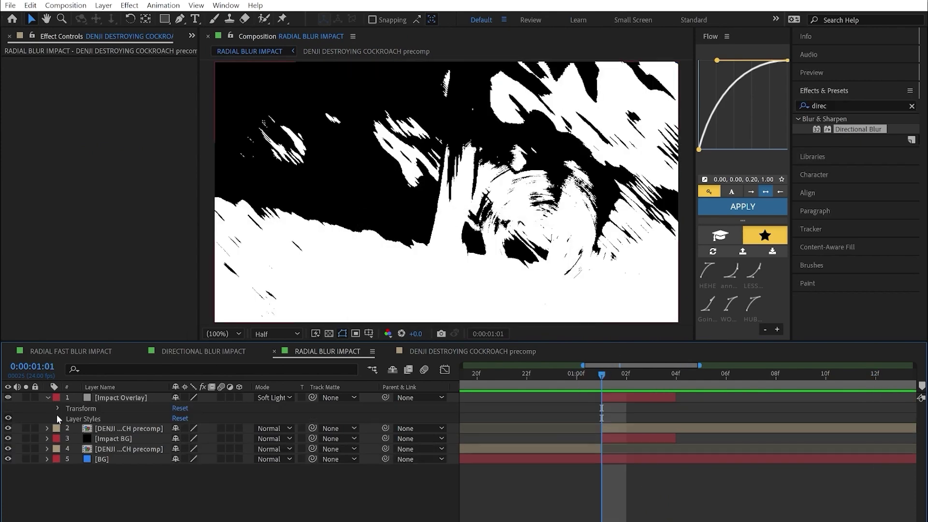
left_click(57, 418)
left_click(69, 438)
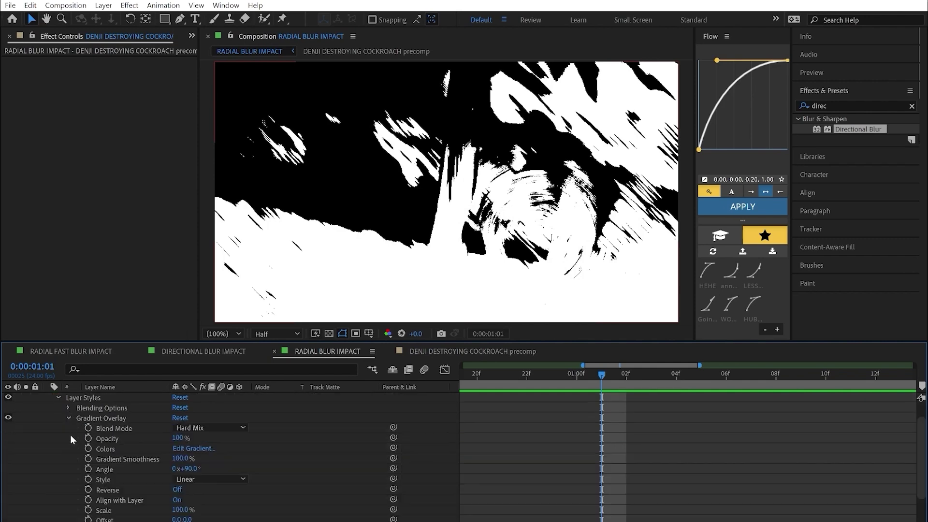
left_click(180, 449)
Darken both gradient stops to greys and set the first Colors keyframe.
mouse_move(624, 155)
left_mouse_down()
mouse_move(607, 197)
mouse_move(601, 290)
mouse_move(585, 250)
left_mouse_up()
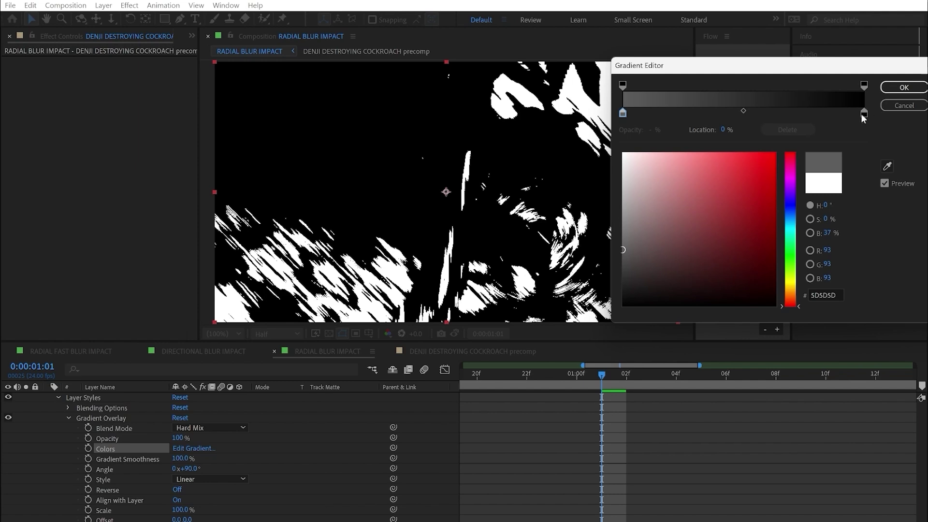
left_click(864, 113)
mouse_move(665, 248)
left_mouse_down()
mouse_move(626, 265)
mouse_move(623, 229)
left_mouse_up()
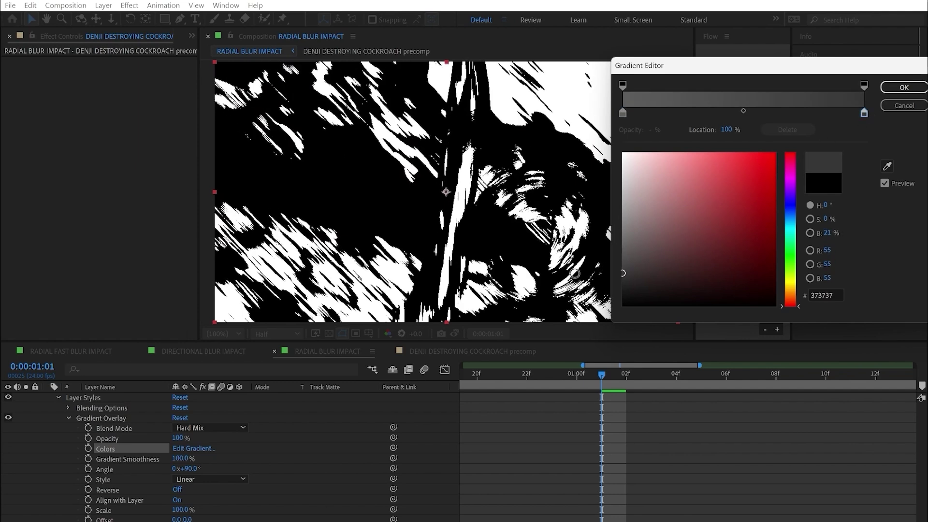
left_click(623, 113)
left_click_drag(617, 269, 659, 265)
left_click(919, 90)
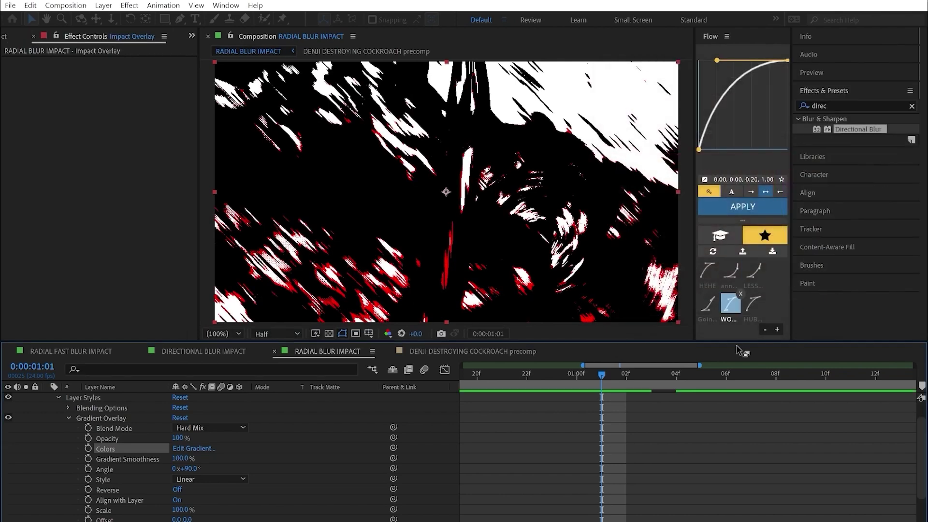
left_click(88, 449)
At frame 1:02, lighten both gradient colour stops for a second Colors keyframe.
left_click(616, 373)
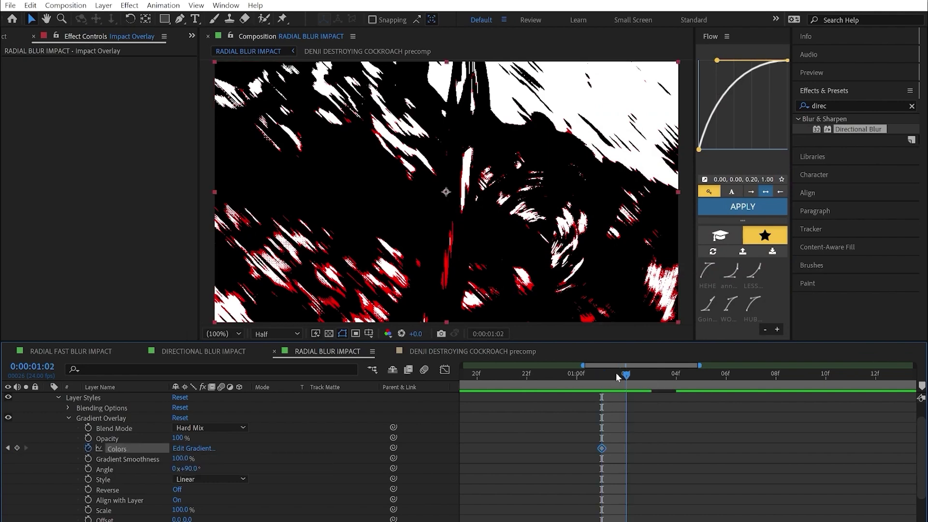
left_click(457, 441)
left_click(194, 449)
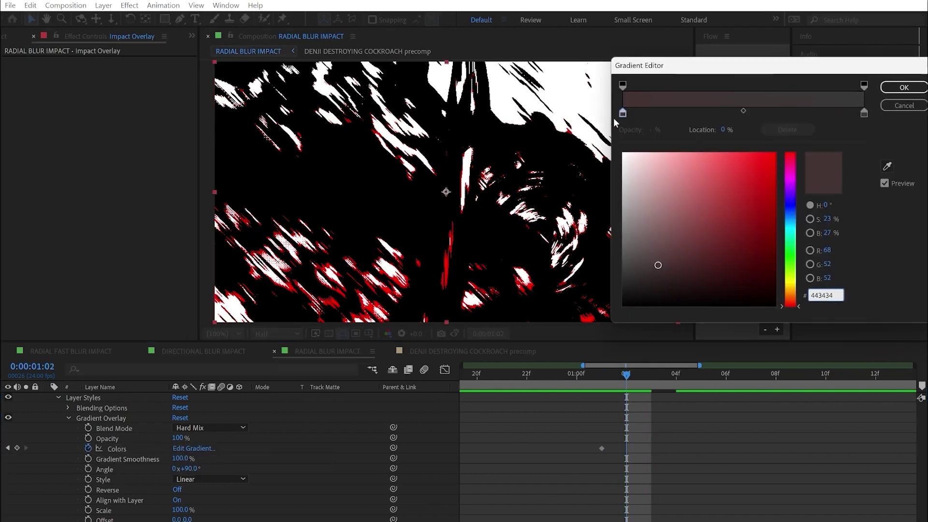
left_click(622, 113)
left_click_drag(658, 253, 658, 251)
left_click(865, 112)
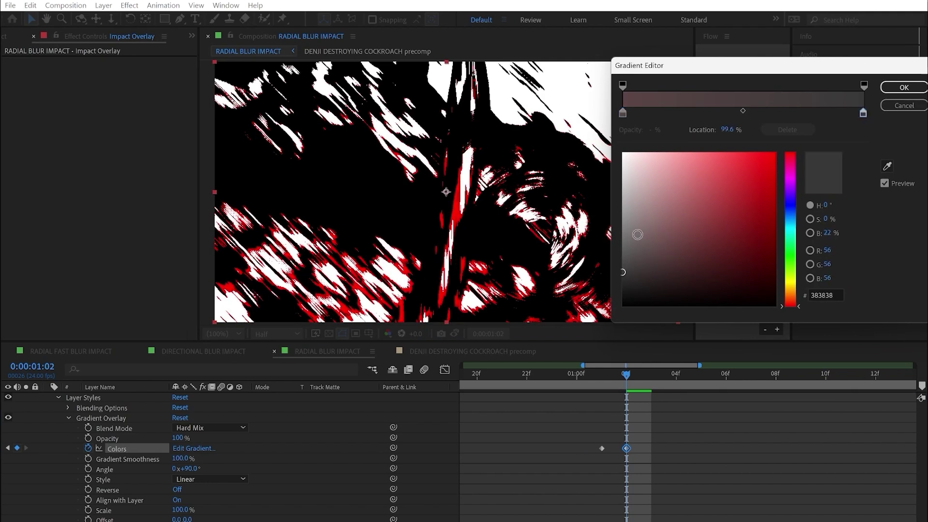
left_click_drag(623, 272, 629, 250)
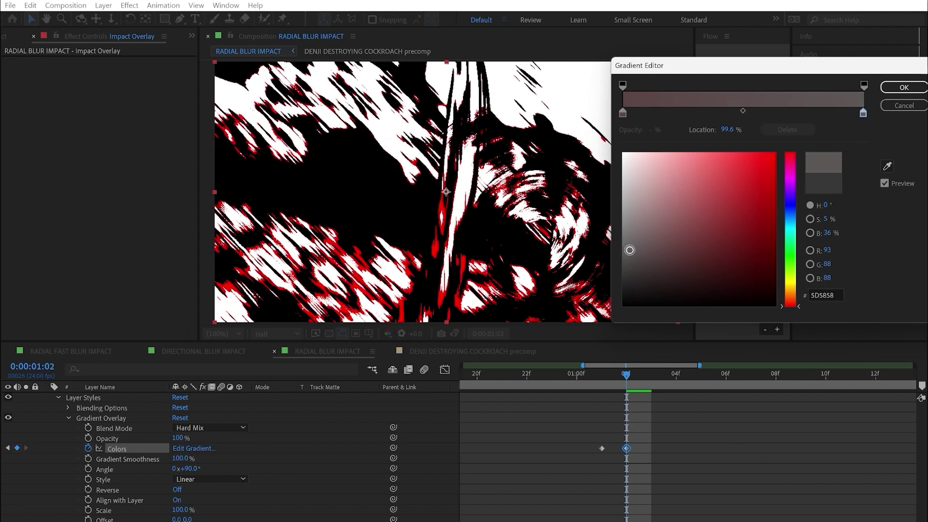
left_click(883, 96)
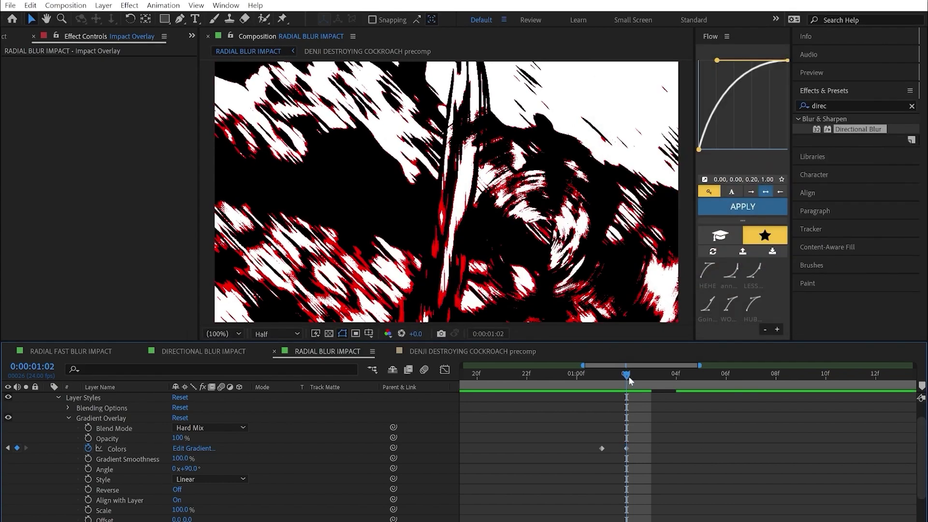
At frame 1:03, brighten the gradient further, ending on reddish 8D5252.
key("Page_Down")
left_click(194, 448)
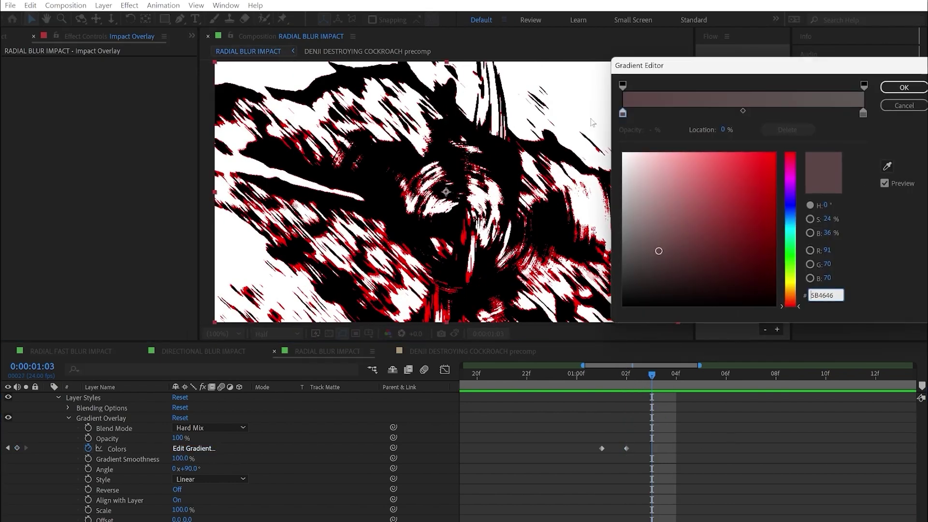
left_click(623, 112)
mouse_move(647, 228)
left_mouse_down()
mouse_move(647, 191)
mouse_move(633, 232)
mouse_move(654, 205)
mouse_move(689, 221)
left_mouse_up()
left_click(863, 113)
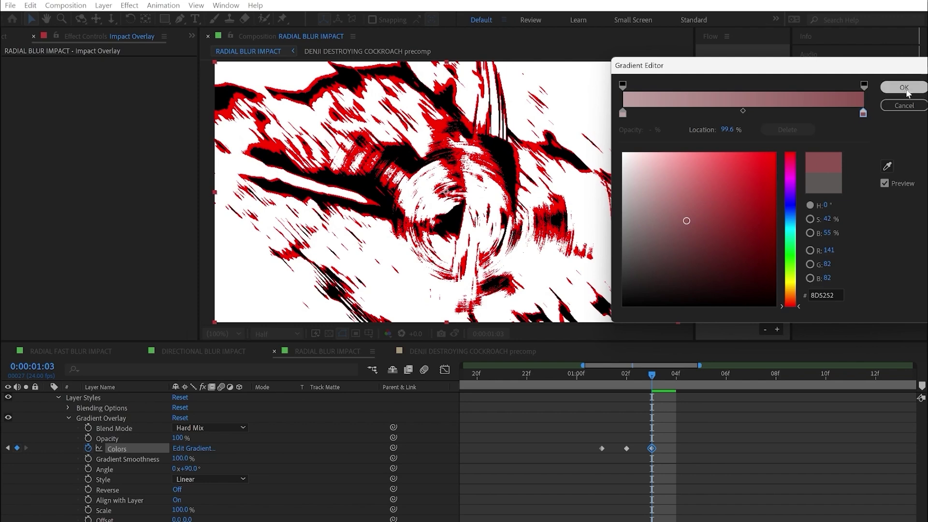
left_click(904, 88)
left_click_drag(651, 378, 543, 378)
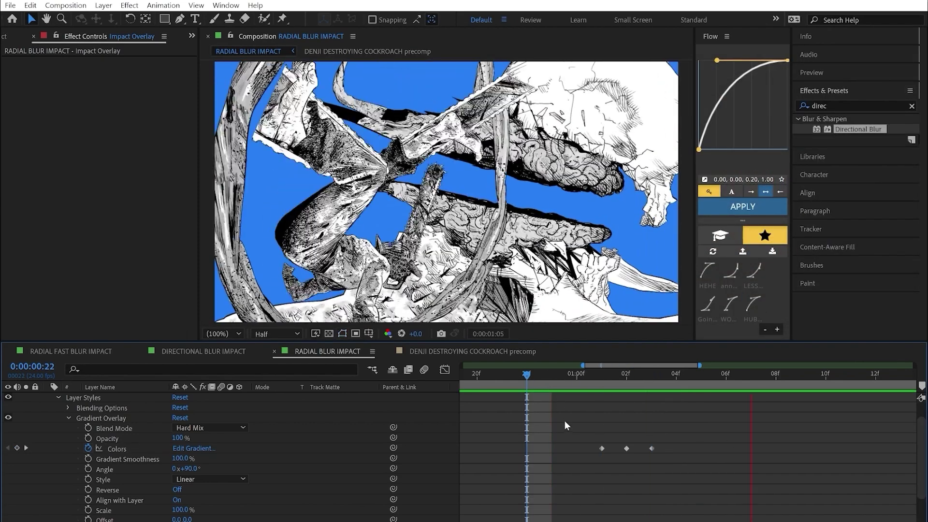
Preview the impact flash, inspect frame 1:03, and collapse all layer properties.
scroll(552, 380, "down", 3)
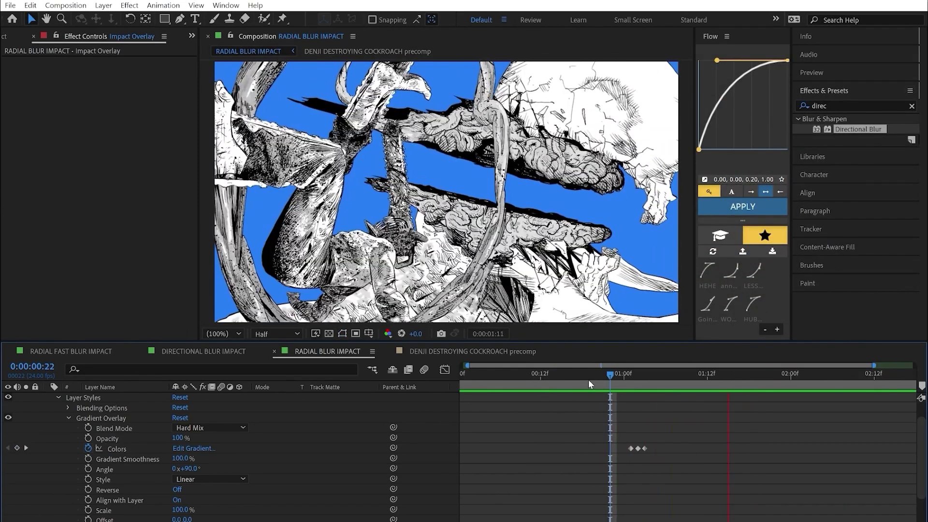
left_click(575, 376)
key("space")
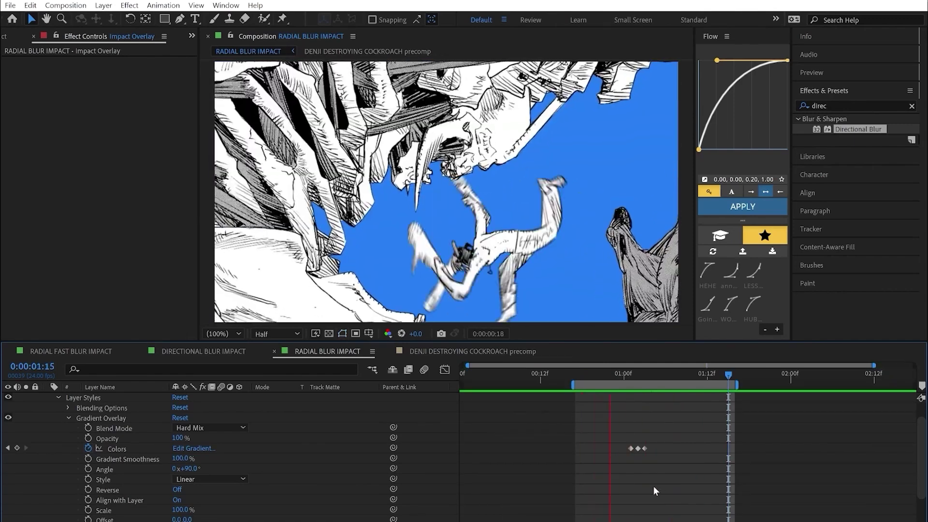
left_click_drag(624, 376, 646, 382)
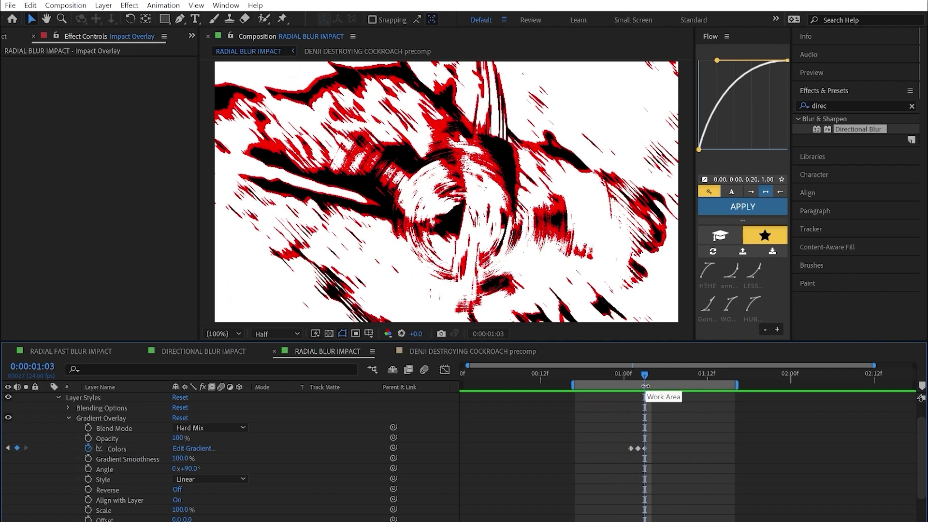
key("ctrl+grave")
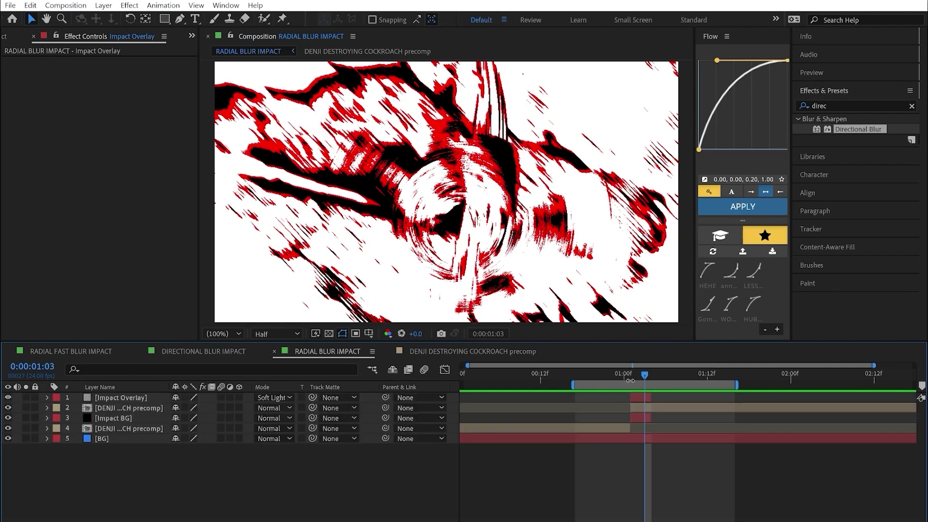
left_click(631, 376)
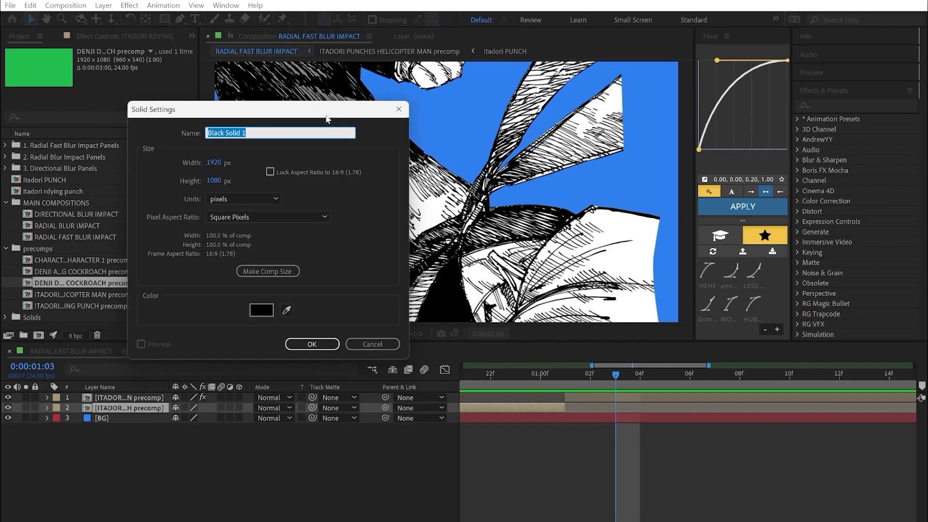
Create the Impact Overlay solid and give Impact BG a white FFFFFF Color Overlay.
type("Impact BG")
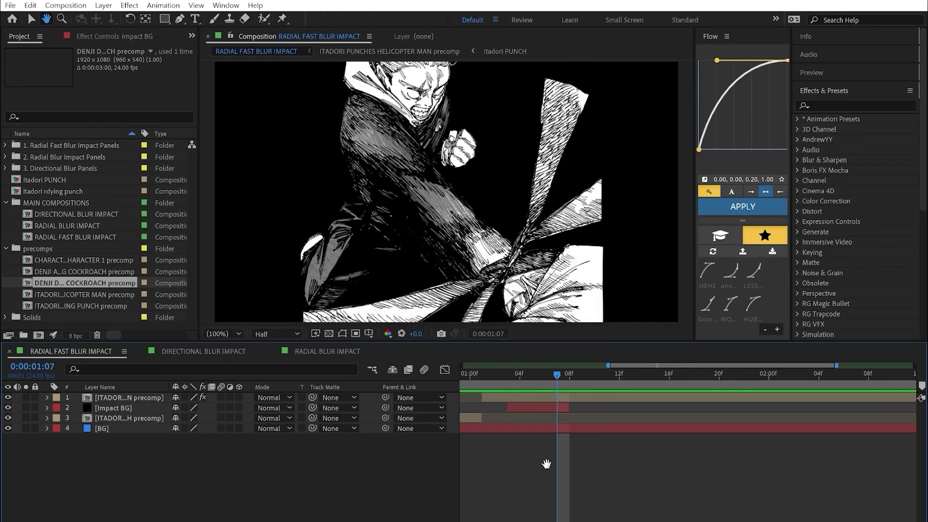
right_click(537, 409)
mouse_move(576, 212)
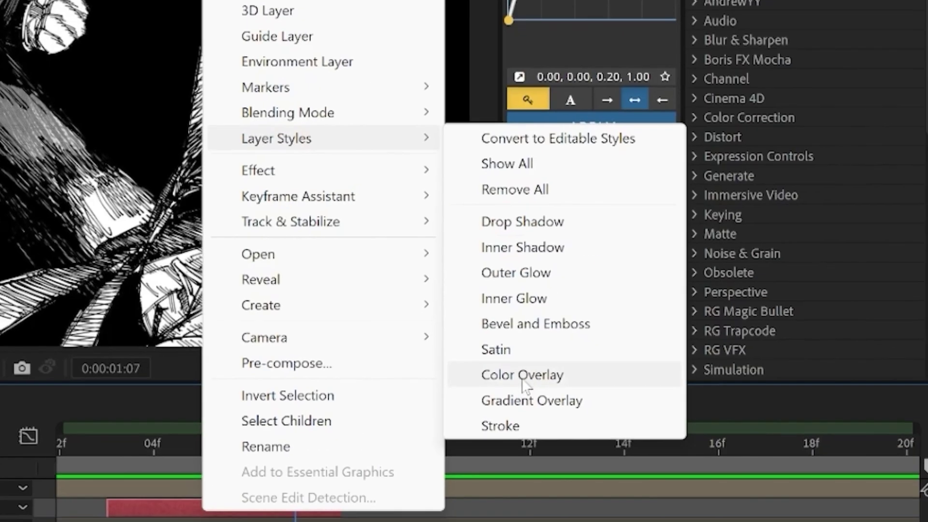
left_click(530, 375)
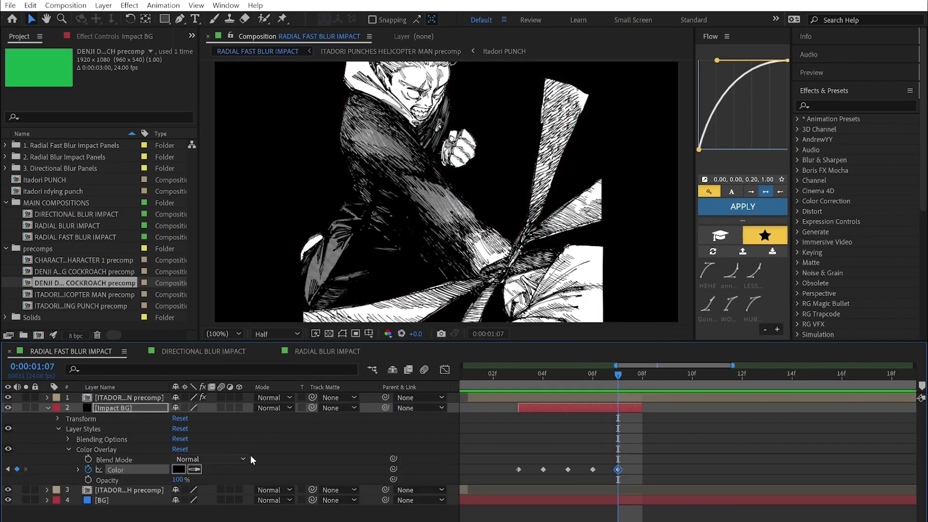
left_click(178, 469)
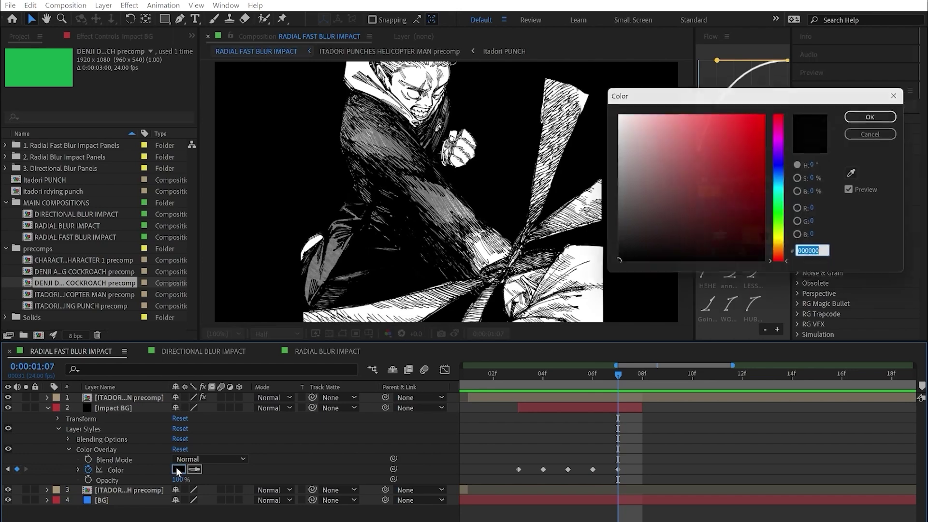
left_click_drag(624, 217, 614, 112)
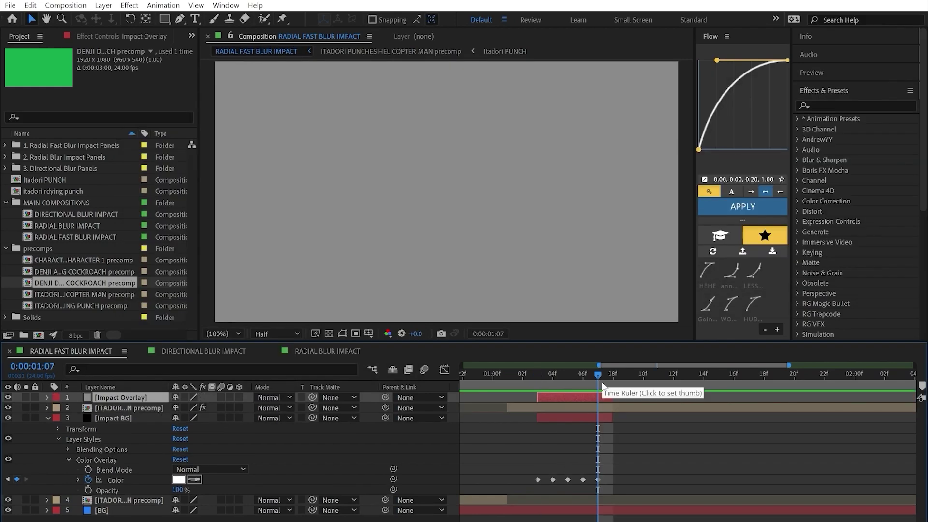
Set the Impact Overlay layer's blending mode to Soft Light.
right_click(131, 398)
mouse_move(205, 186)
left_click(427, 305)
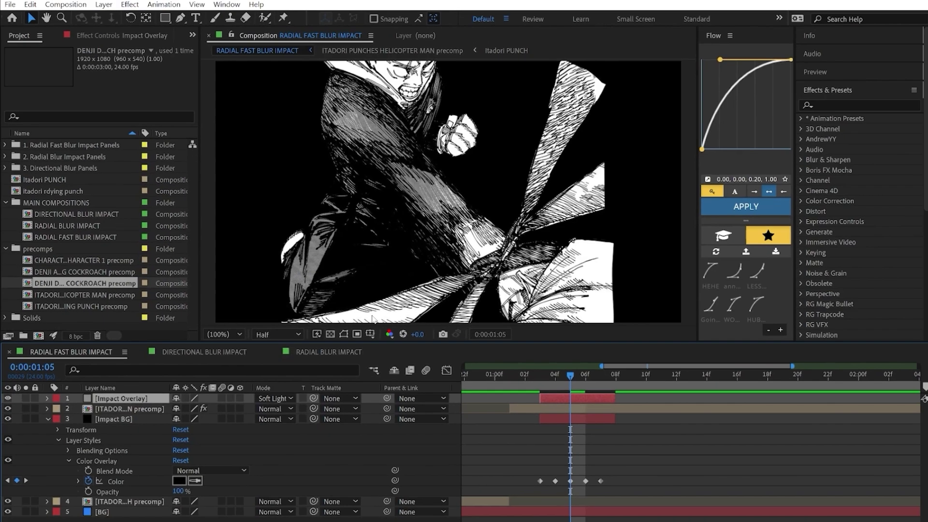
Add a Gradient Overlay style to Impact Overlay with Hard Mix blend mode.
right_click(178, 496)
mouse_move(238, 192)
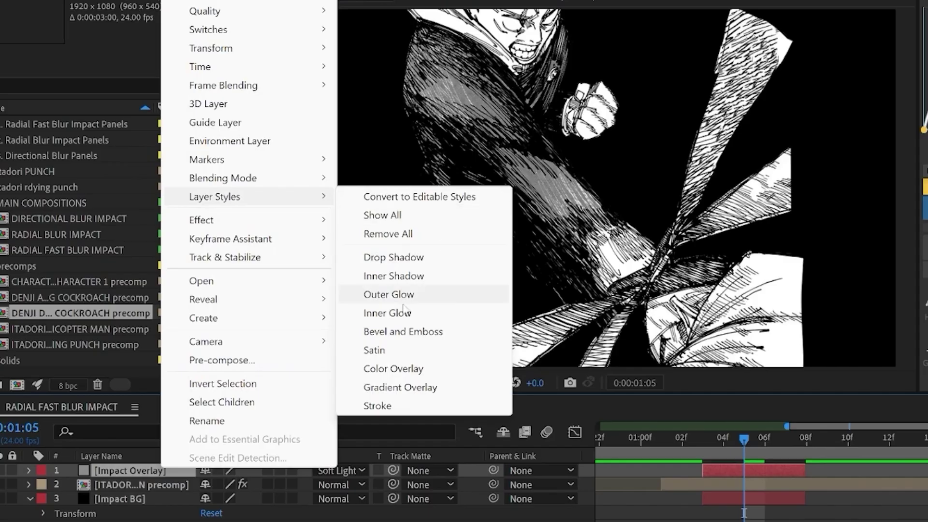
left_click(412, 392)
left_click(251, 511)
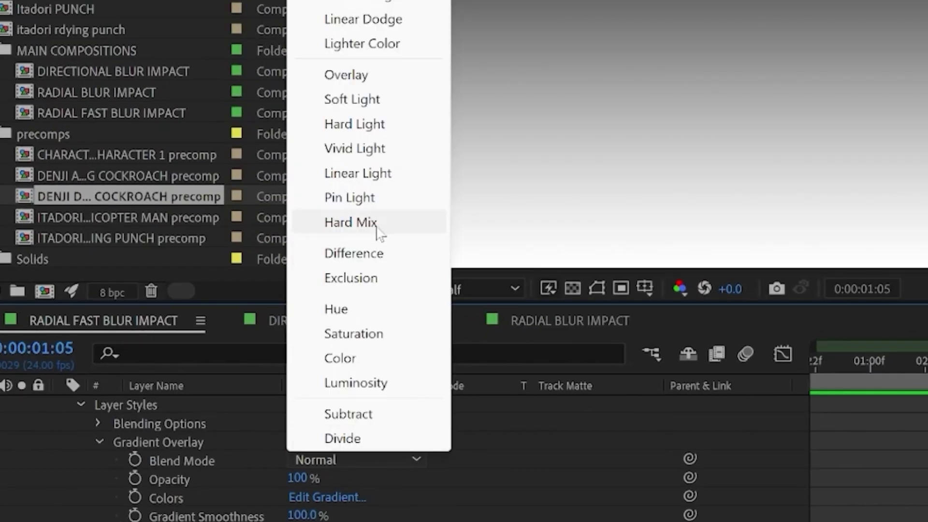
left_click(350, 223)
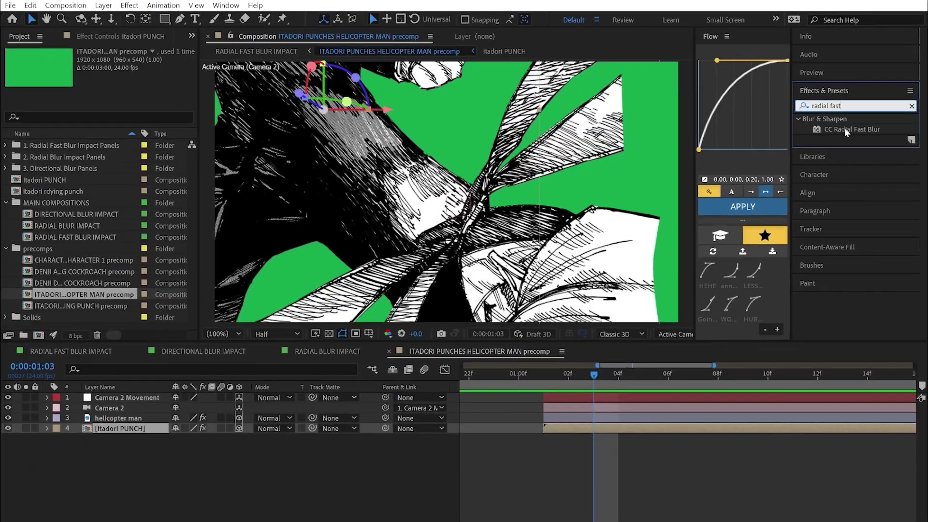
left_click_drag(789, 190, 401, 521)
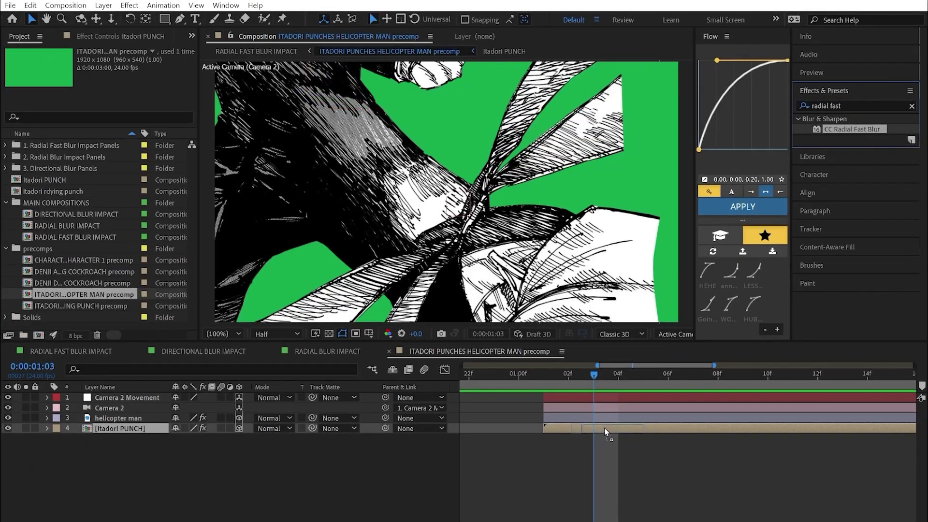
Apply CC Radial Fast Blur to Itadori PUNCH and keyframe the Impact Overlay gradient colours.
left_click_drag(597, 429, 595, 428)
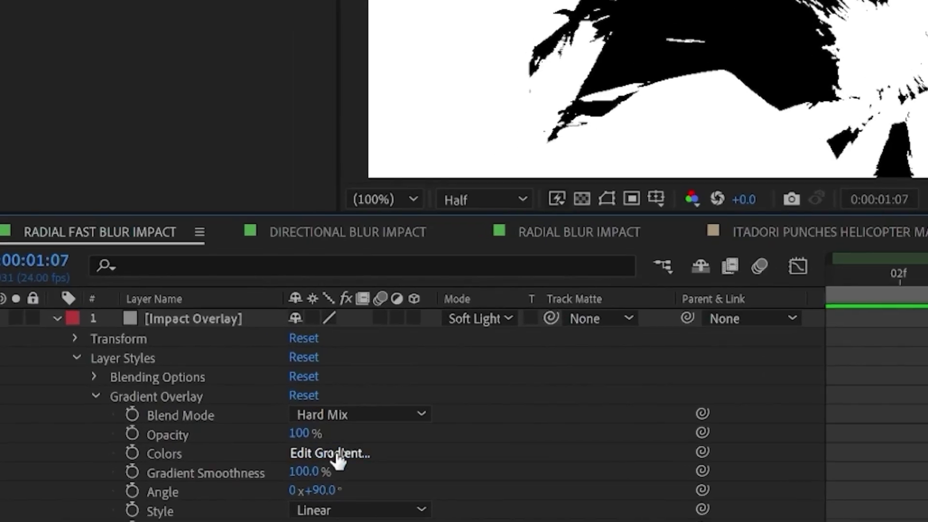
left_click(312, 454)
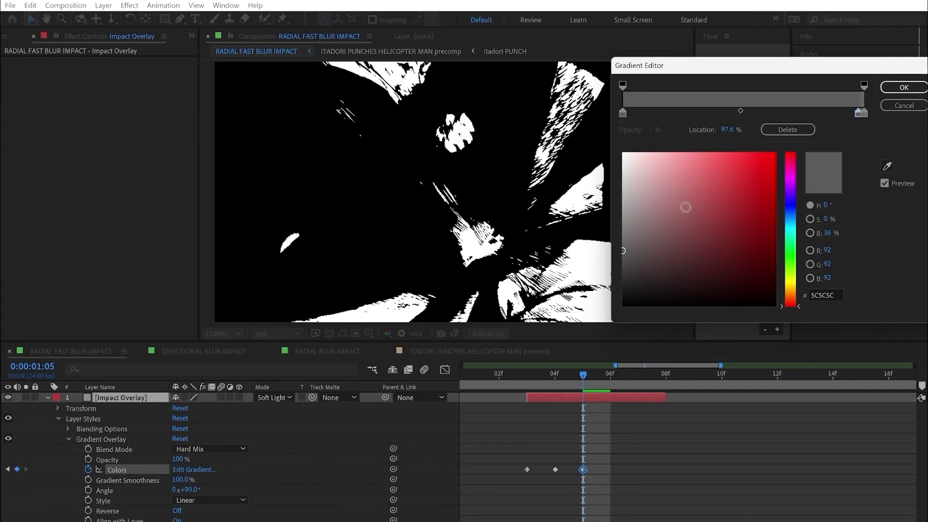
key("Return")
left_click(623, 113)
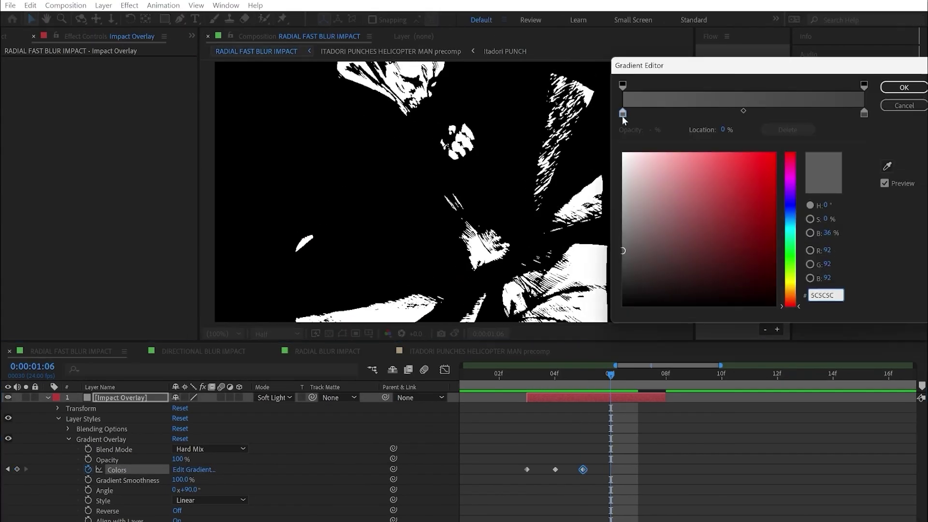